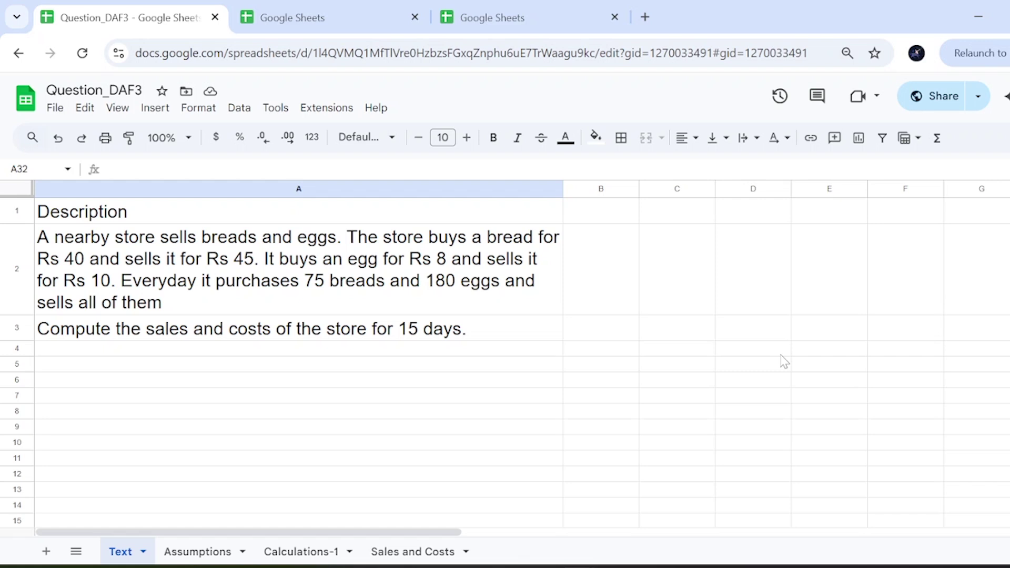
- Read the store description and the 15-day sales and costs task on the Text sheet, including prices and daily quantities
scroll(684, 399, down, 3)
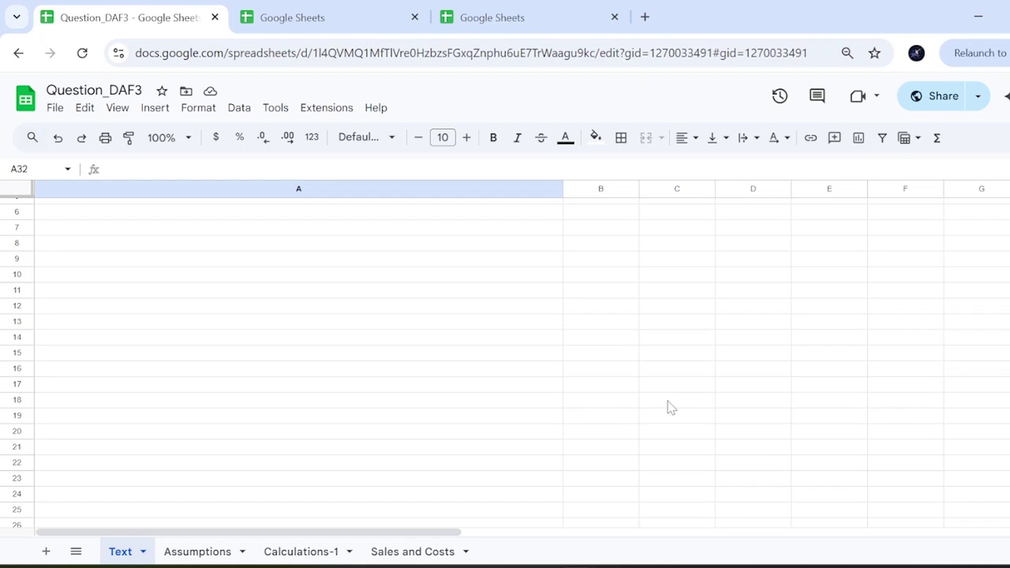
click(400, 463)
scroll(396, 363, up, 3)
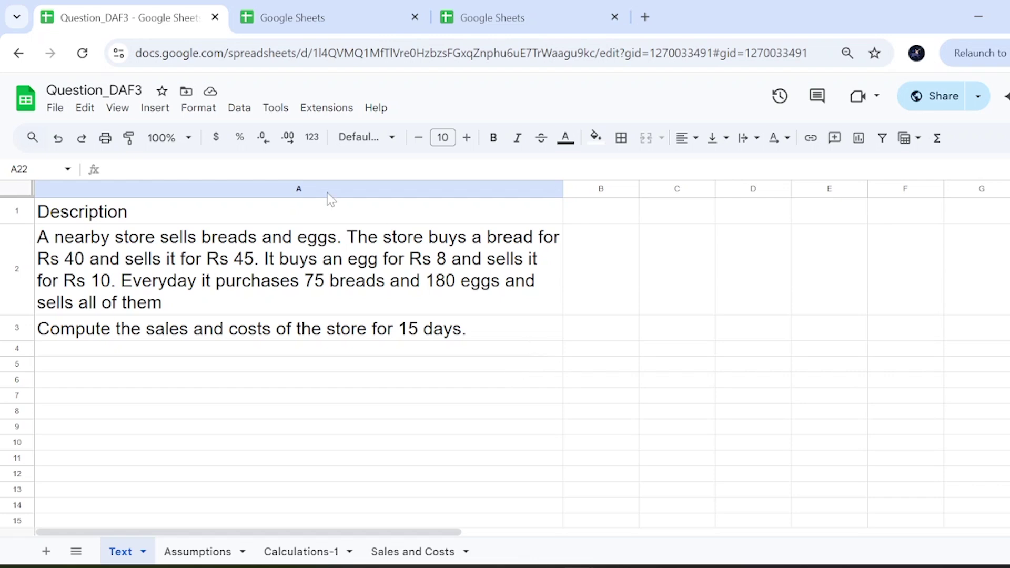
double_click(366, 237)
drag(576, 235, 779, 235)
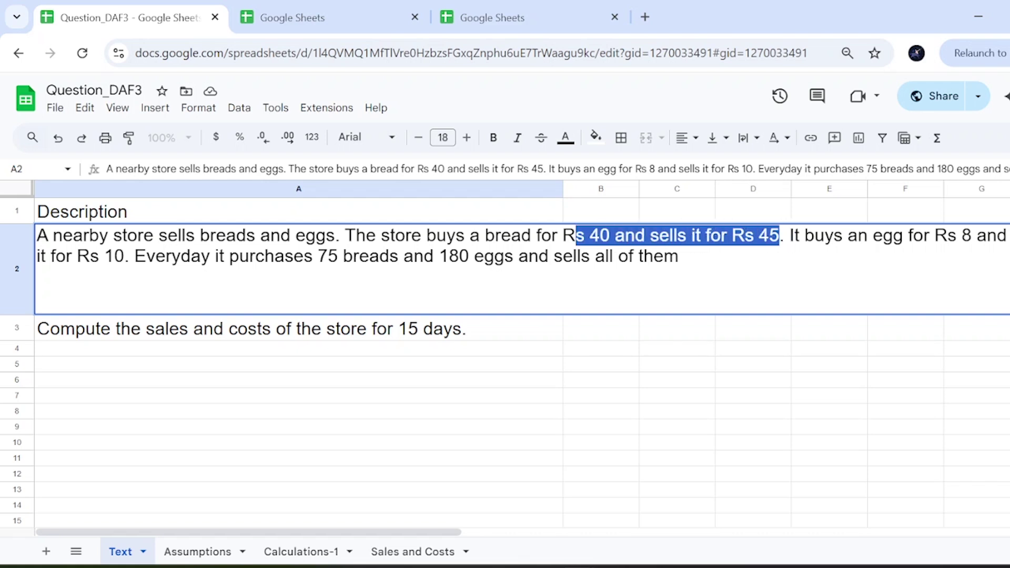
drag(800, 235, 513, 256)
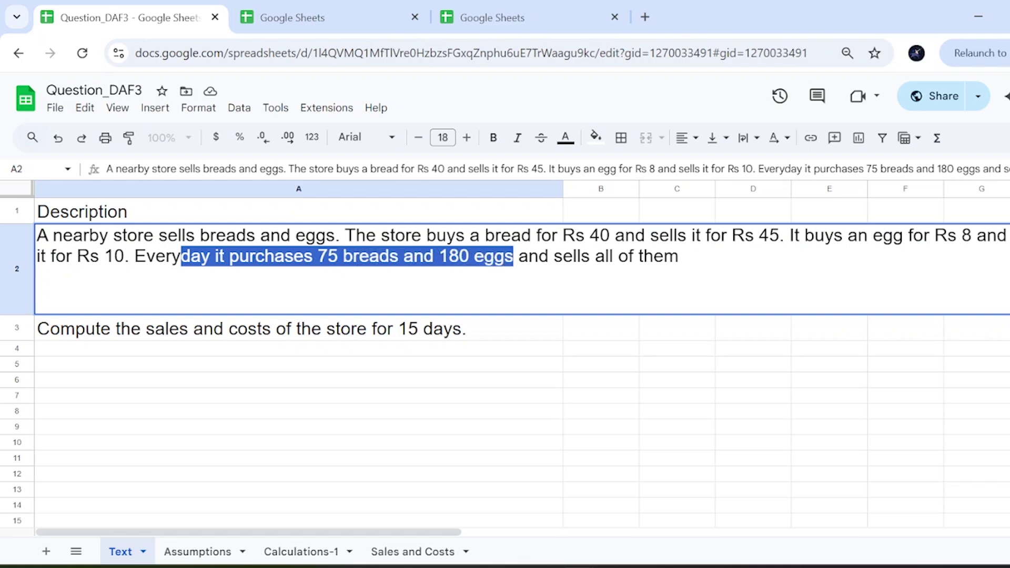
click(413, 351)
click(216, 337)
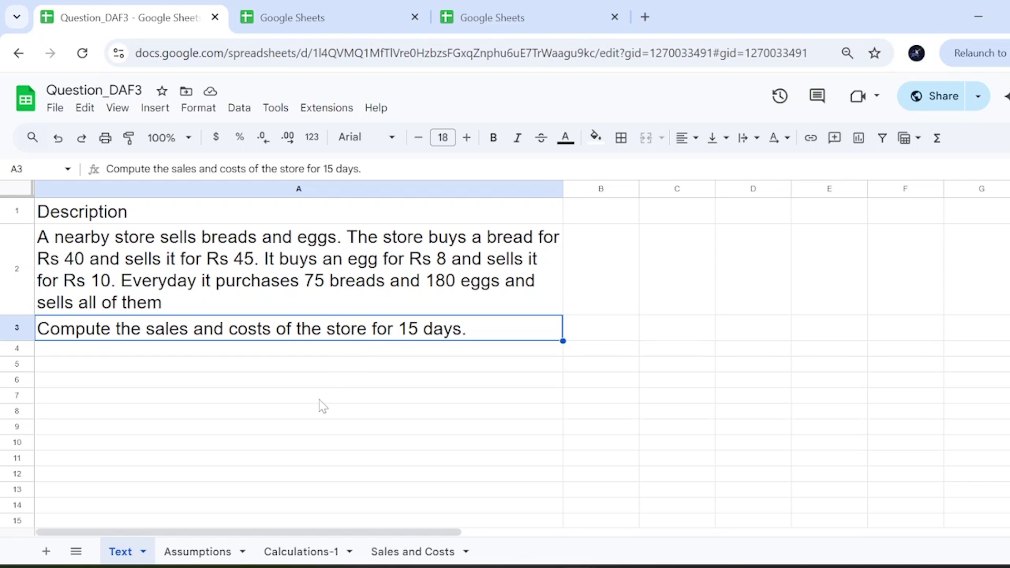
click(293, 399)
click(185, 475)
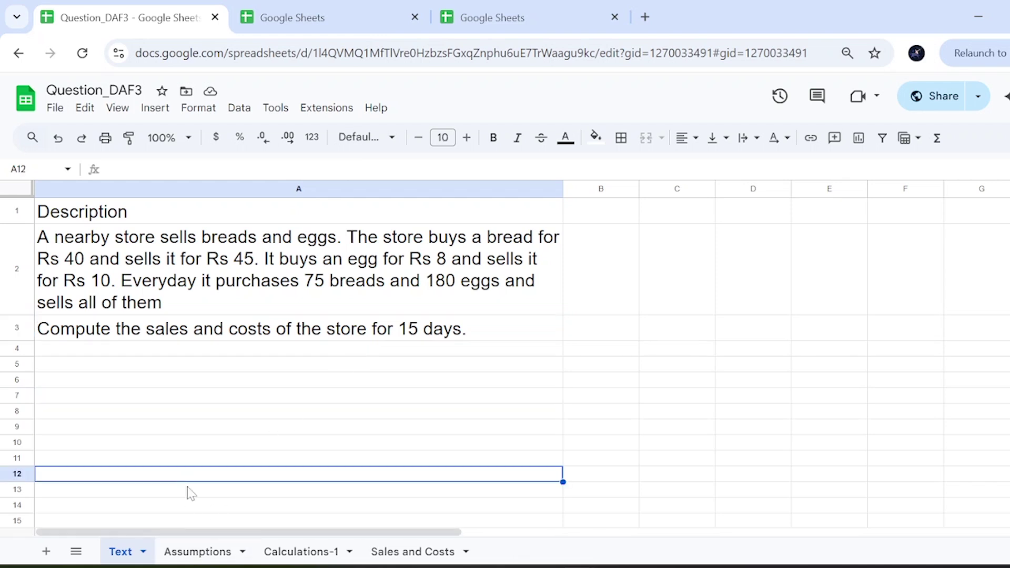
click(141, 289)
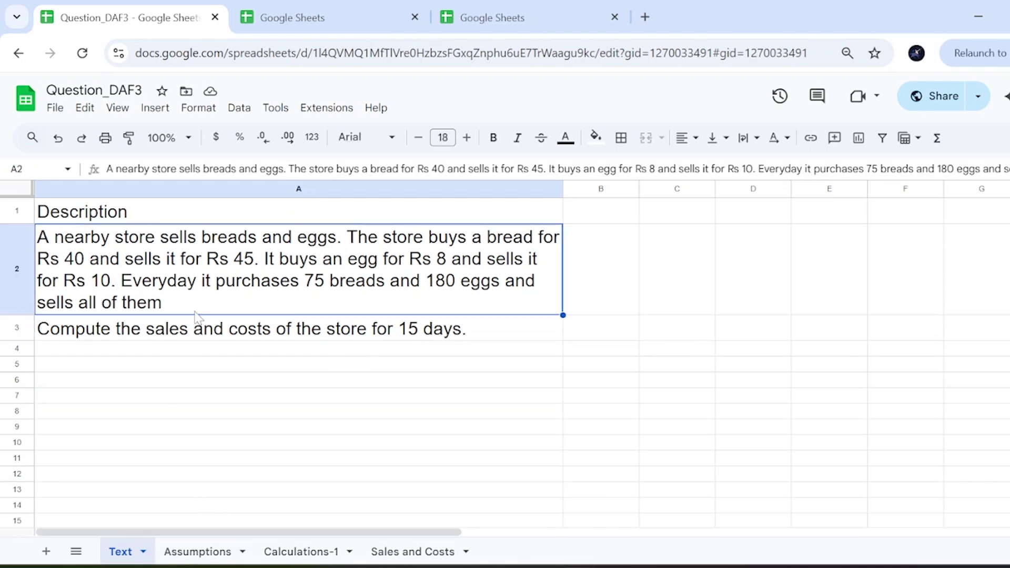
click(212, 351)
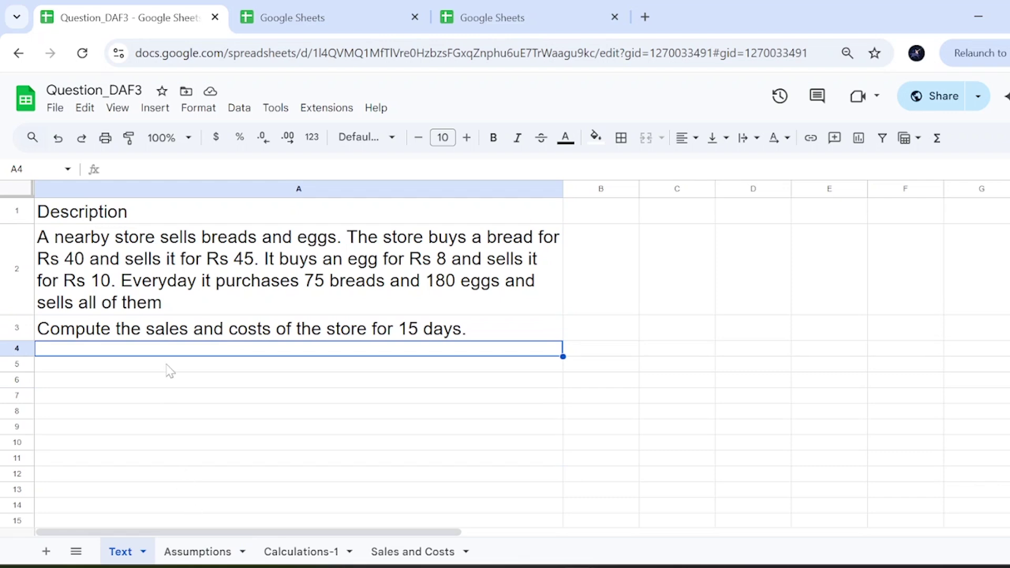
click(171, 393)
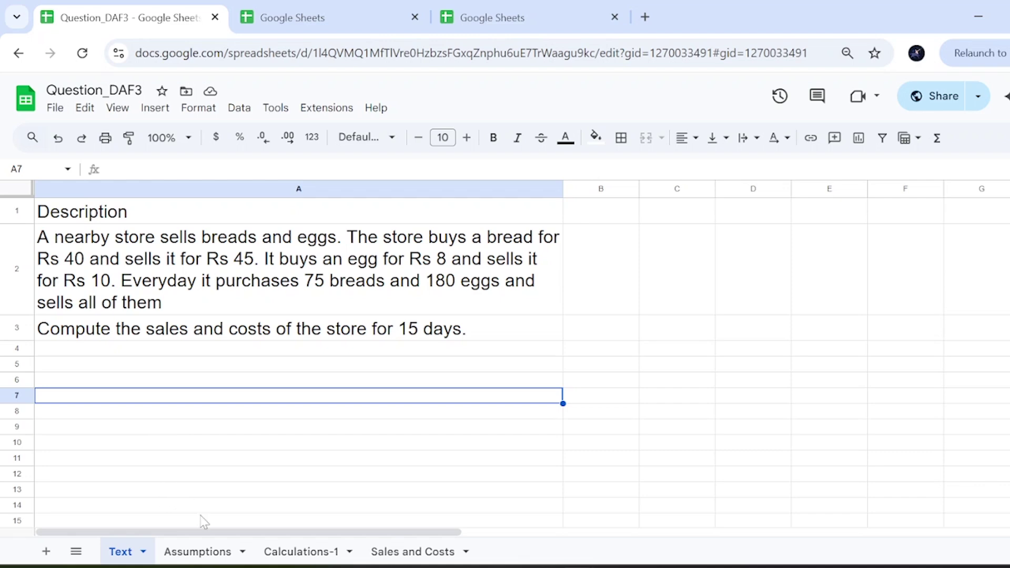
- Examine the Assumptions sheet's cost price, sales price, daily purchases and daily sales columns for breads and eggs
click(203, 550)
click(141, 316)
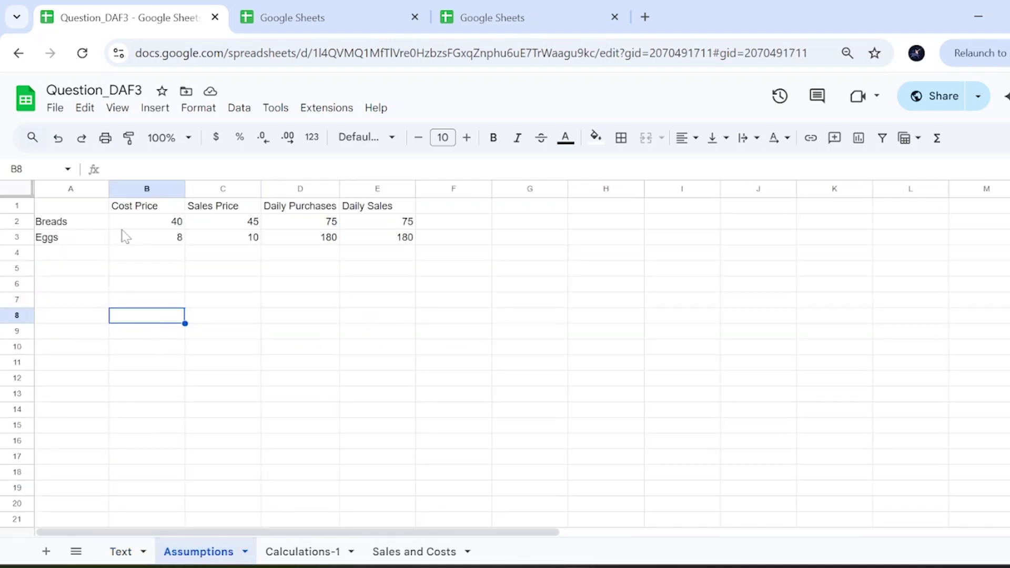
click(138, 225)
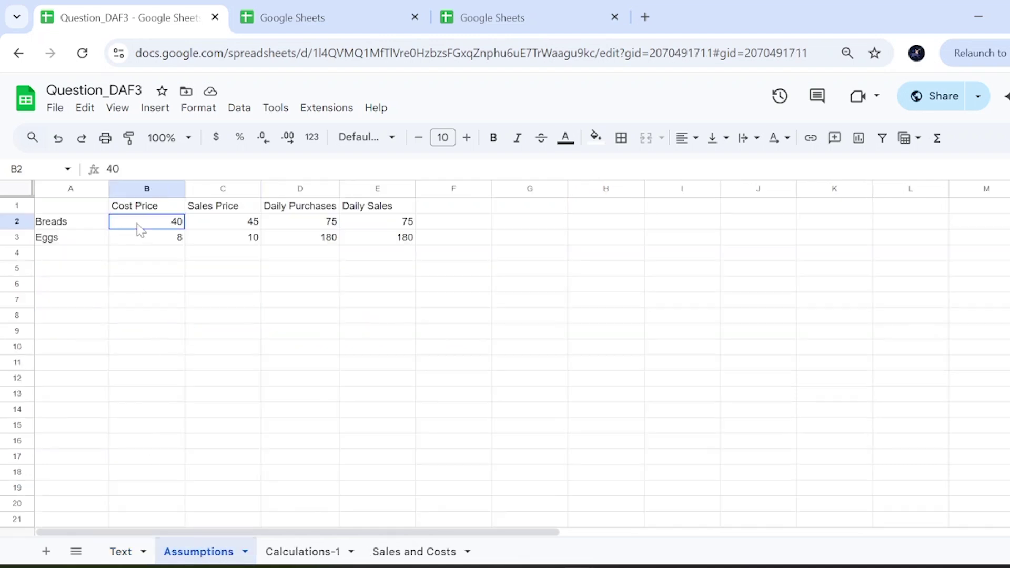
click(178, 255)
drag(167, 226, 398, 245)
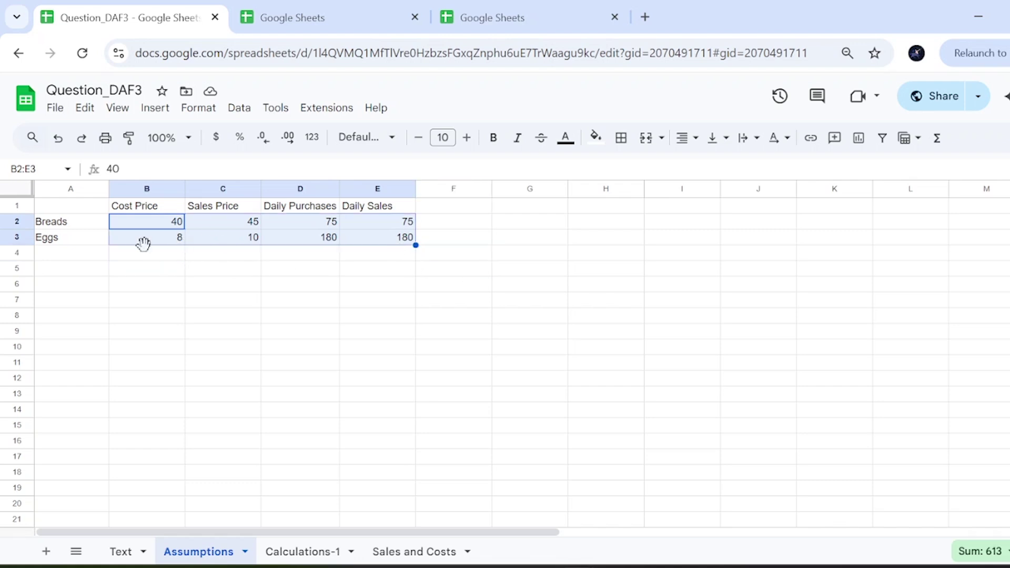
click(173, 271)
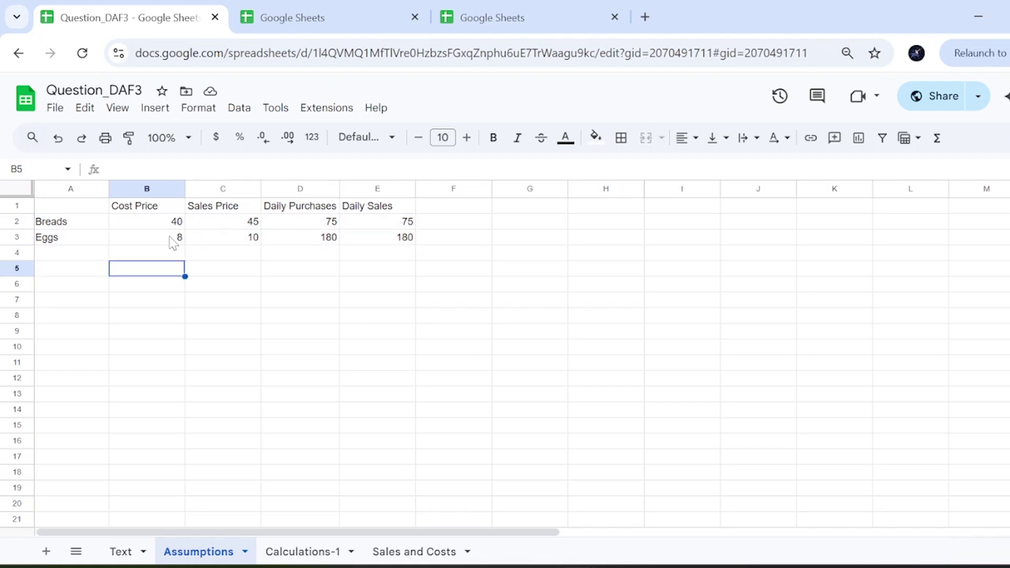
drag(173, 224, 401, 253)
click(222, 317)
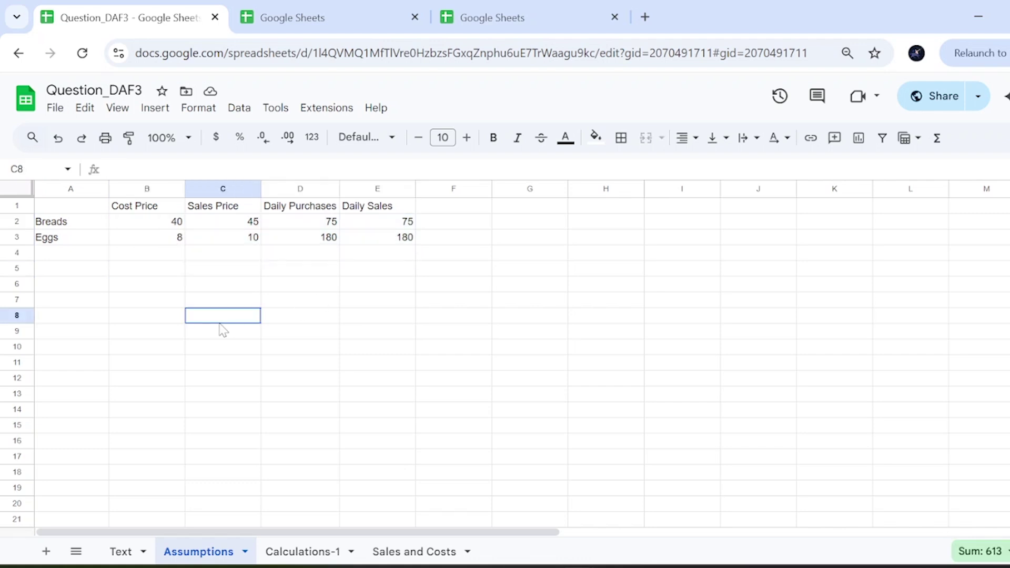
click(149, 225)
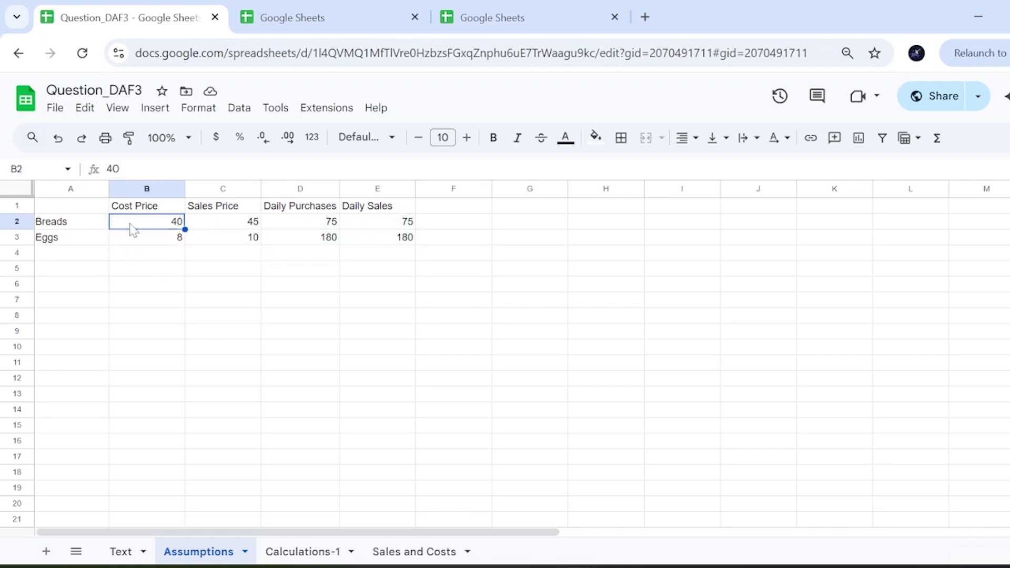
click(153, 190)
click(249, 189)
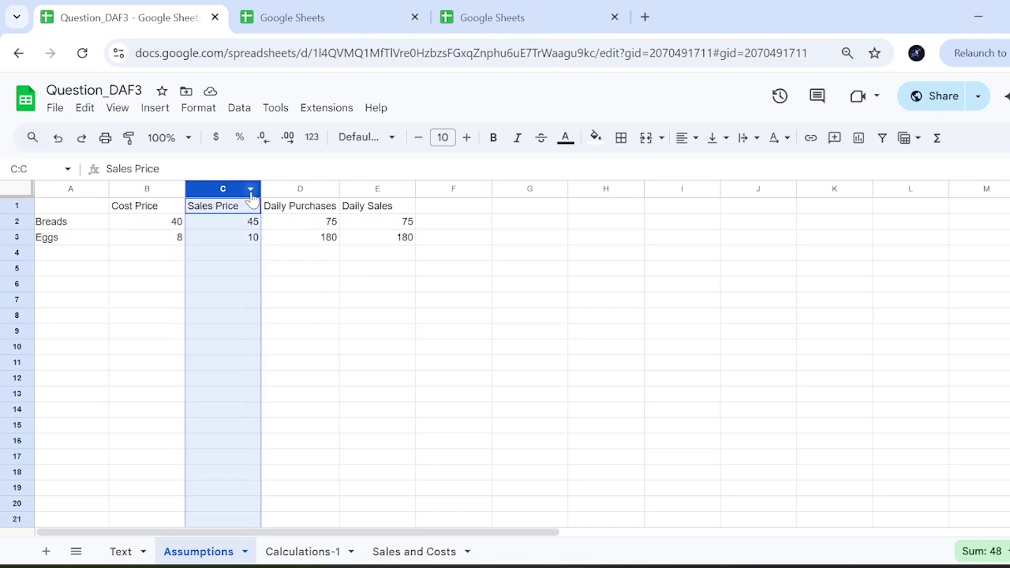
click(306, 190)
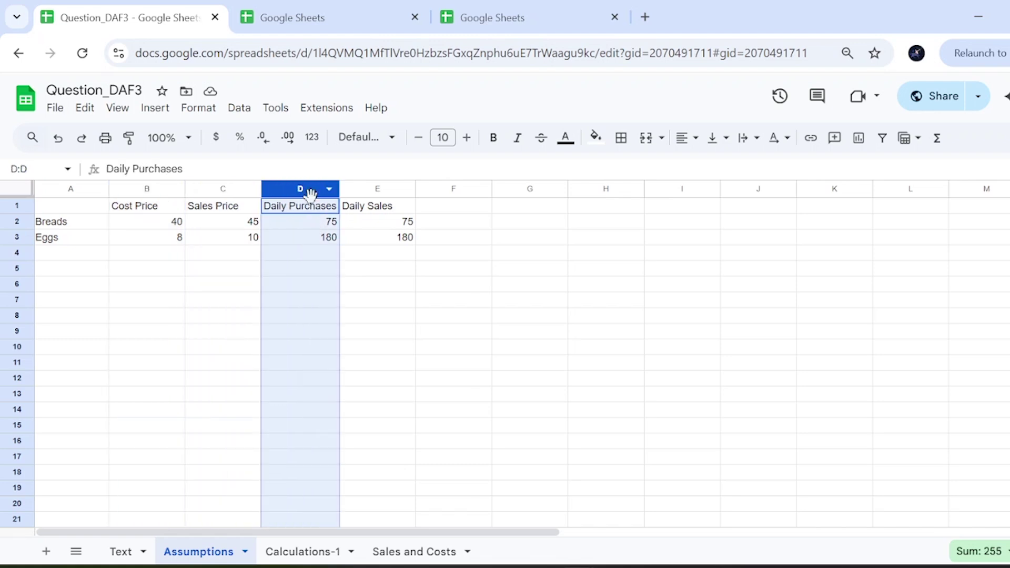
click(376, 187)
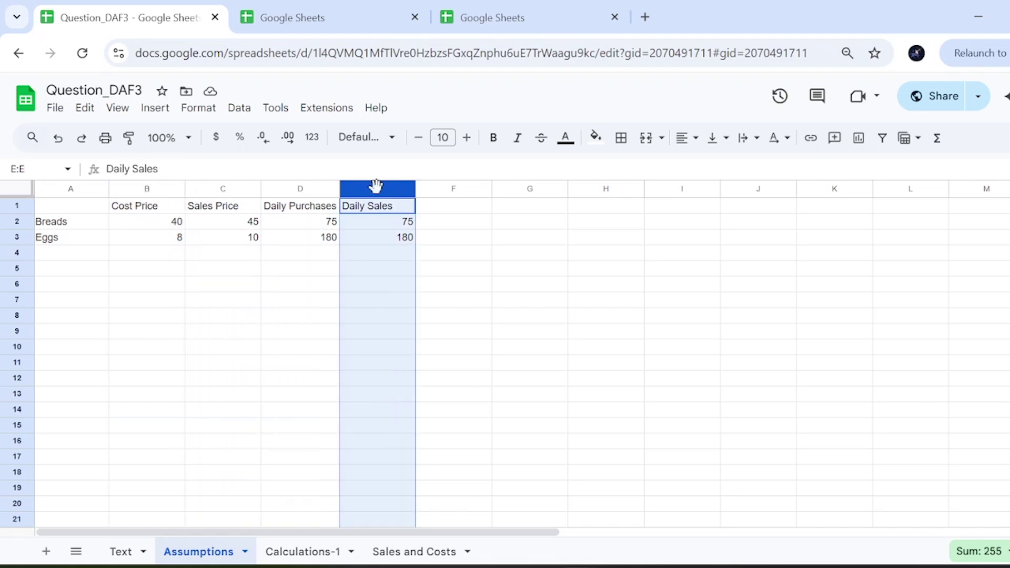
click(239, 240)
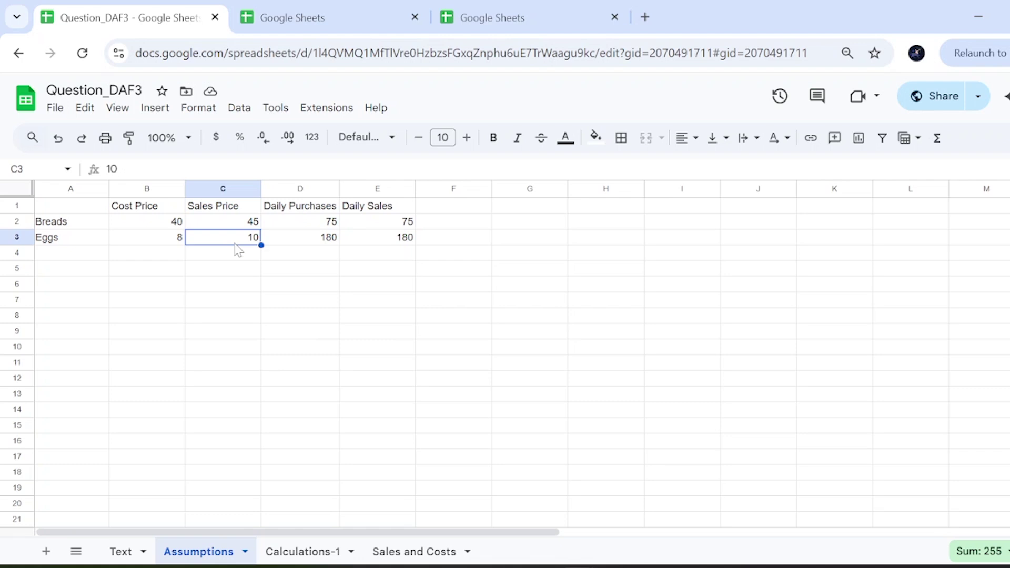
click(160, 228)
- Revisit the Text sheet's description, and check each bread and egg price and daily quantity on the Assumptions sheet
click(127, 551)
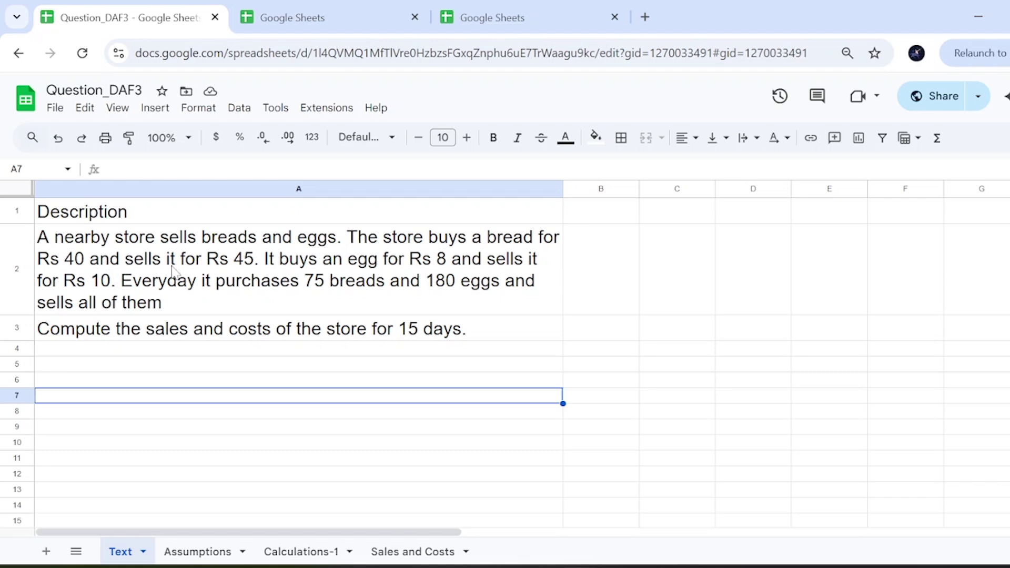
click(211, 551)
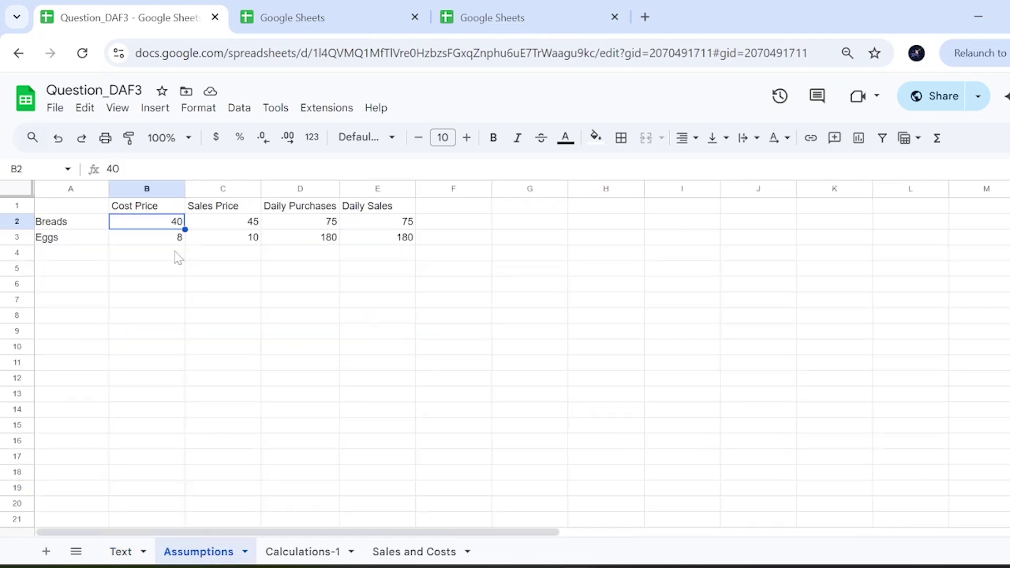
click(248, 226)
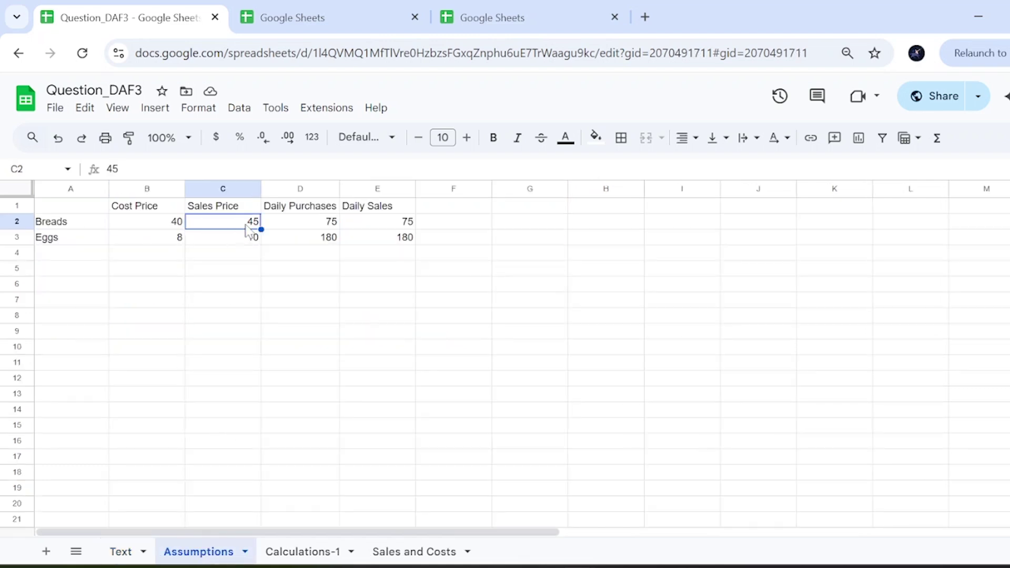
click(158, 228)
drag(158, 229, 226, 231)
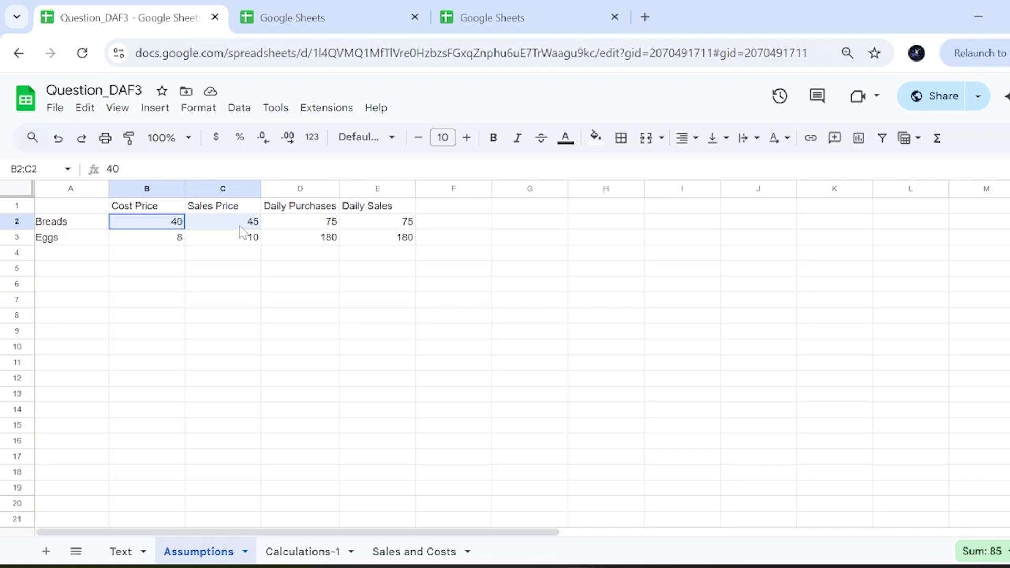
click(176, 229)
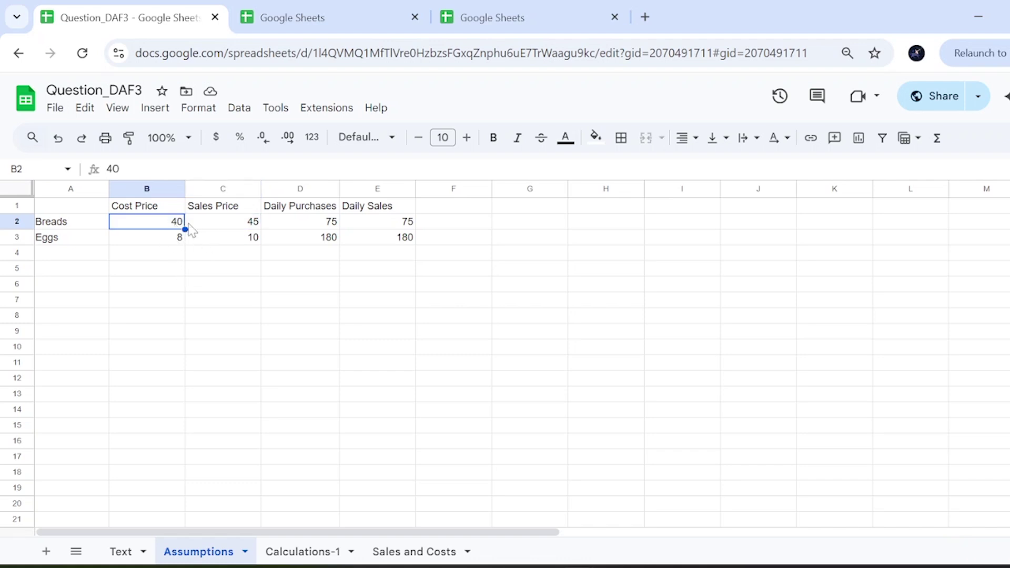
click(230, 224)
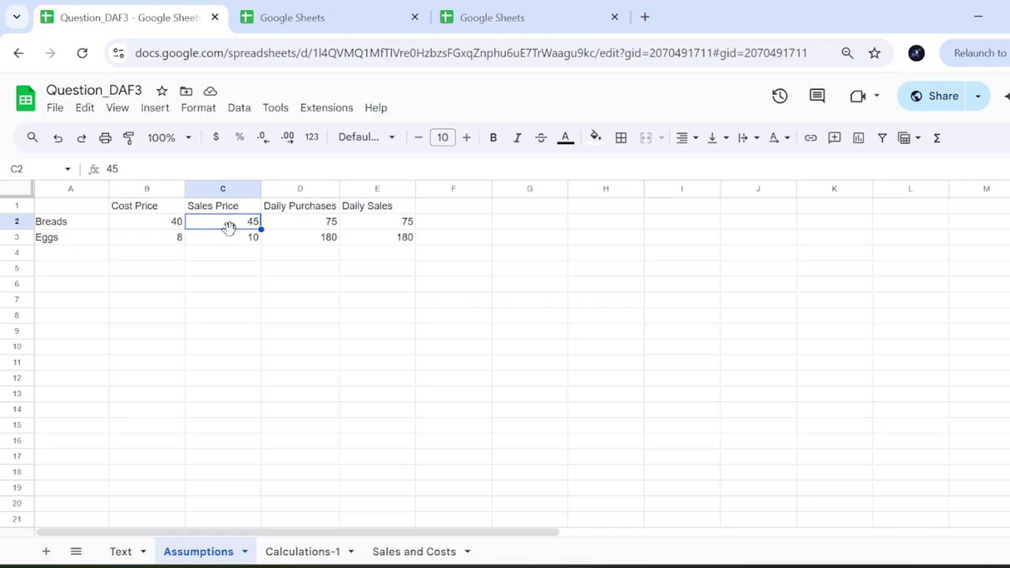
click(163, 242)
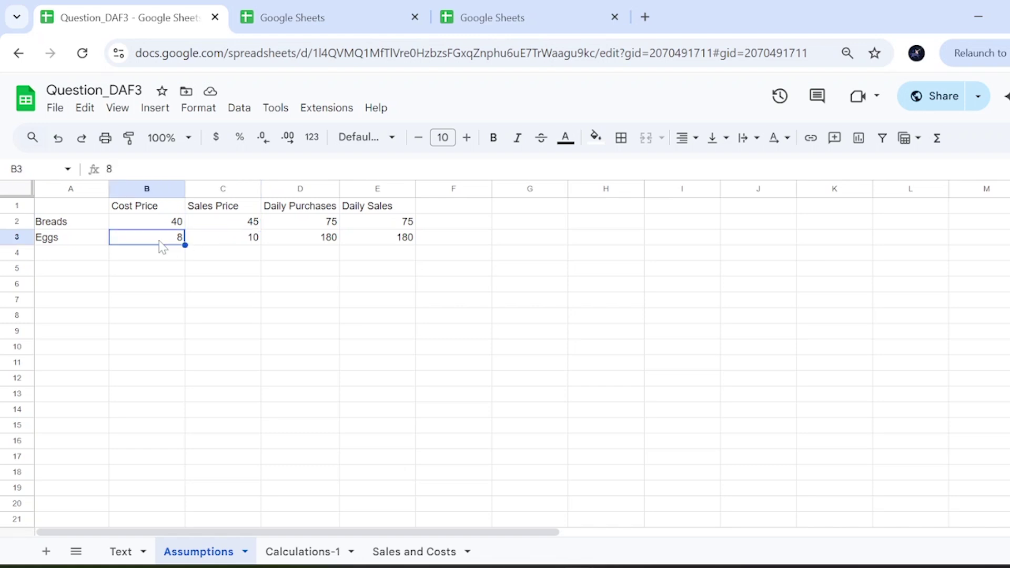
click(235, 244)
click(320, 226)
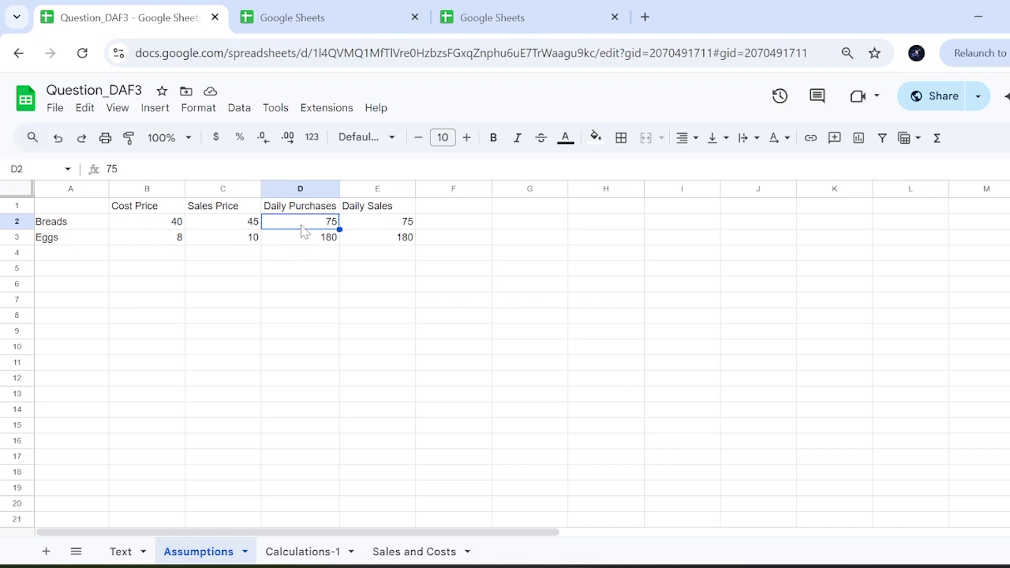
click(296, 237)
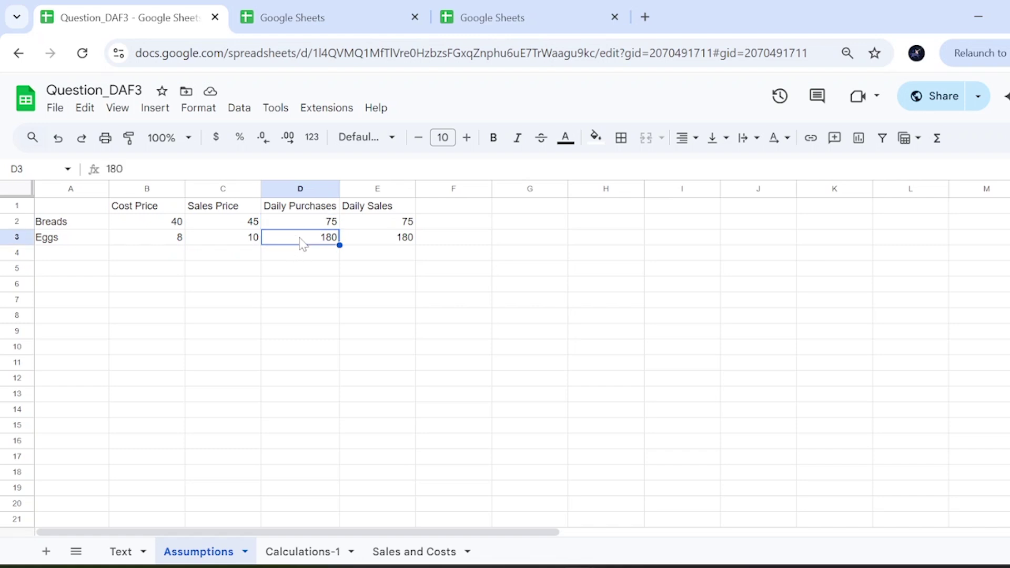
click(374, 226)
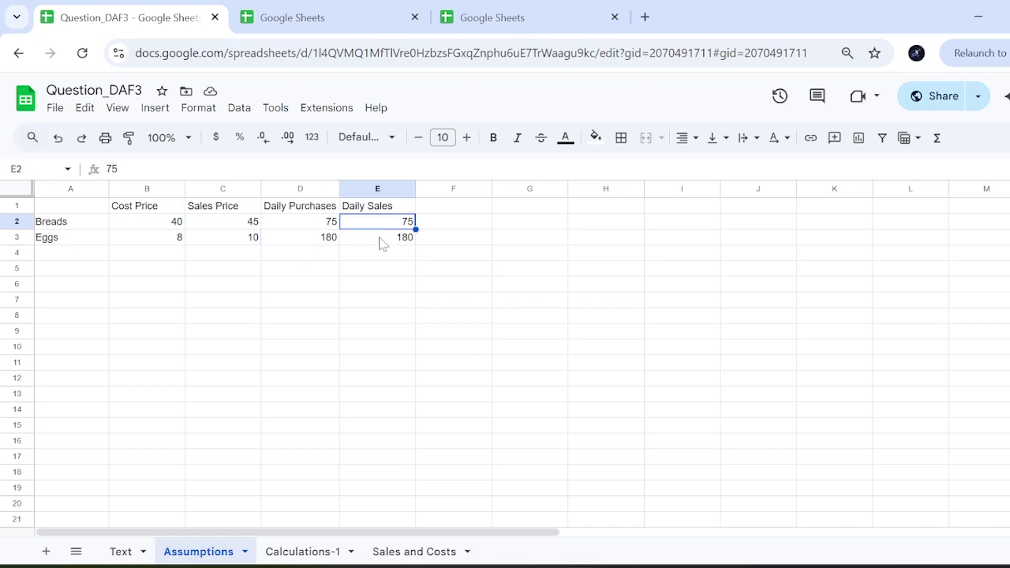
click(384, 241)
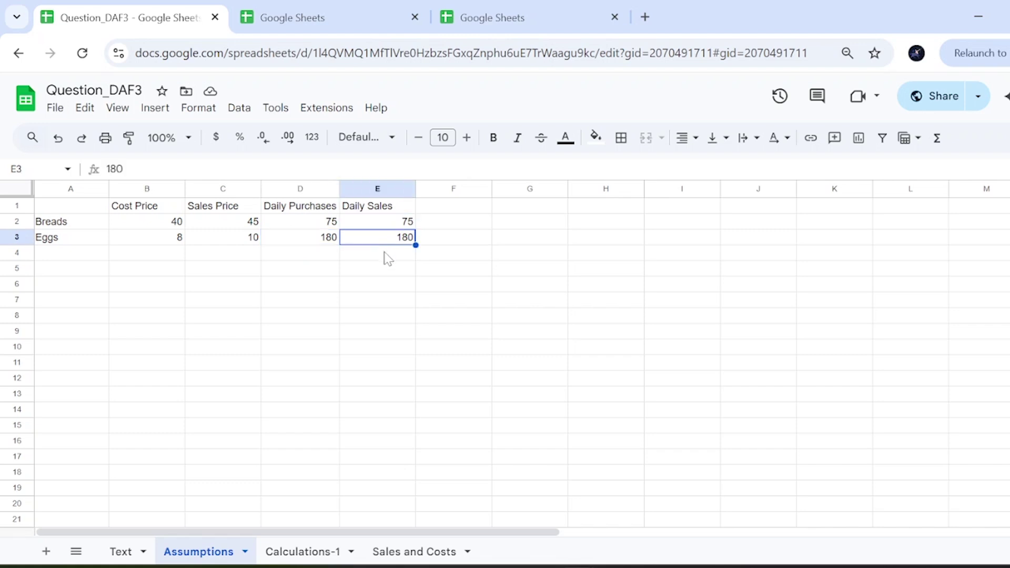
click(369, 298)
click(310, 414)
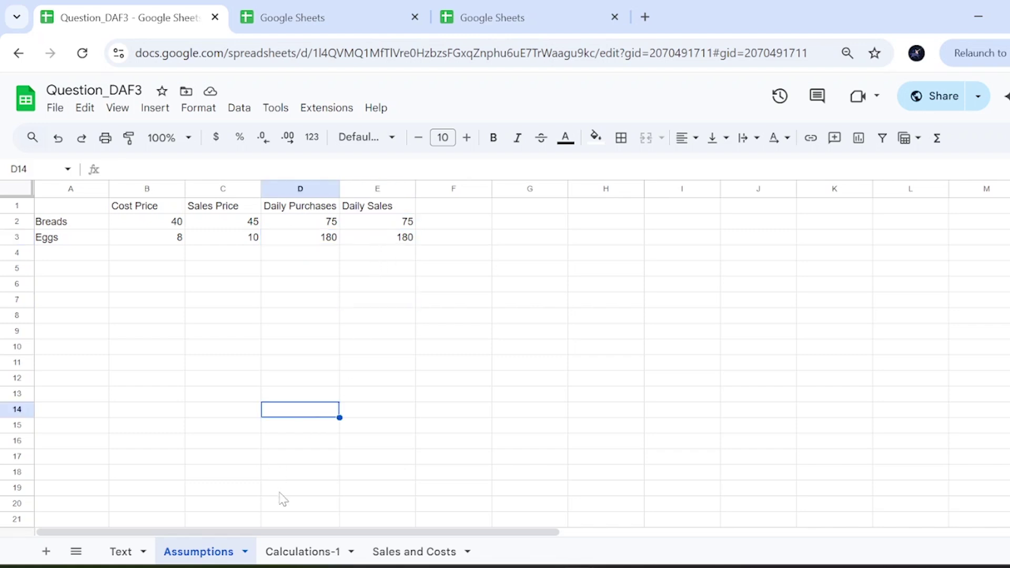
- Examine the Calculations-1 sheet's day columns D1 to D15 and its Sales(Qty) and Purchase(Qty) rows for bread and eggs
click(298, 557)
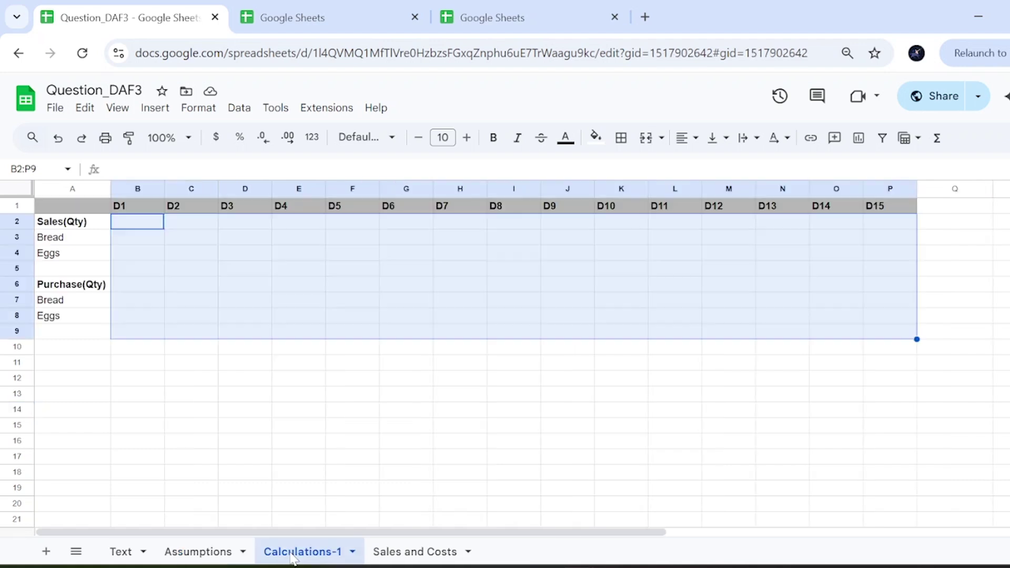
click(257, 351)
drag(130, 210, 899, 210)
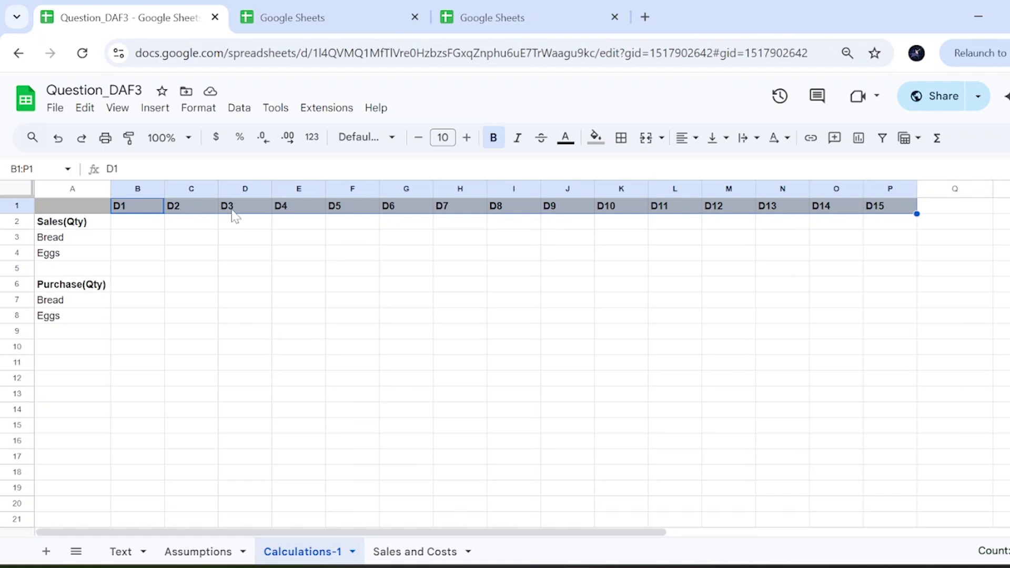
click(883, 210)
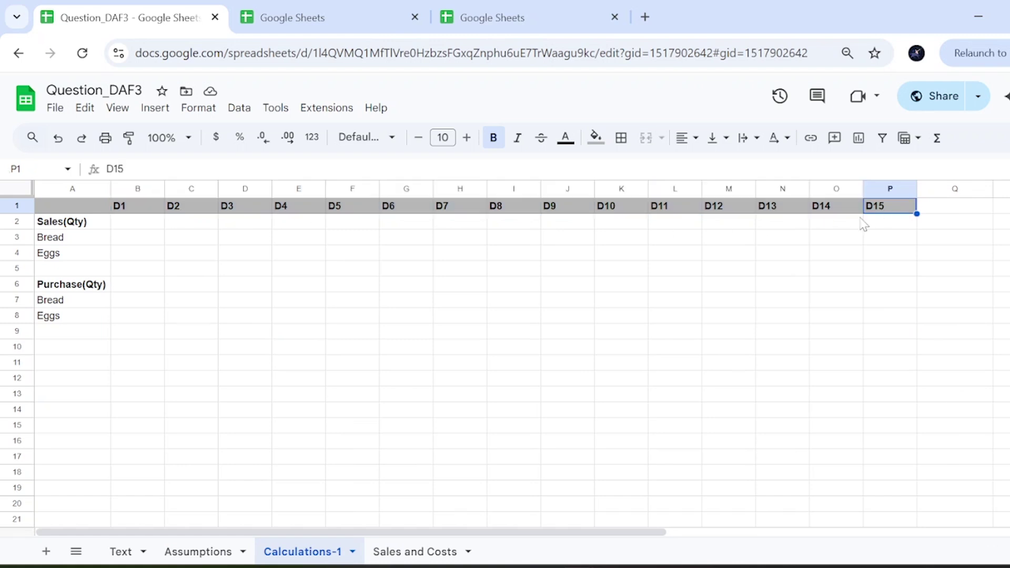
drag(72, 225, 76, 255)
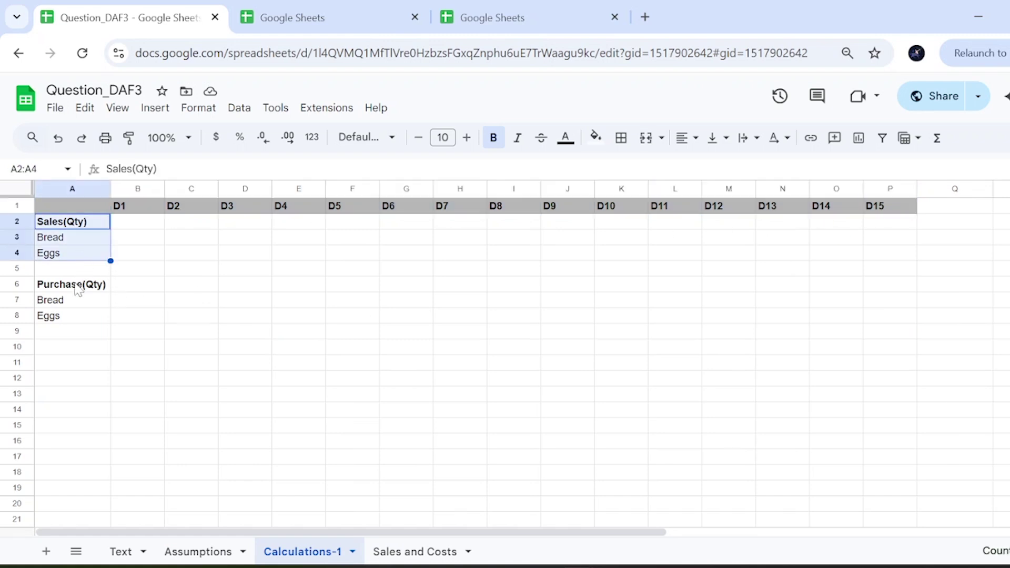
click(70, 240)
click(72, 254)
click(73, 299)
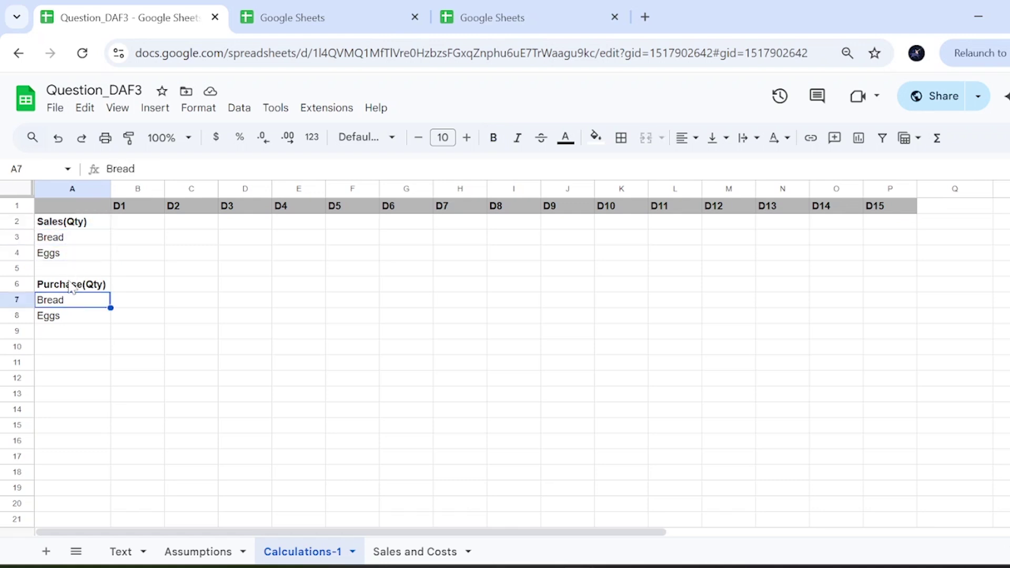
drag(75, 234, 77, 270)
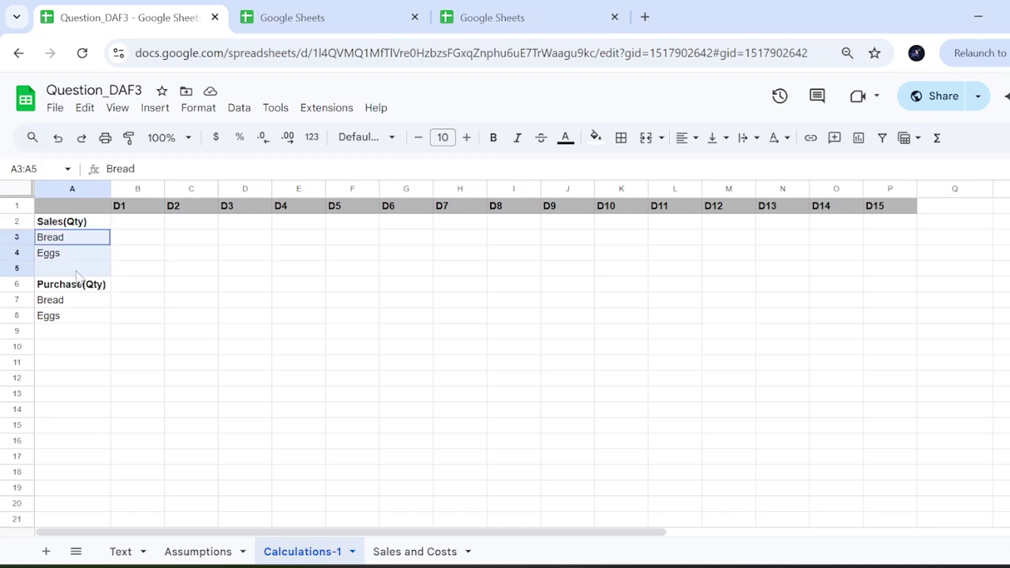
click(77, 302)
drag(78, 301, 79, 333)
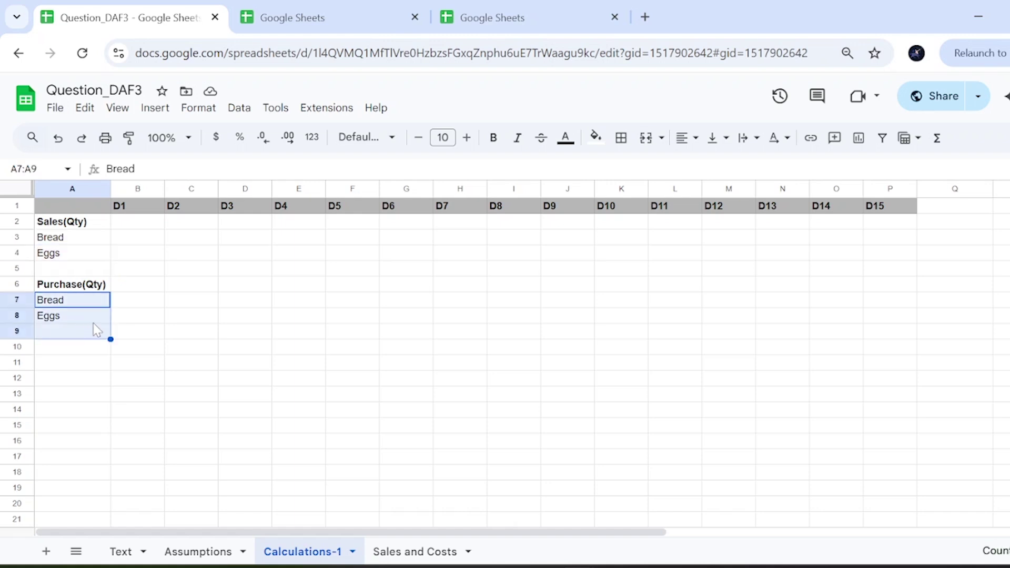
click(143, 304)
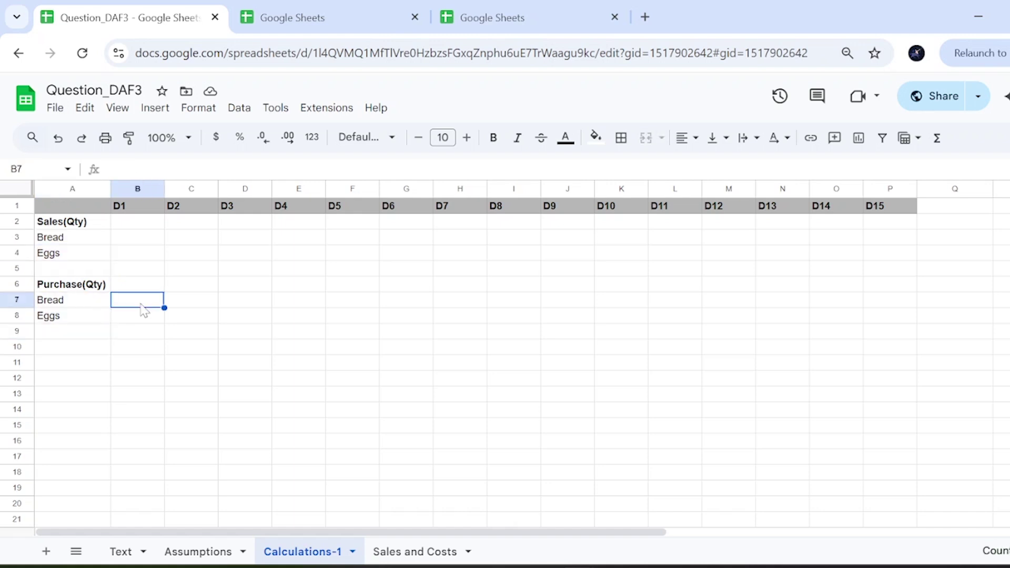
- Link the day D1 bread sales quantity in B3 to the breads' daily sales with the formula =Assumptions!E2
click(137, 240)
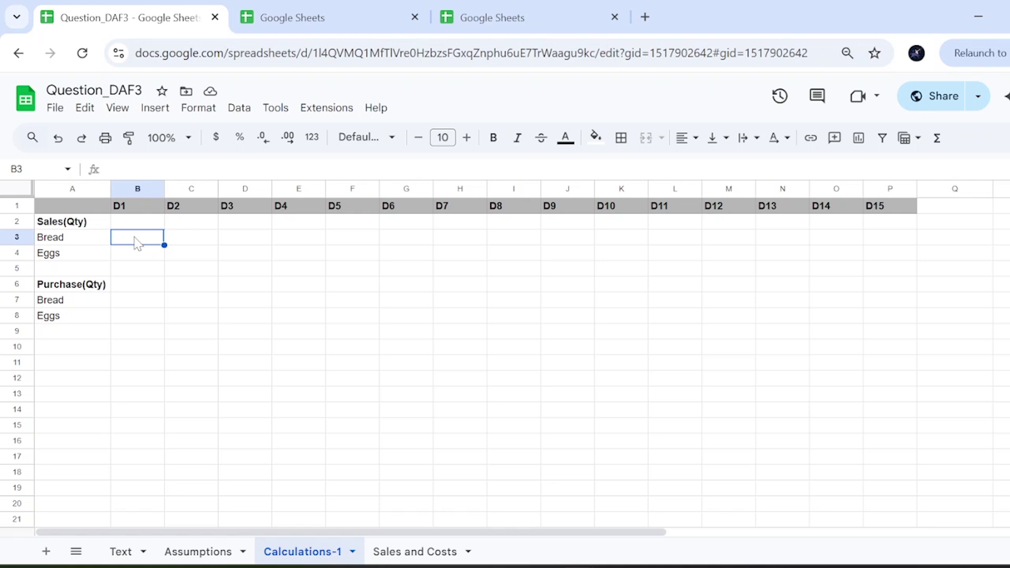
text(=)
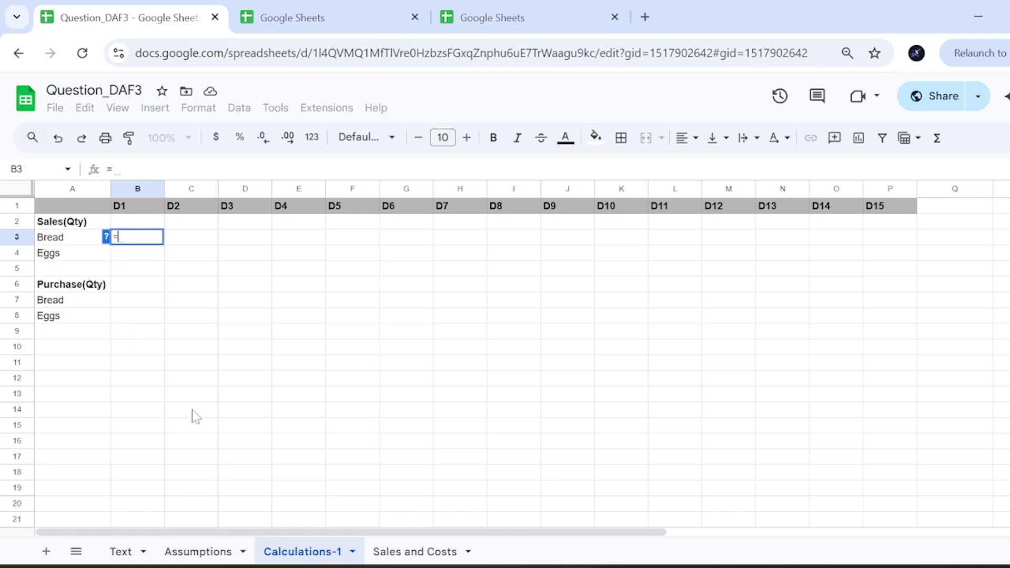
click(200, 552)
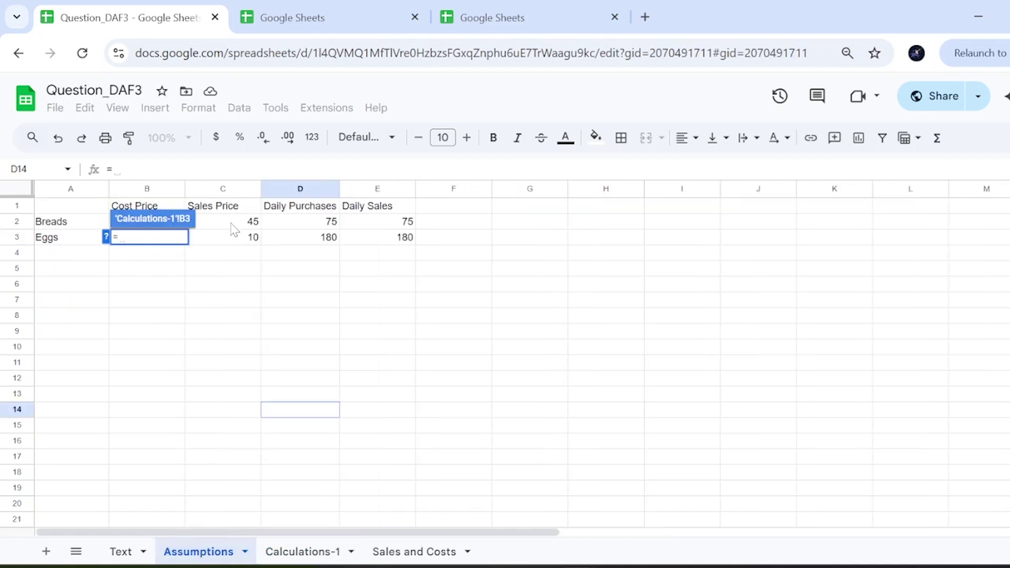
click(395, 221)
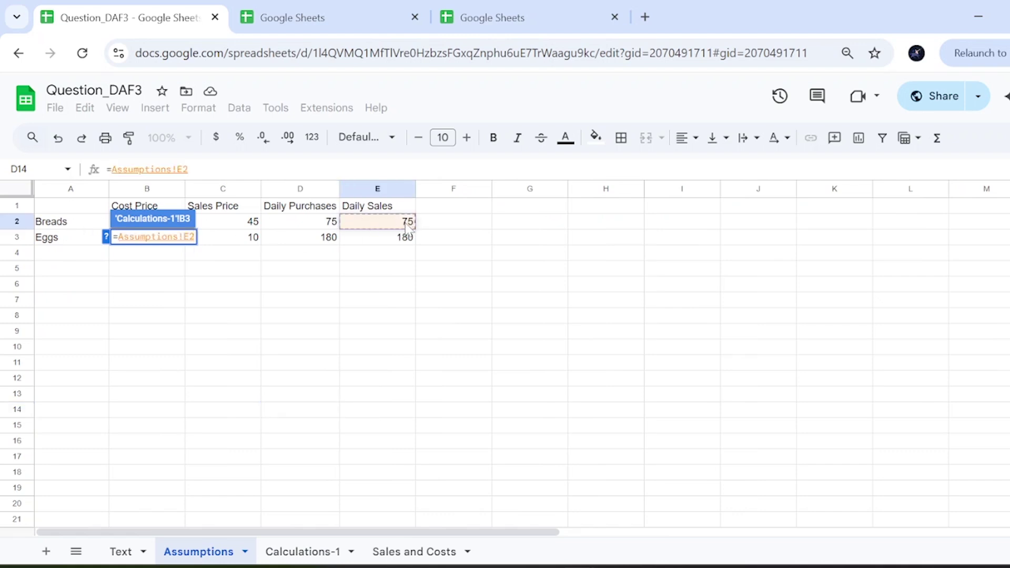
key(Return)
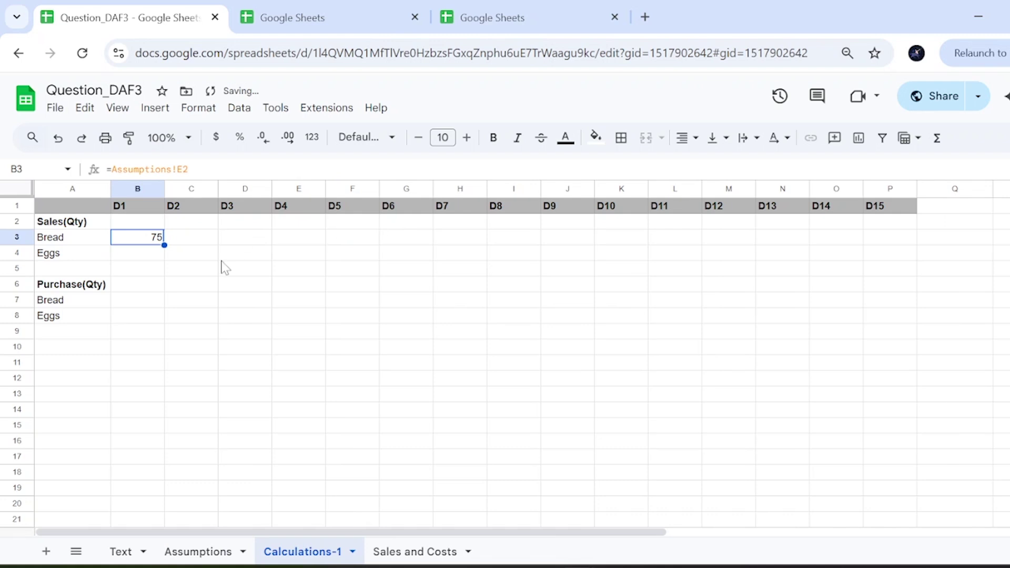
drag(188, 169, 111, 170)
key(Return)
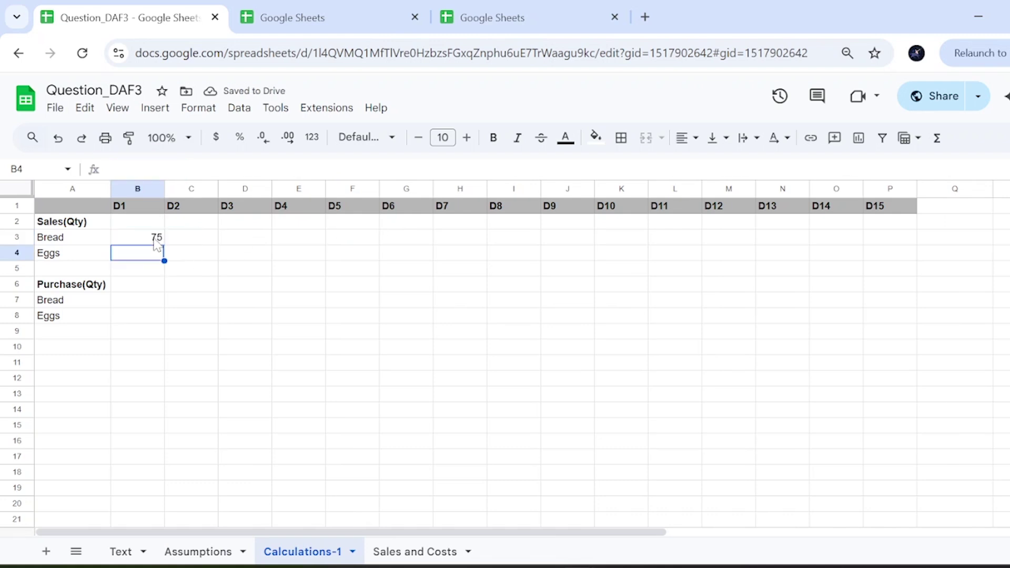
- Copy the D1 bread sales formula down to the Eggs row in B4 and check its reference
click(163, 244)
drag(164, 244, 159, 259)
double_click(160, 255)
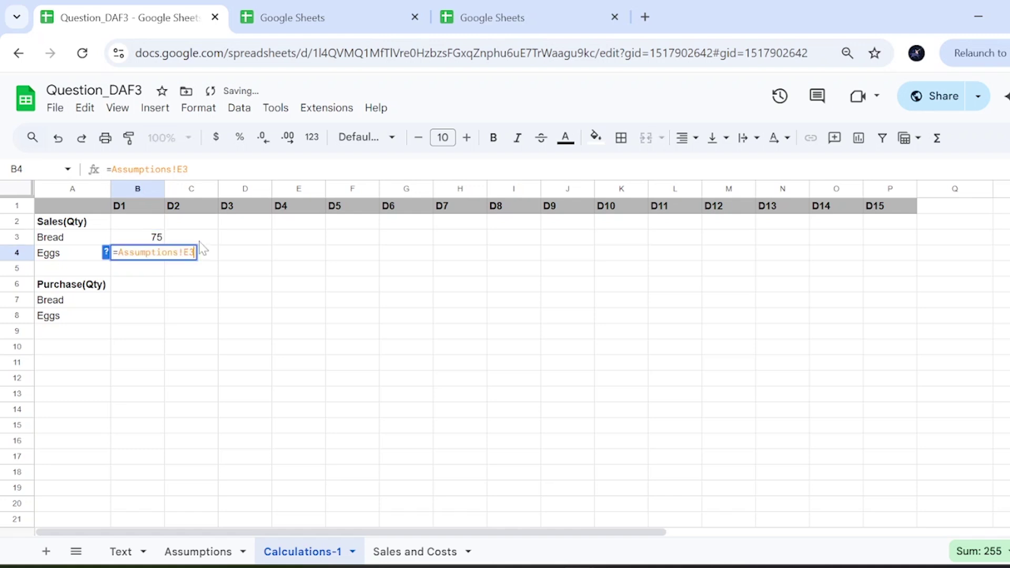
click(193, 286)
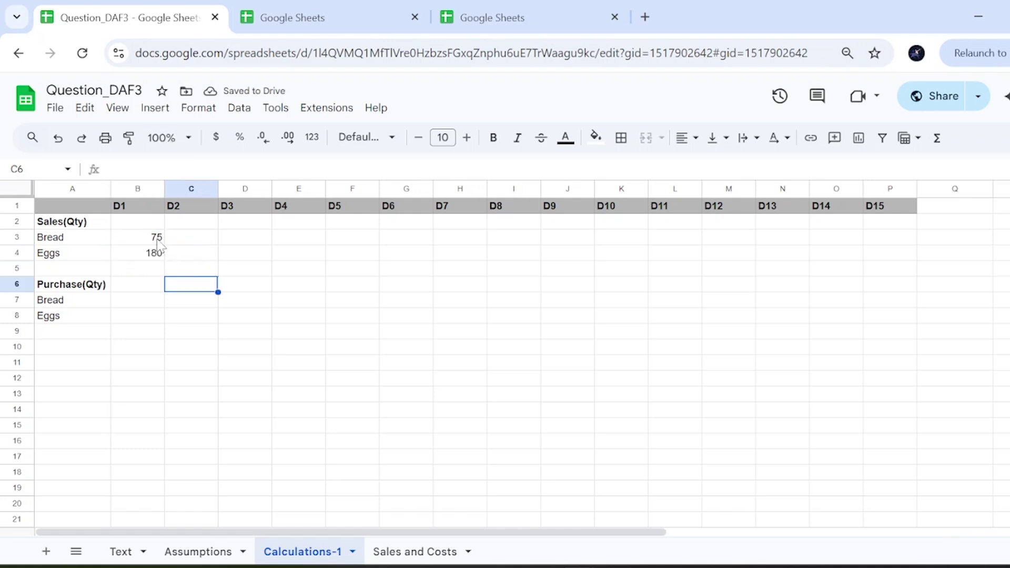
- Try to fill the D1 bread sales formula across the following day columns
click(161, 236)
drag(184, 237, 700, 262)
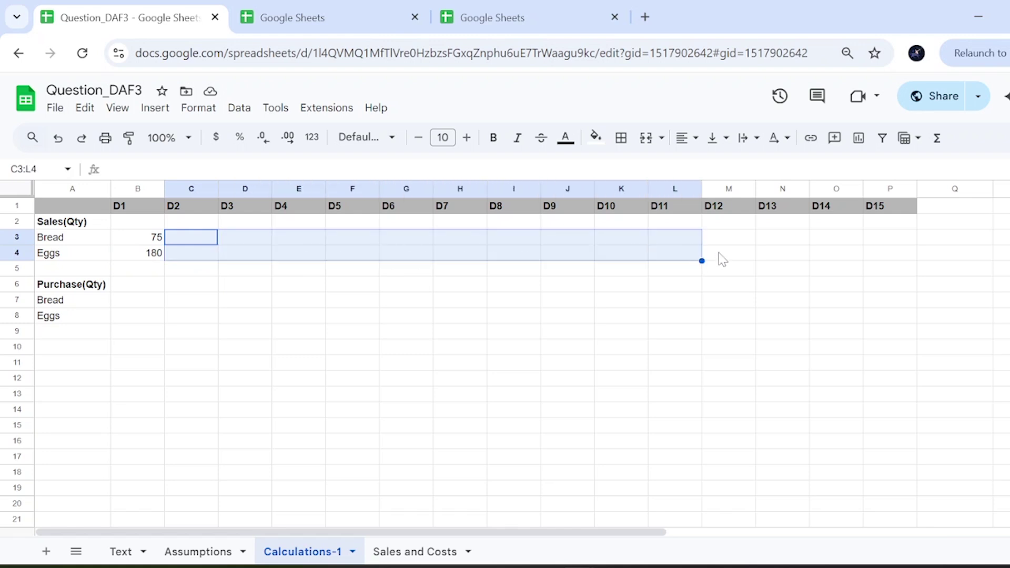
click(721, 258)
click(211, 254)
click(145, 239)
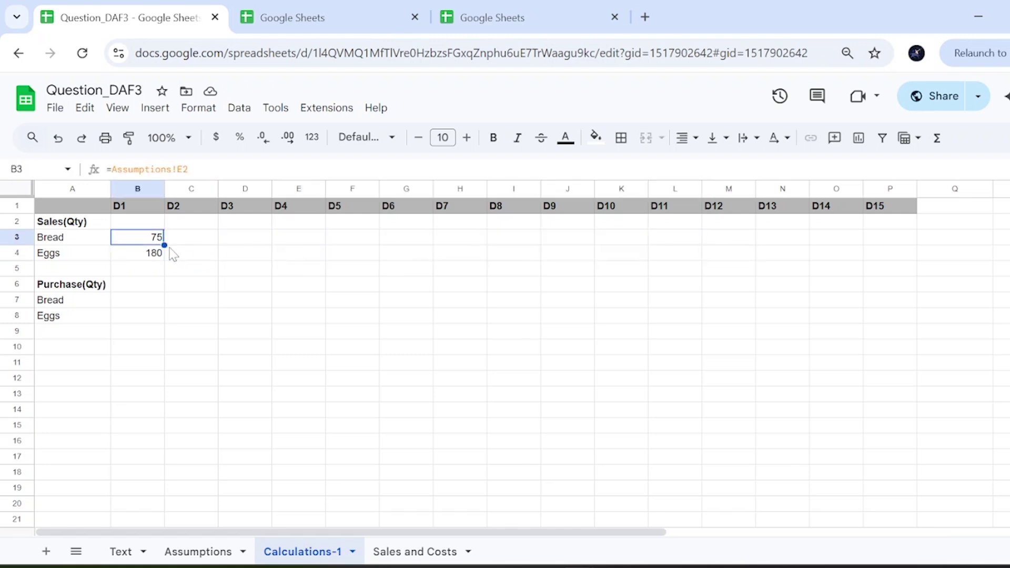
drag(165, 244, 277, 244)
- Inspect the formula copied into the D2 bread sales cell and the Assumptions cell it refers to
click(197, 243)
double_click(147, 240)
click(203, 242)
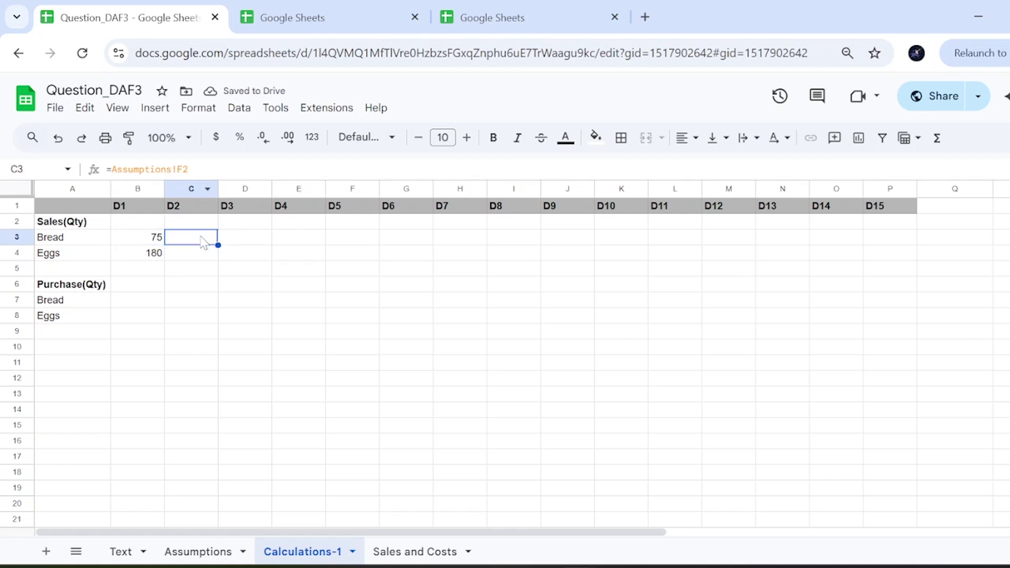
double_click(203, 242)
click(206, 550)
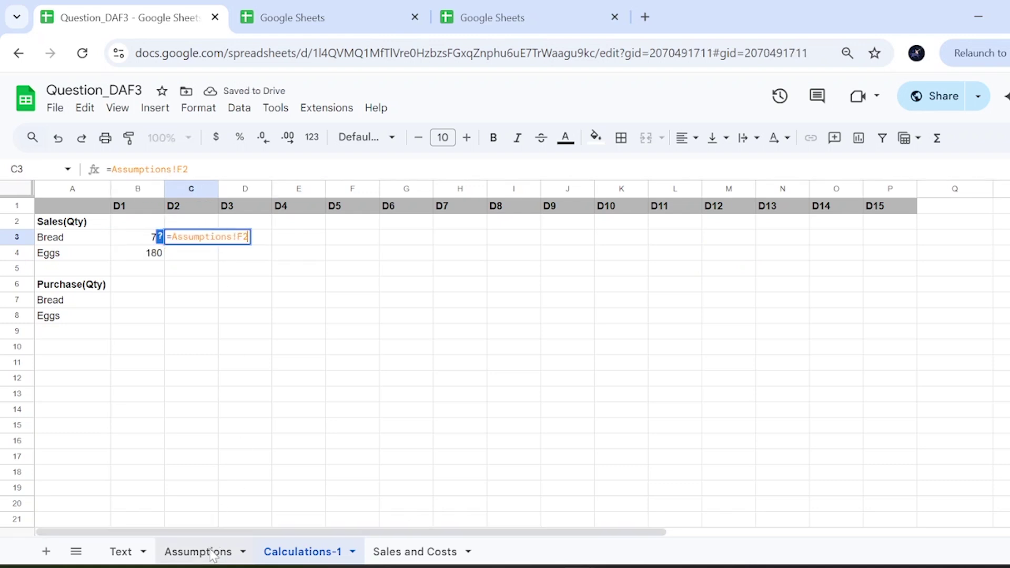
click(434, 219)
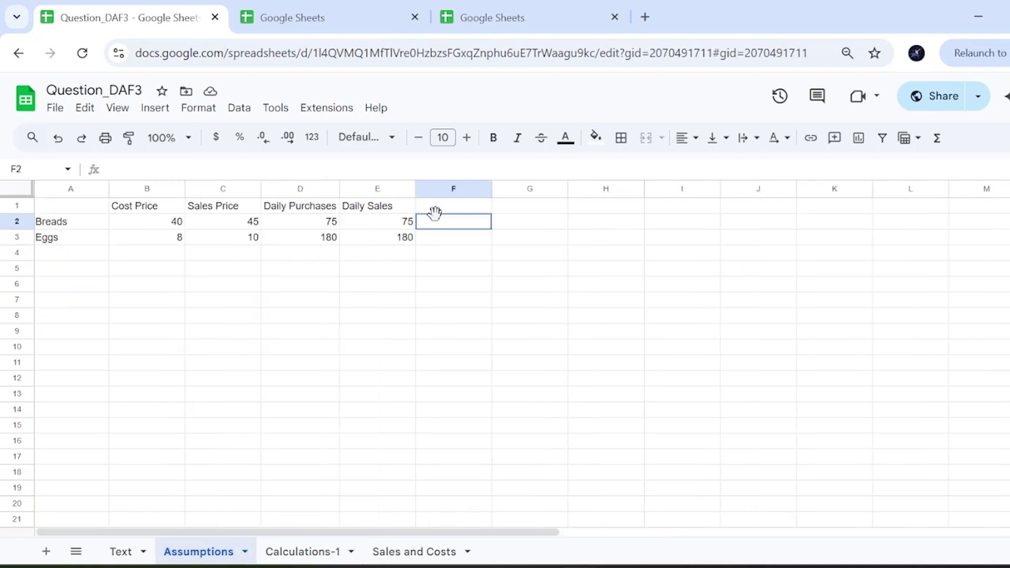
click(310, 550)
- Make the column reference absolute in the D1 bread sales formula in B3, giving =Assumptions!$E2
double_click(149, 246)
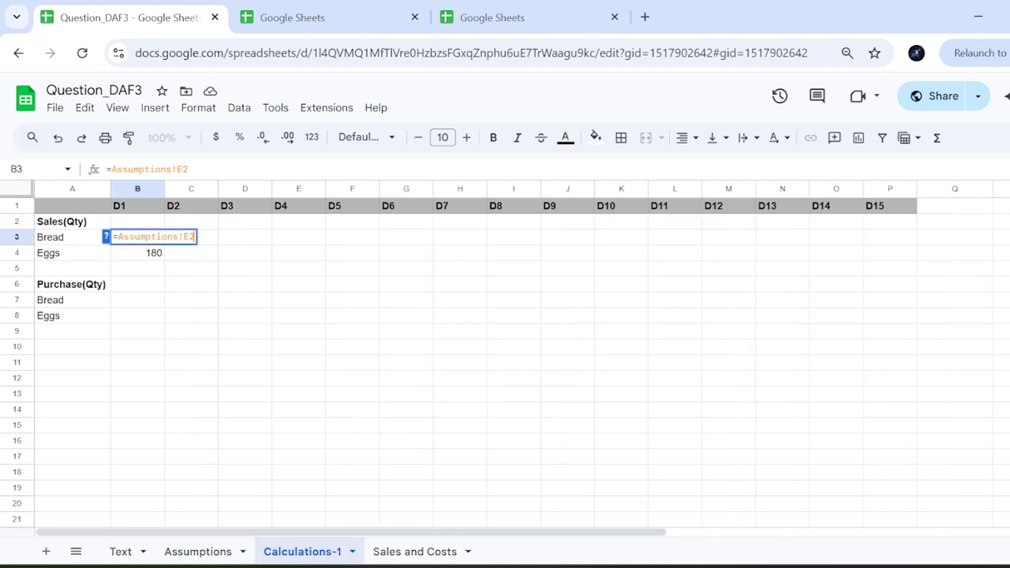
key(Left)
key(Left)
text($)
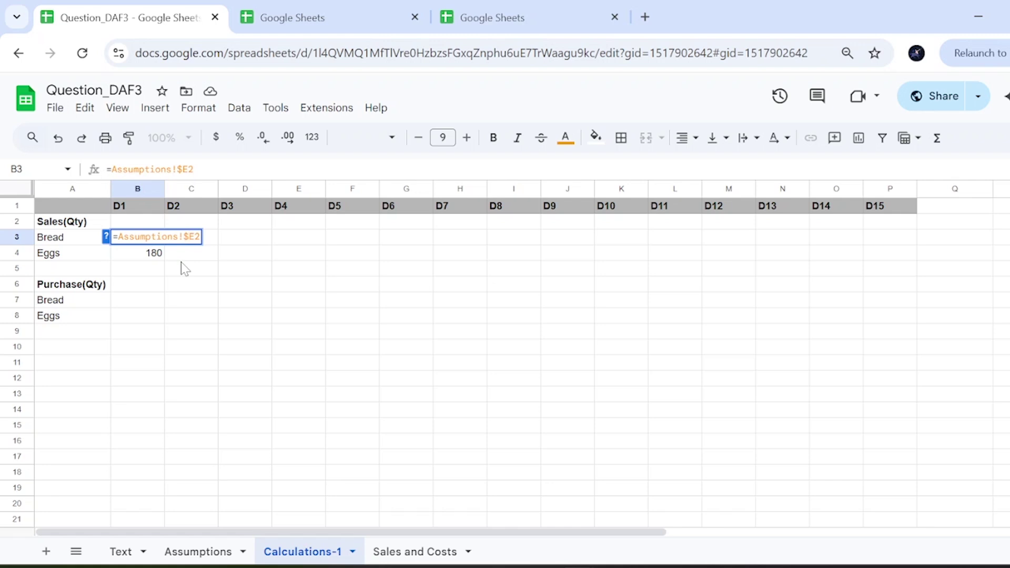
key(Return)
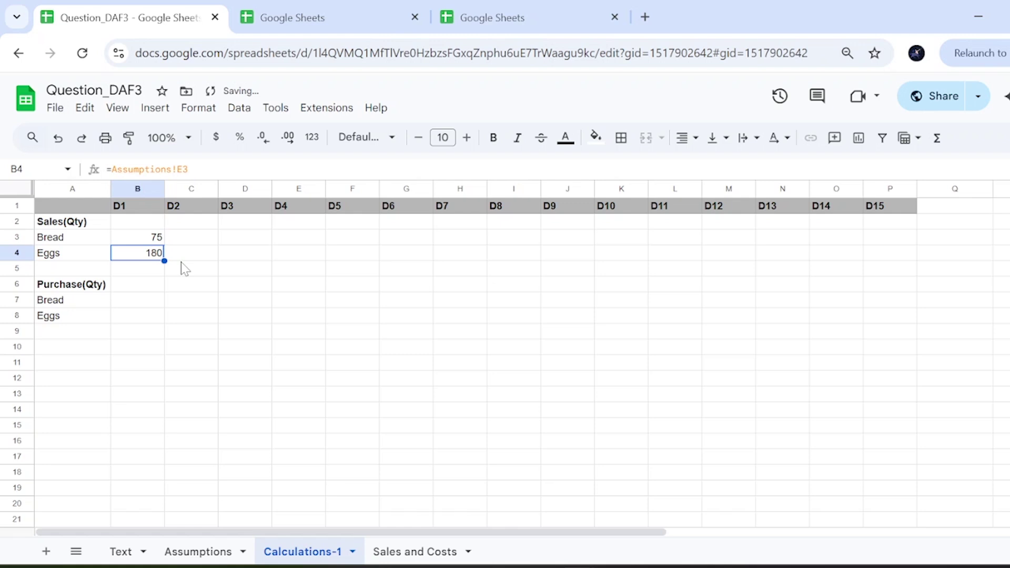
- Copy the D1 bread sales formula down to Eggs and fill both sales rows across through day D15
click(157, 240)
drag(164, 245, 163, 262)
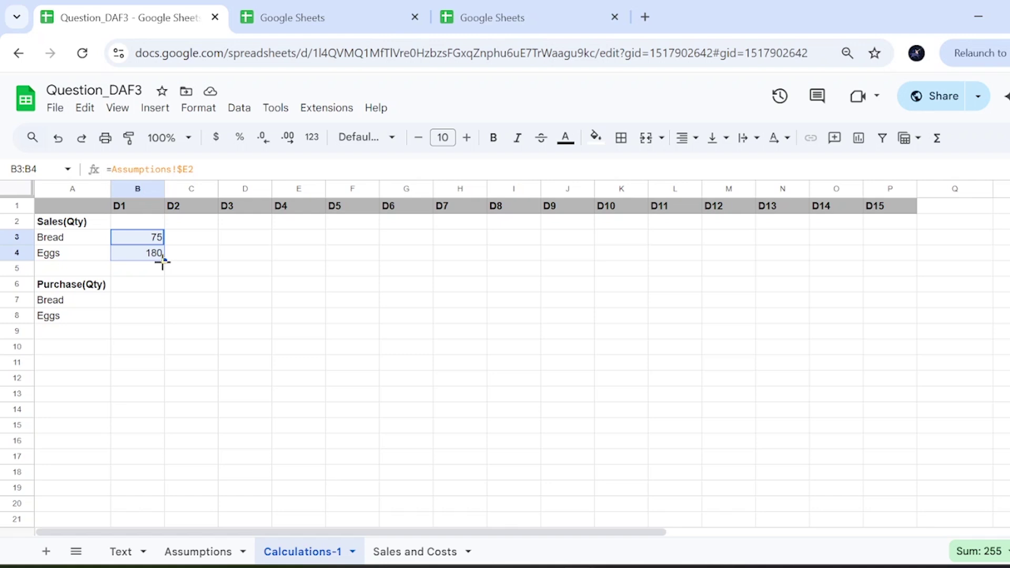
double_click(152, 236)
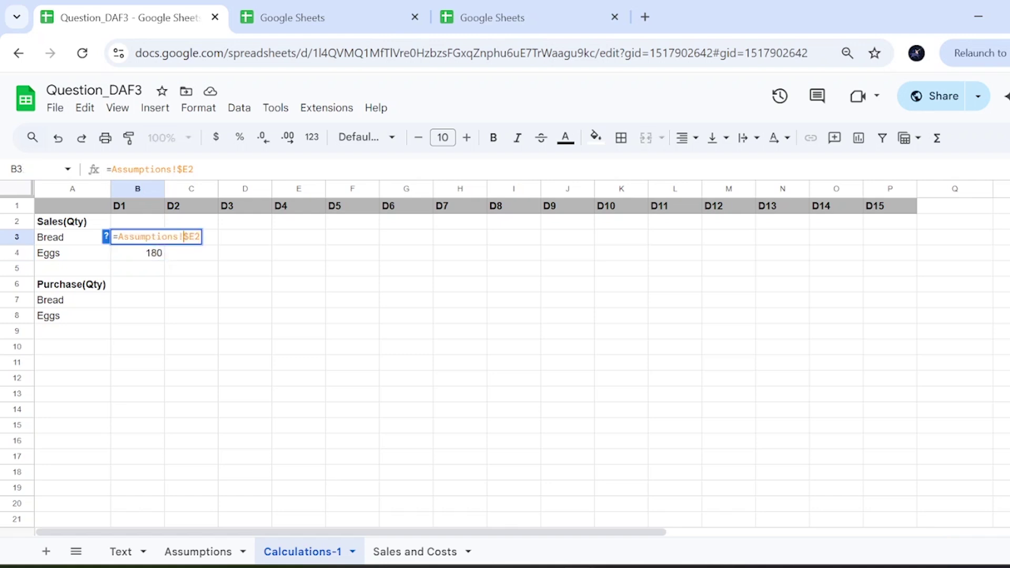
key(Return)
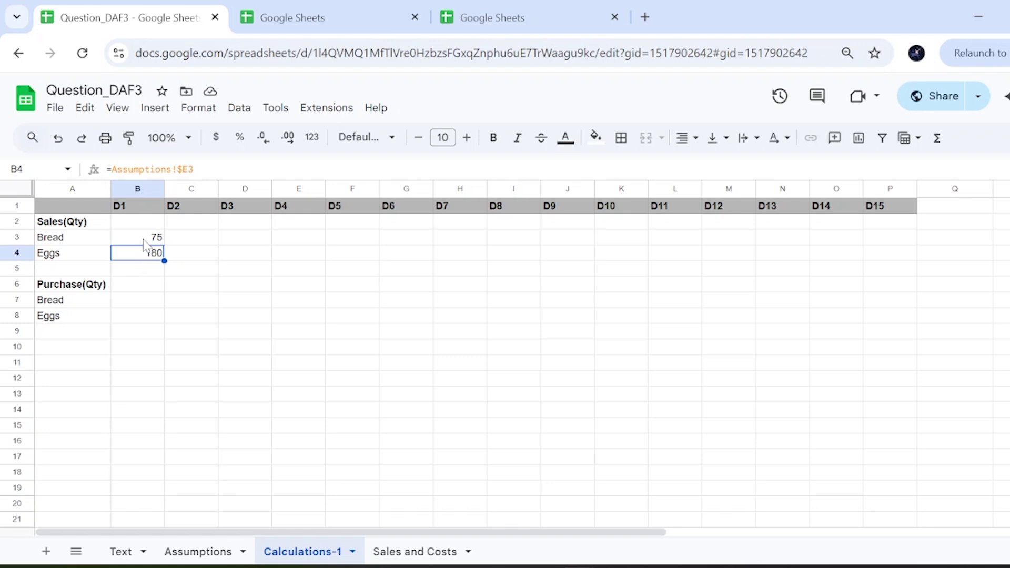
click(144, 239)
drag(164, 245, 894, 250)
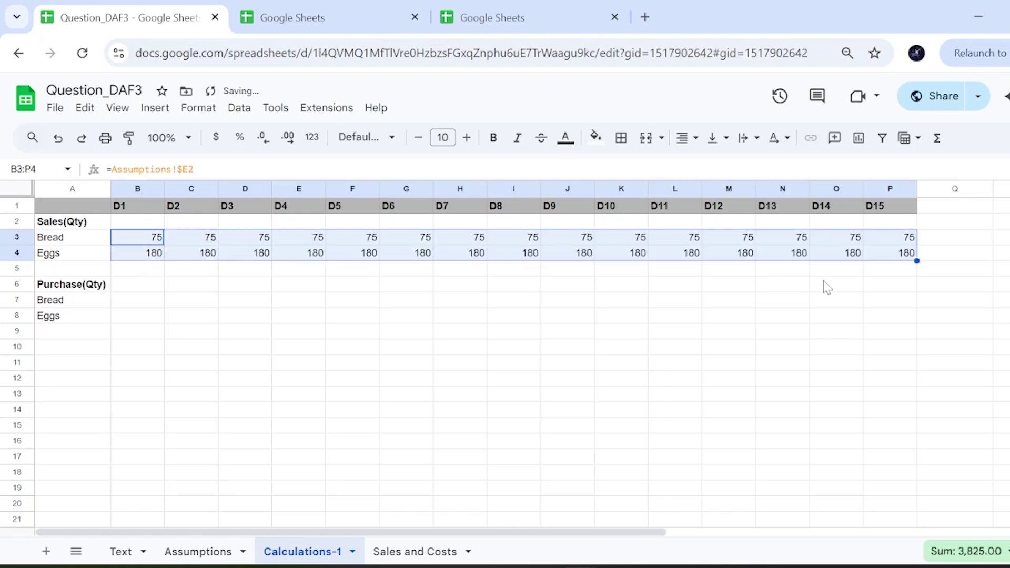
- Check the formulas in the filled bread and egg sales cells for the last and first days
click(889, 237)
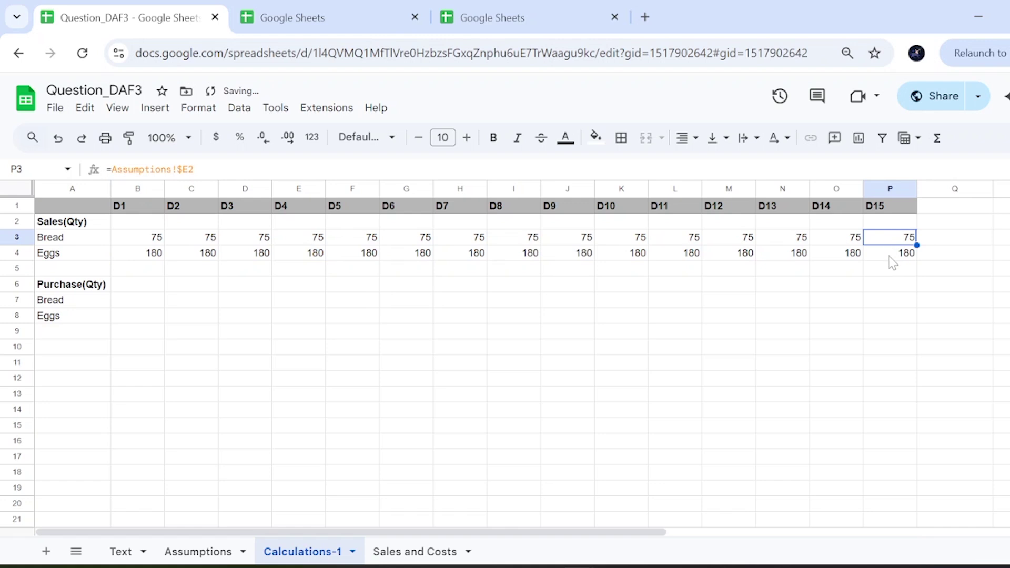
click(890, 257)
click(154, 237)
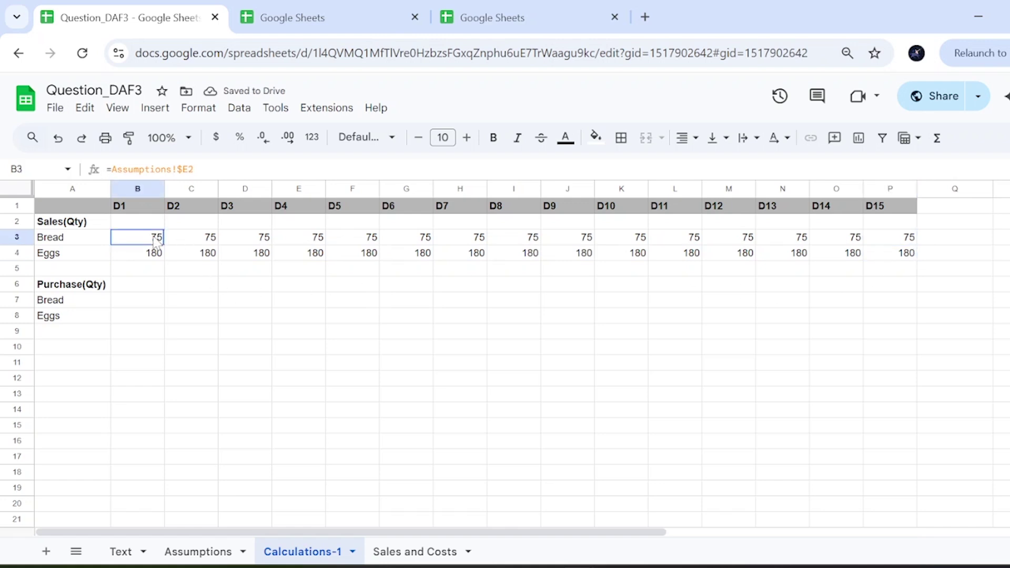
click(198, 240)
click(250, 239)
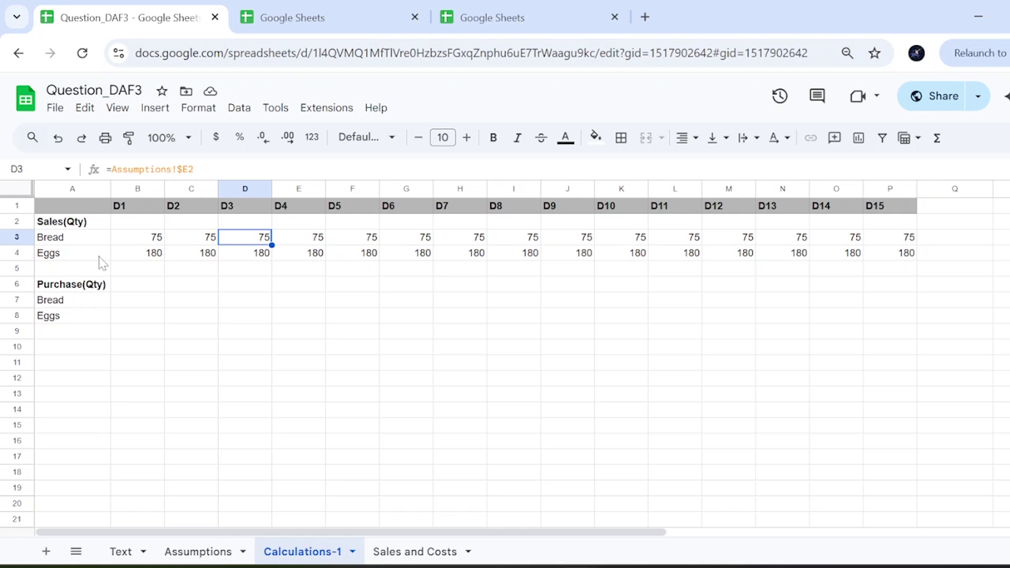
click(156, 256)
- Compare the filled sales quantities with the Daily Sales column on the Assumptions sheet and the Text sheet's description, and return to Calculations-1
click(198, 552)
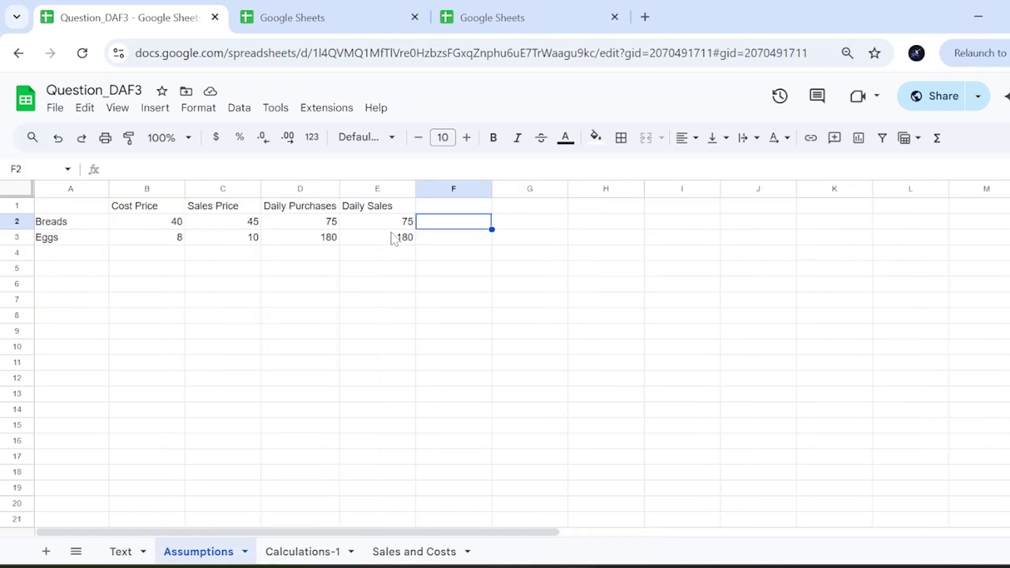
click(397, 223)
click(399, 239)
drag(398, 226, 402, 243)
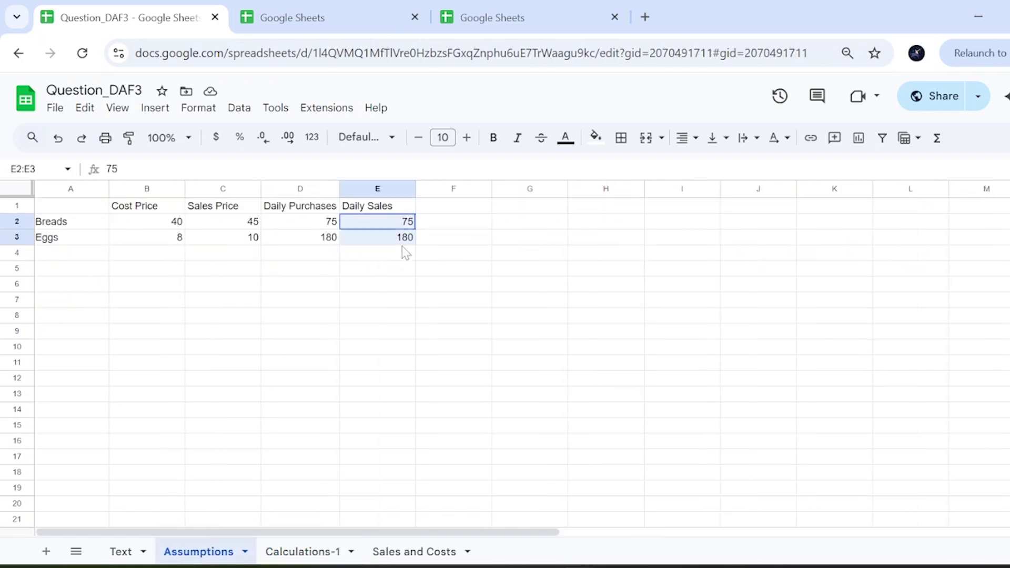
click(122, 556)
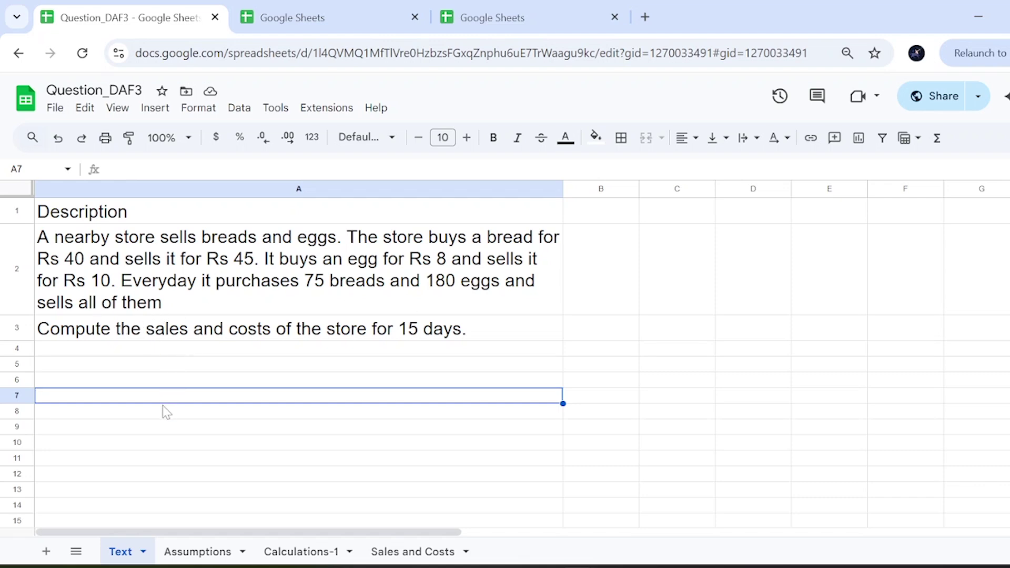
click(294, 554)
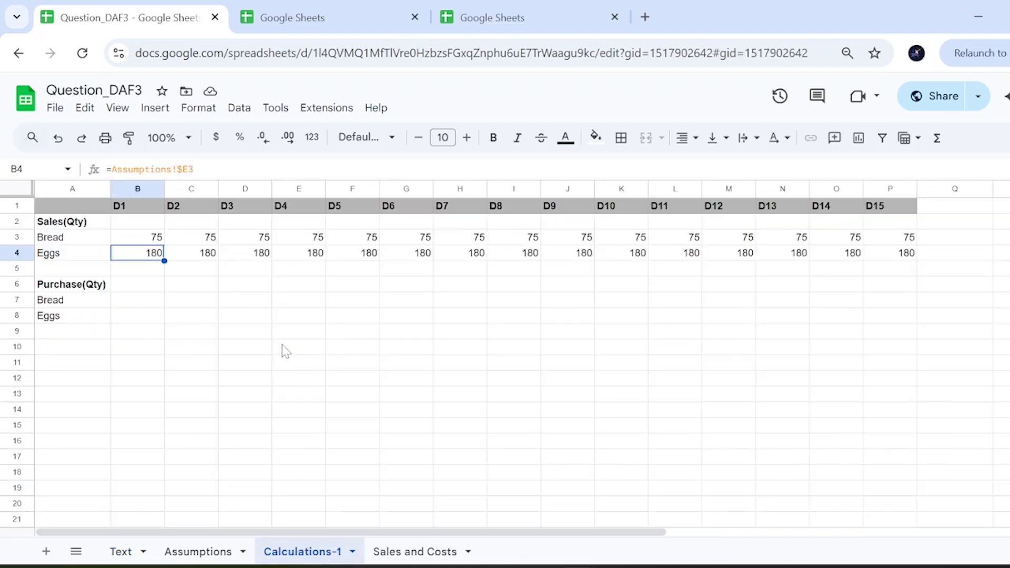
- Link the D1 bread purchase quantity in B7 to the breads' Daily Purchases with =Assumptions!$D2, keeping the column absolute
click(150, 302)
text(=)
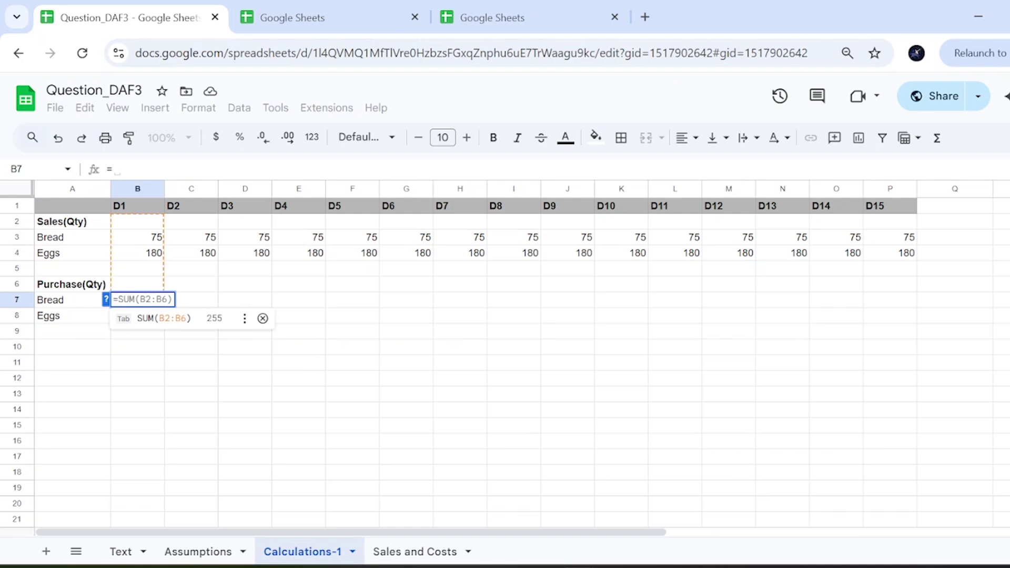
click(206, 552)
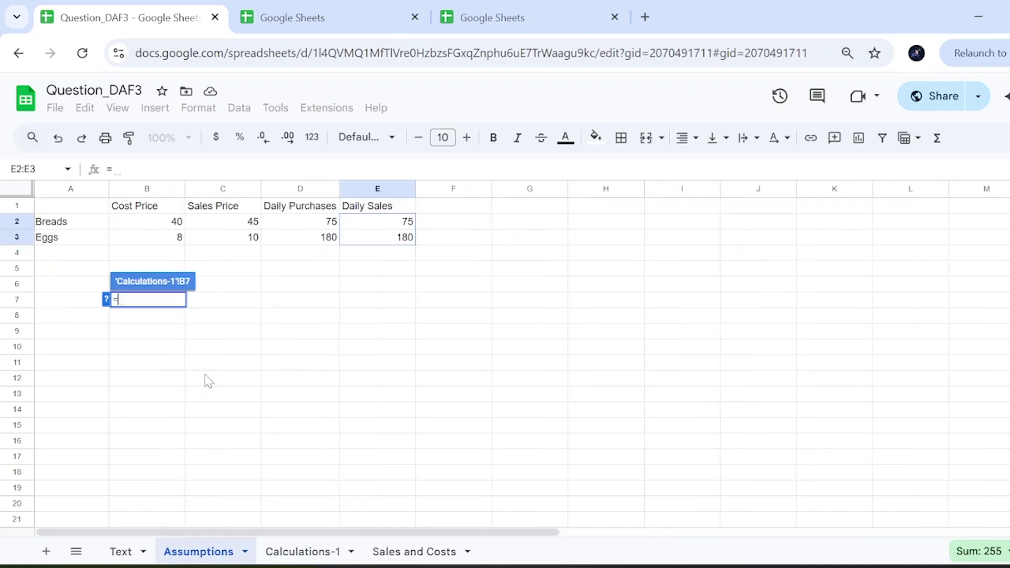
click(320, 226)
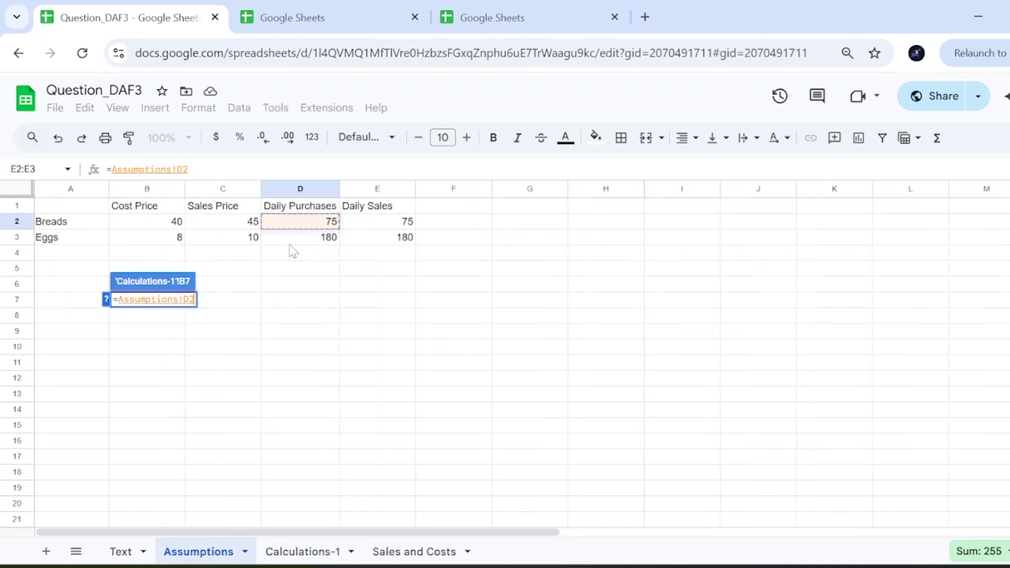
key(Return)
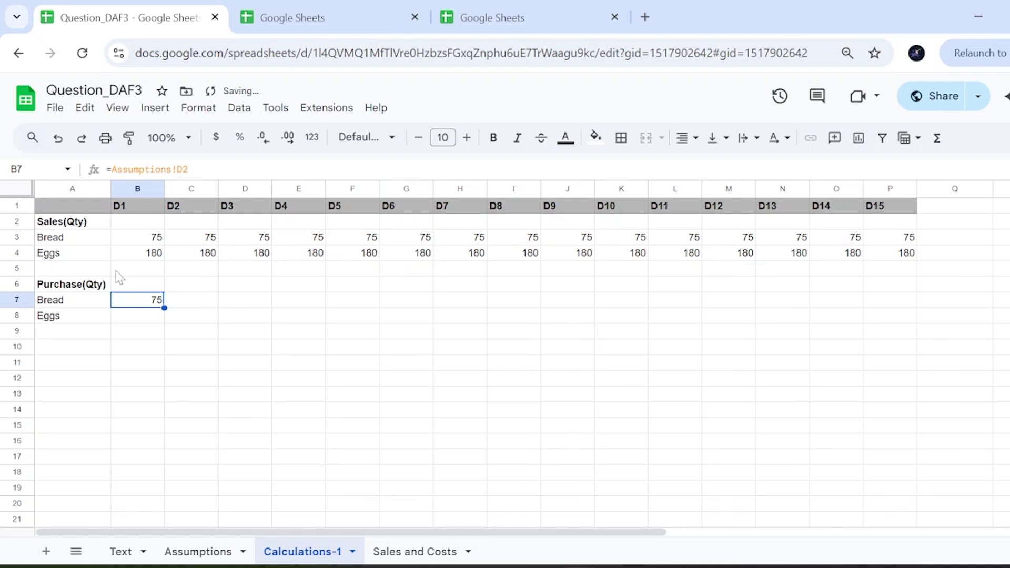
click(178, 169)
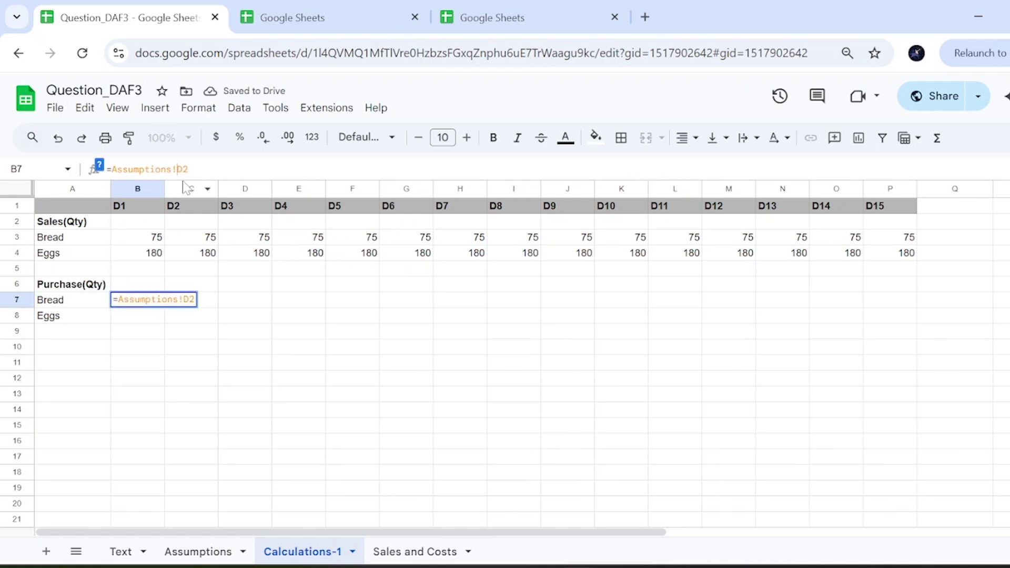
key(Return)
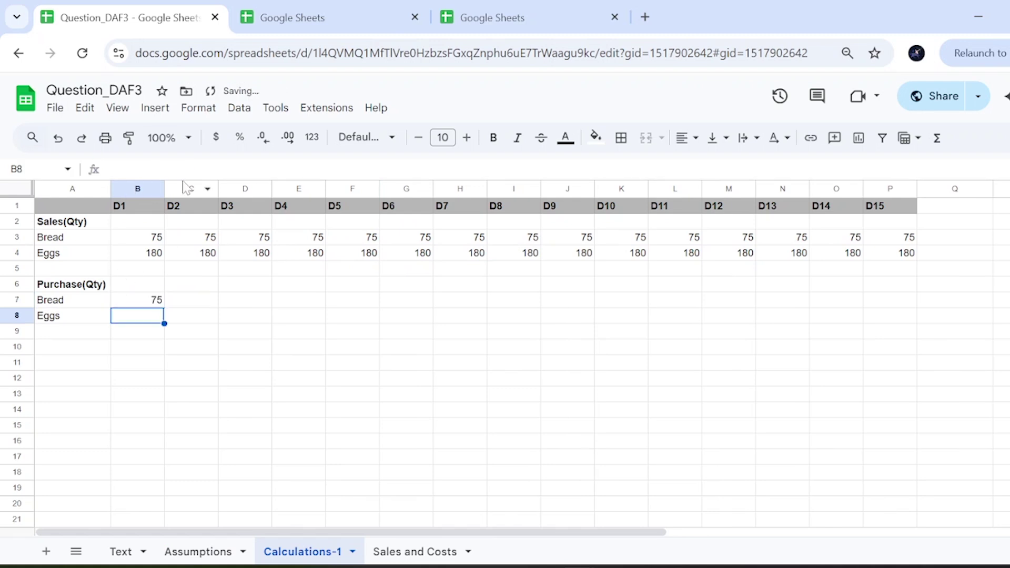
- Copy the D1 bread purchase formula down to Eggs and fill both purchase rows across through day D15
click(154, 304)
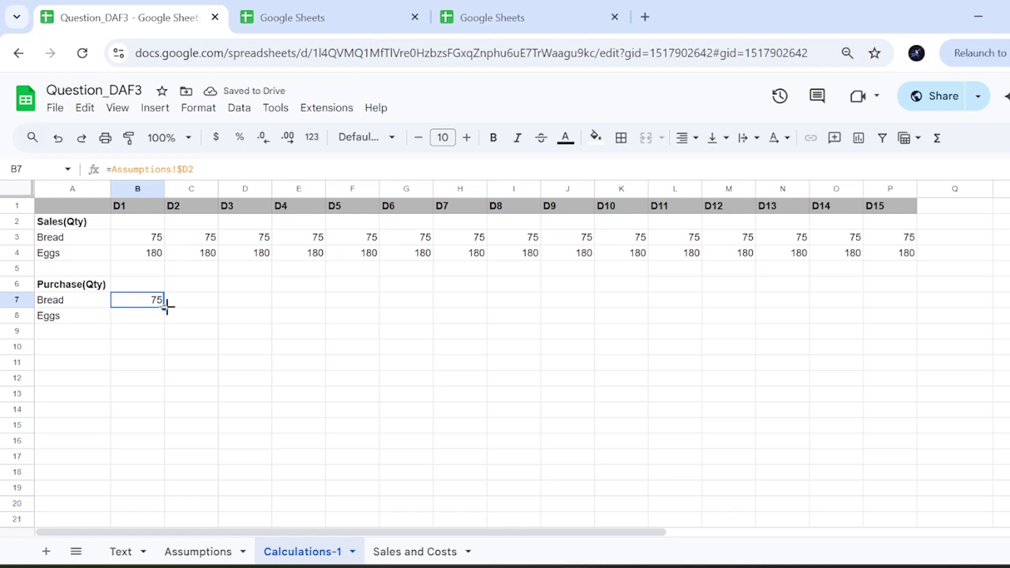
drag(164, 308, 874, 327)
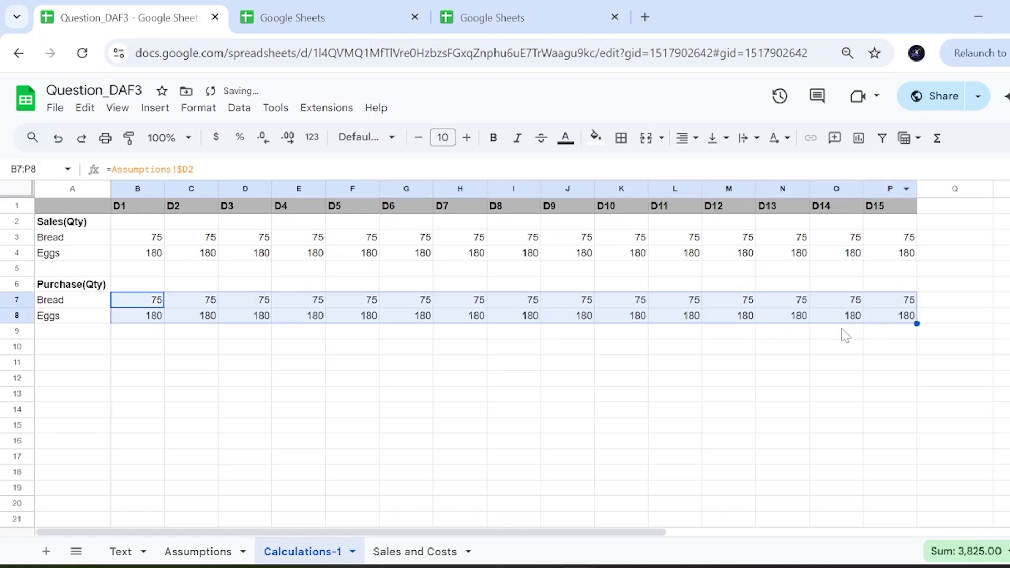
click(767, 349)
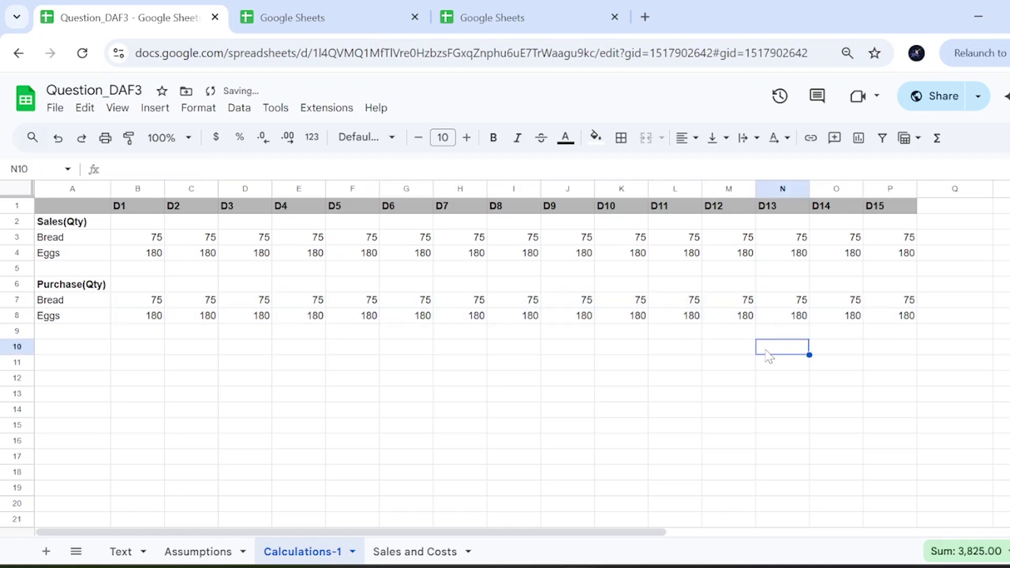
- Check the D1 formulas for bread sales, bread purchases and egg purchases
click(158, 241)
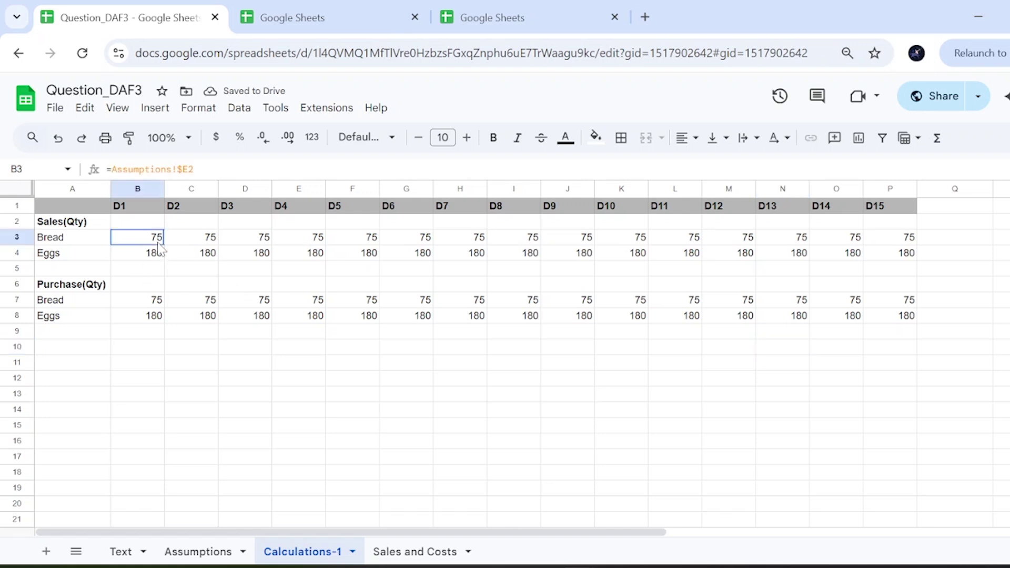
click(154, 304)
click(157, 319)
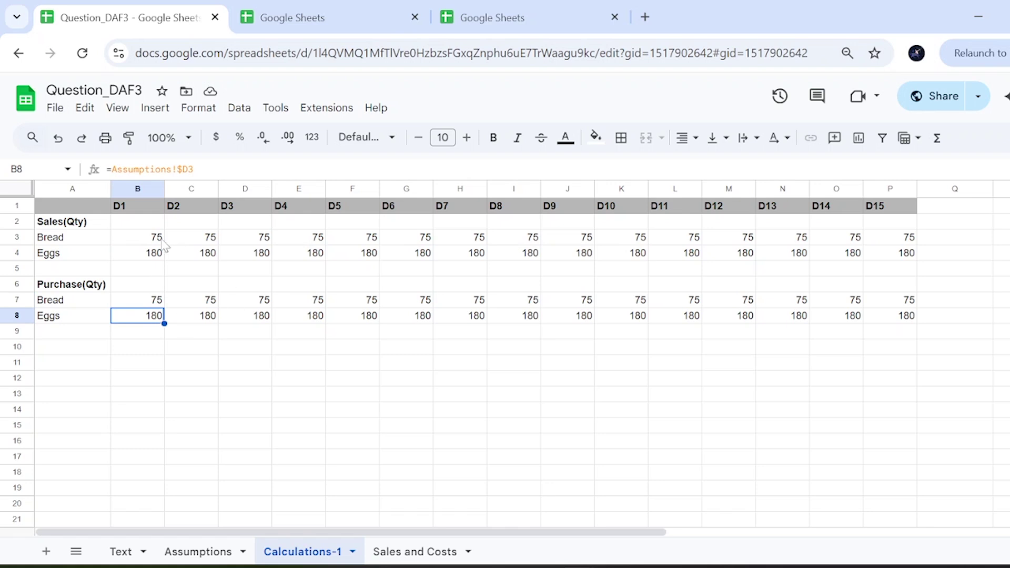
click(401, 377)
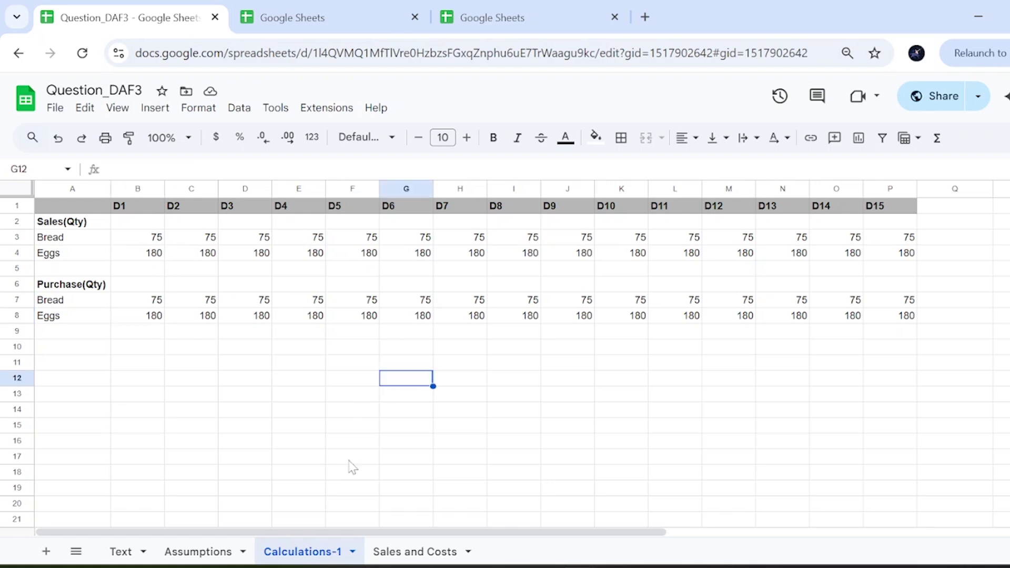
- On the Sales and Costs sheet, enter the note "sp x sq" in B2 beside the Sales(in Rs.) heading
click(410, 552)
click(270, 429)
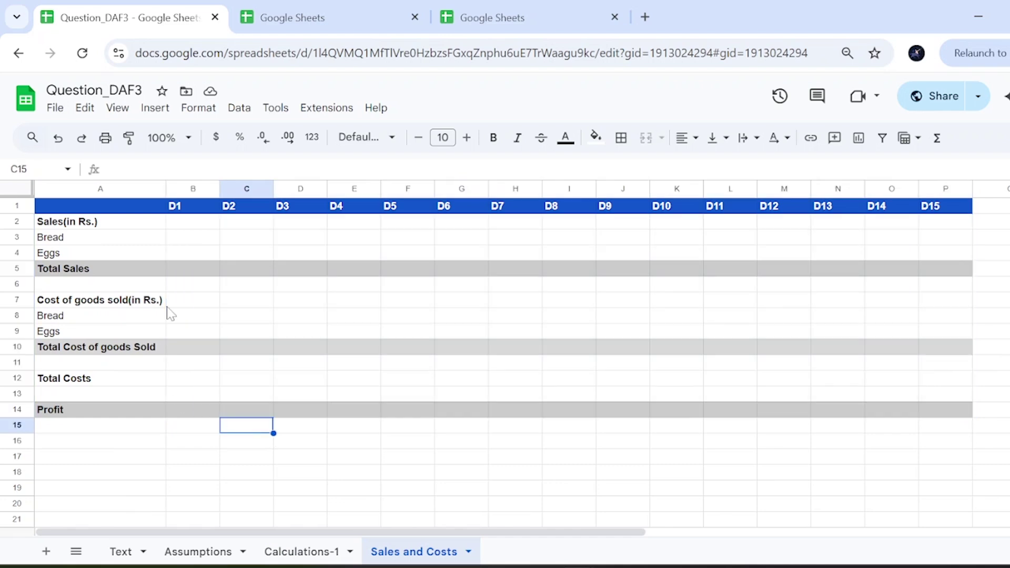
click(194, 238)
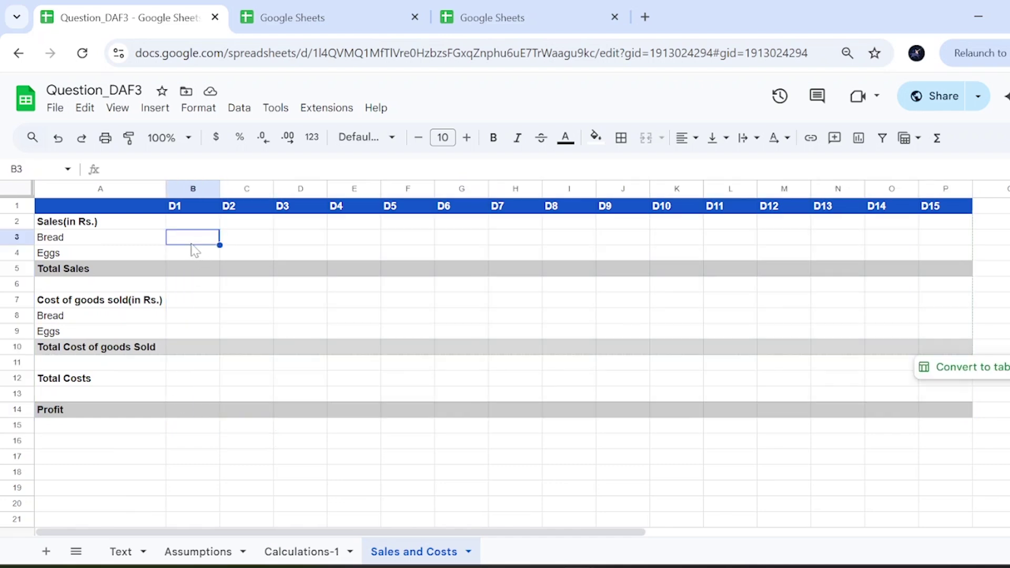
click(103, 221)
click(185, 240)
click(192, 224)
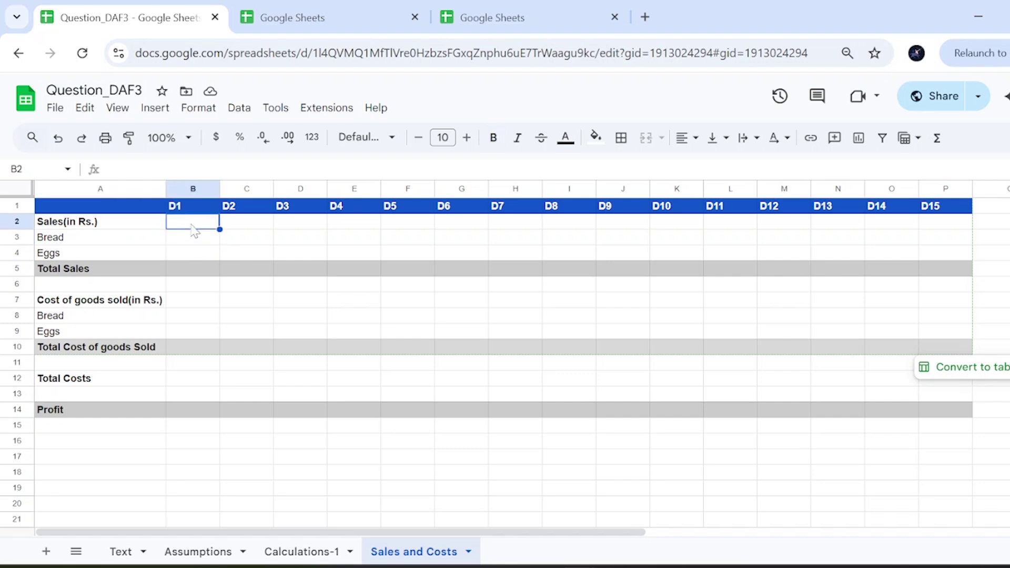
text(sp x sq)
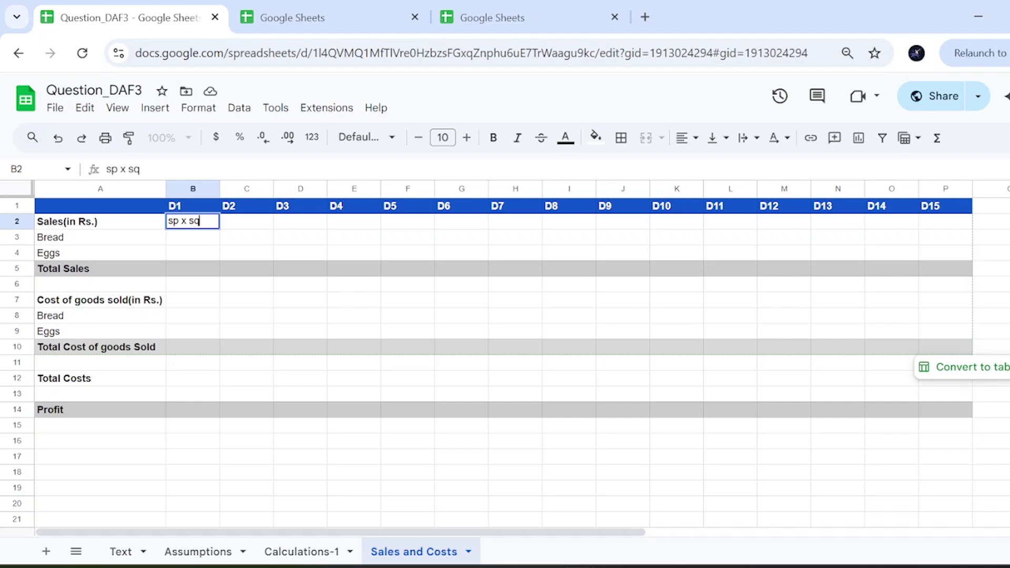
key(Return)
- Link D1 bread sales in B3 to the sales quantity with ='Calculations-1'!B3 and fill it across through D15
text(=)
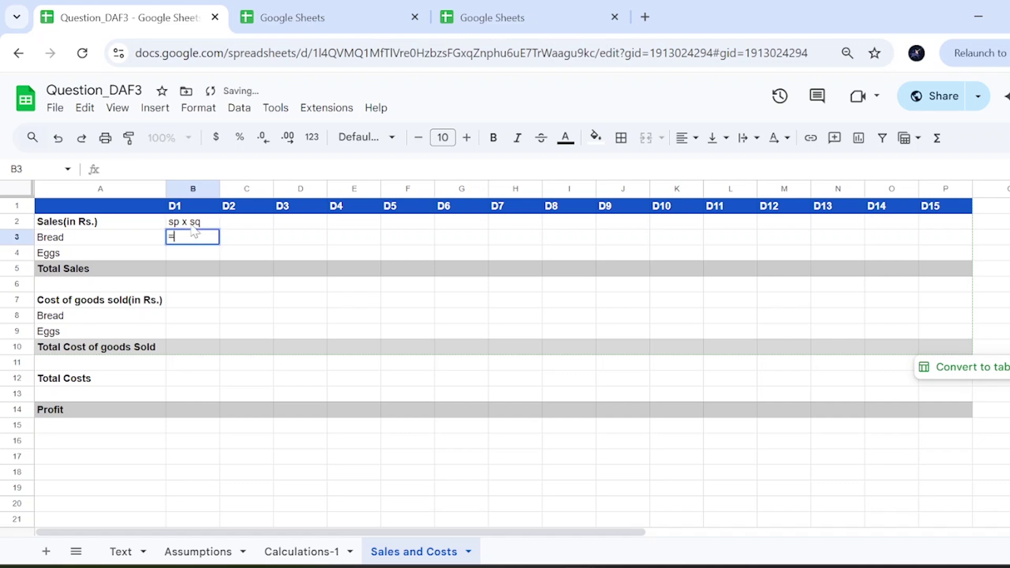
click(302, 552)
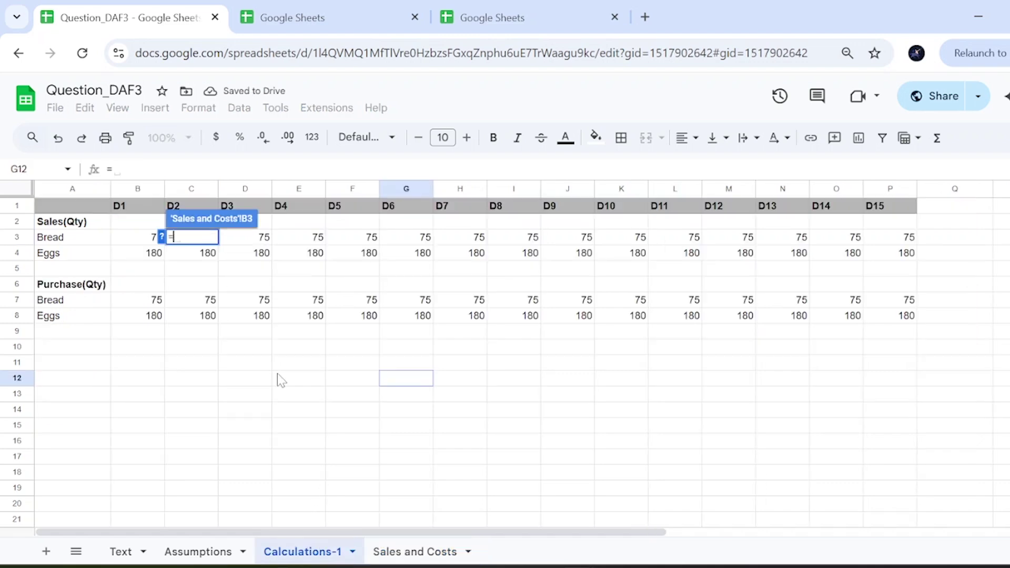
click(141, 241)
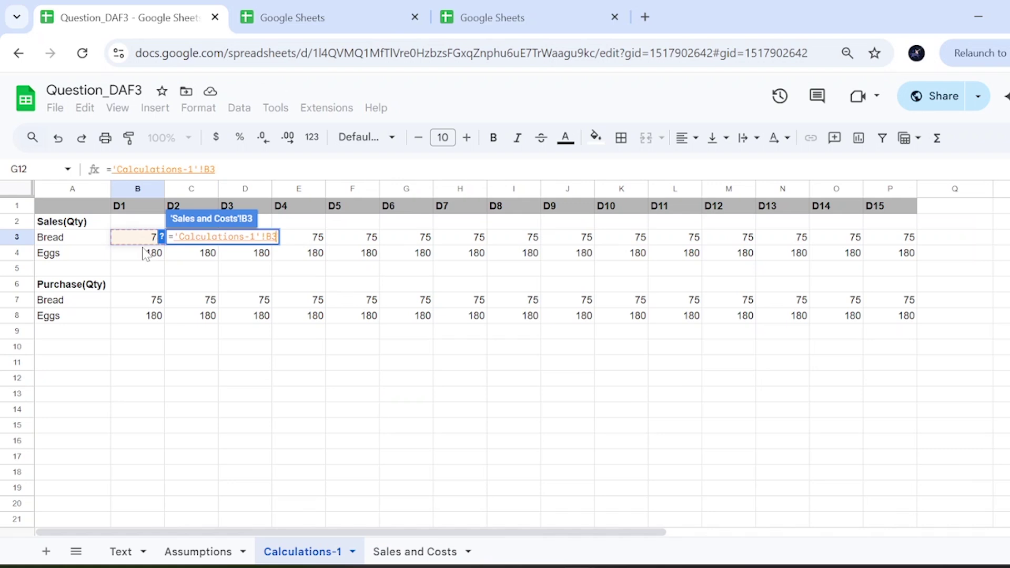
key(Return)
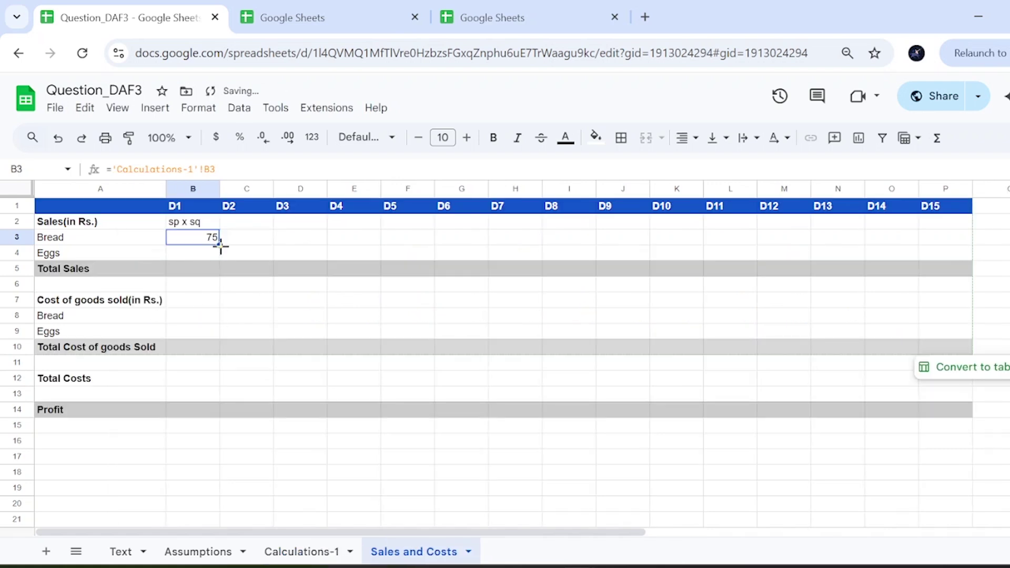
drag(220, 243, 931, 246)
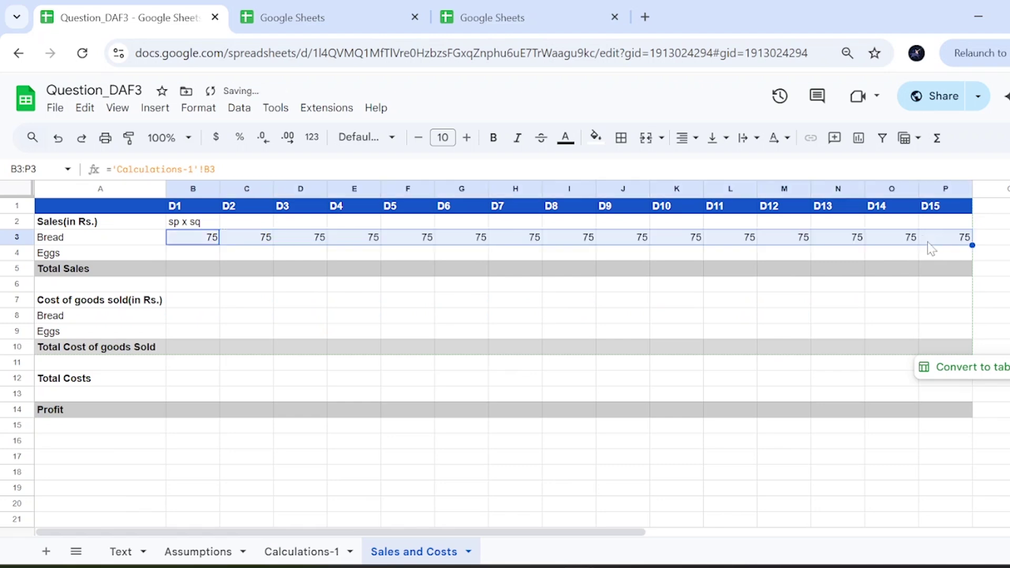
- Check the D15 bread sales formula against its source cell on Calculations-1, and review the filled bread row on Sales and Costs
double_click(947, 241)
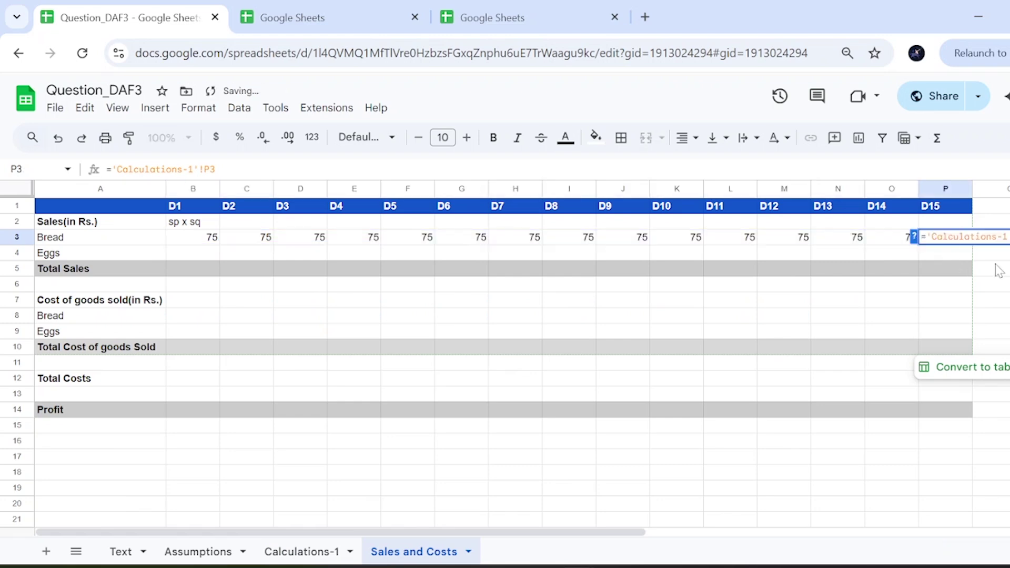
click(331, 551)
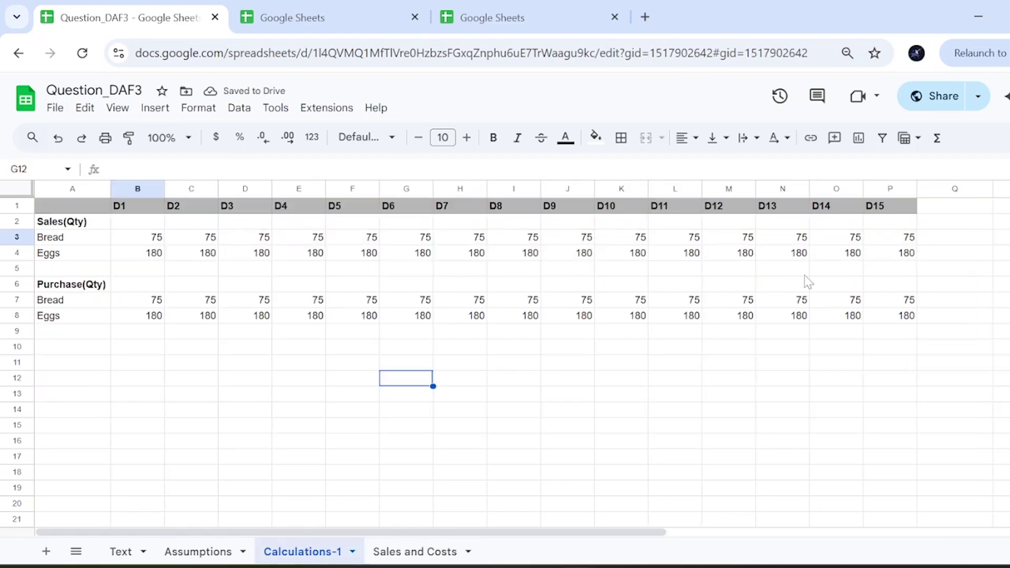
click(894, 237)
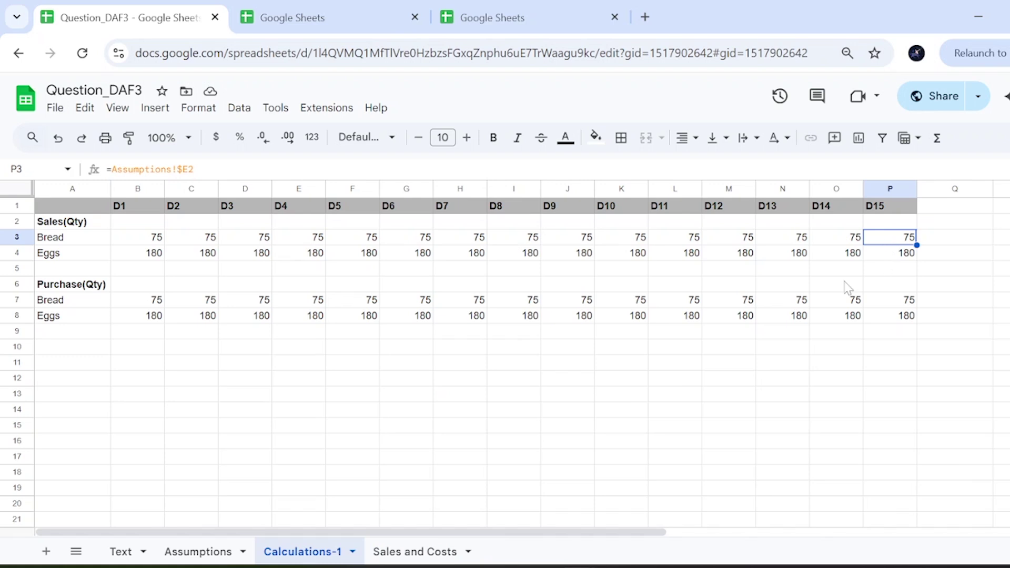
click(408, 550)
click(195, 239)
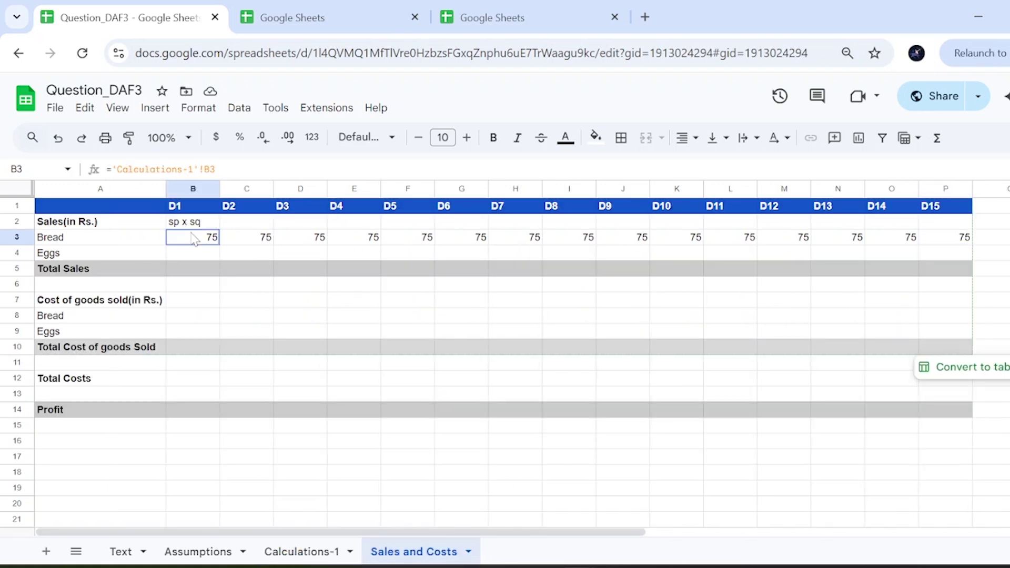
drag(195, 239, 945, 247)
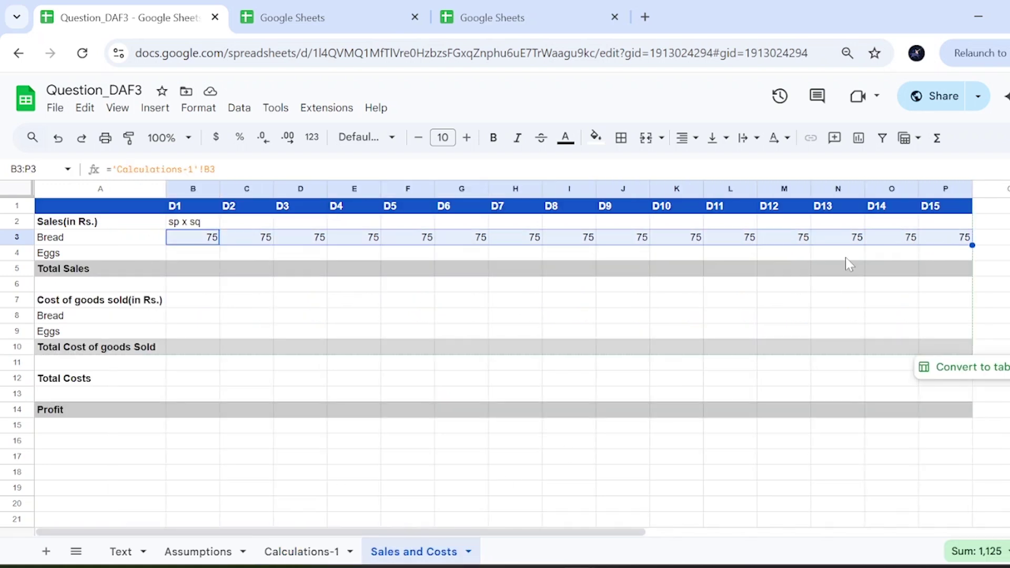
- Multiply the D1 bread quantity in B3 by the breads' Sales Price, giving ='Calculations-1'!B3*Assumptions!C2
click(204, 241)
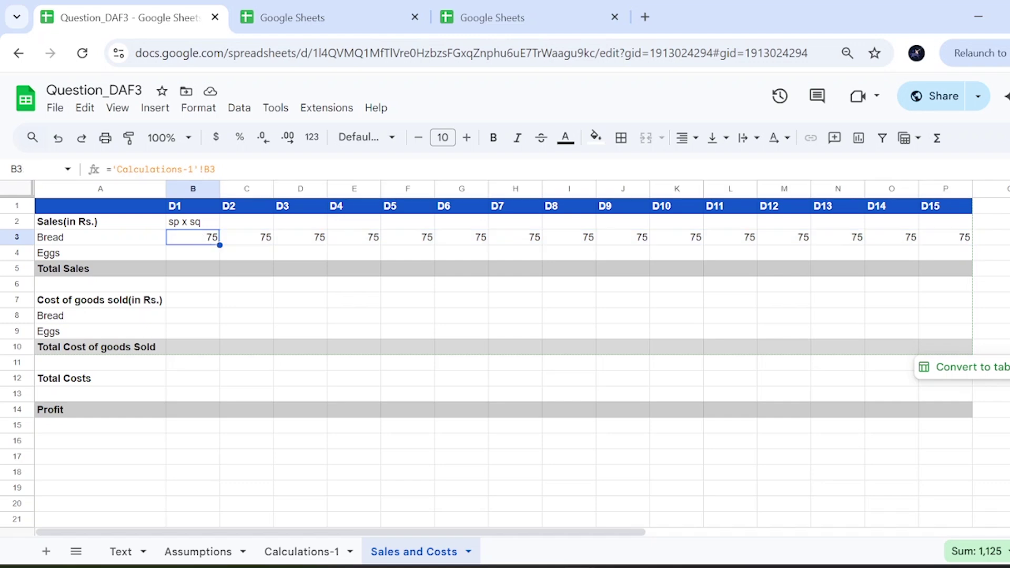
double_click(204, 241)
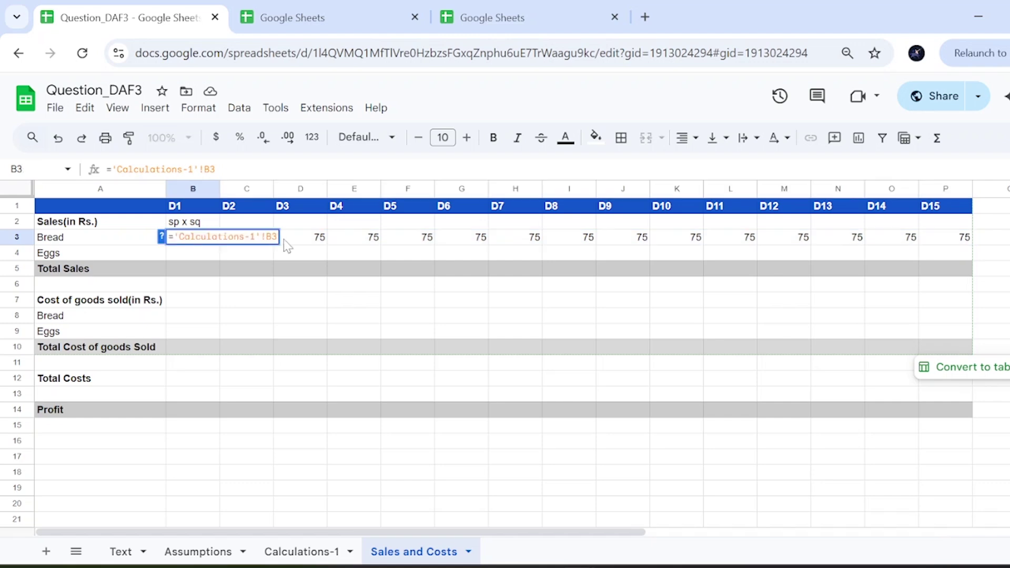
text(*)
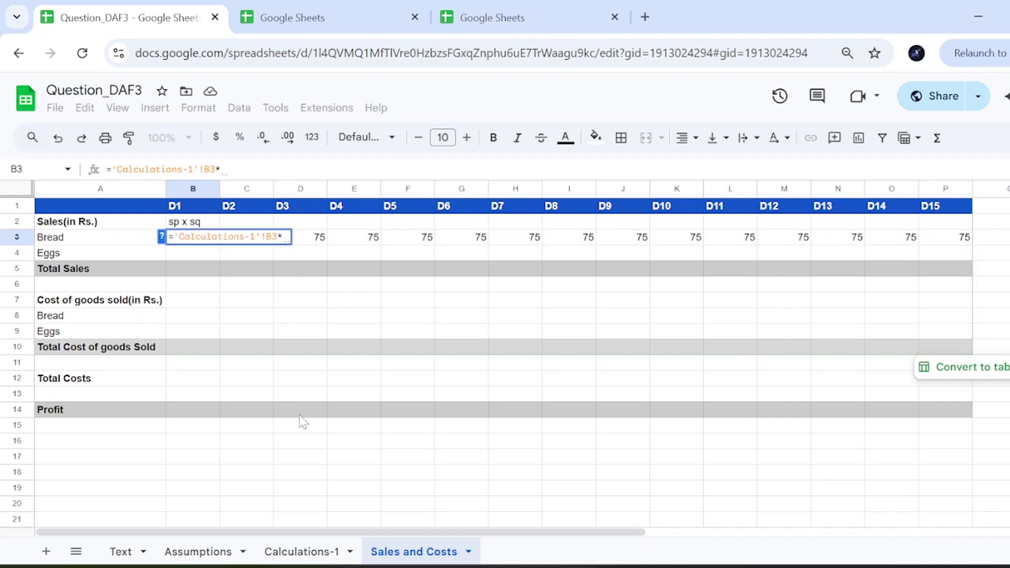
click(198, 551)
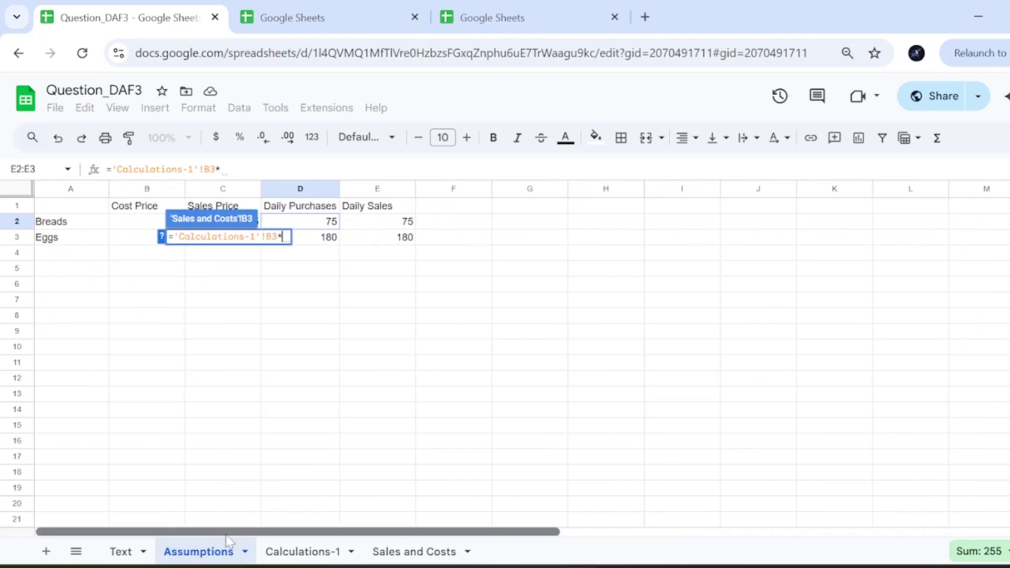
drag(227, 532, 302, 532)
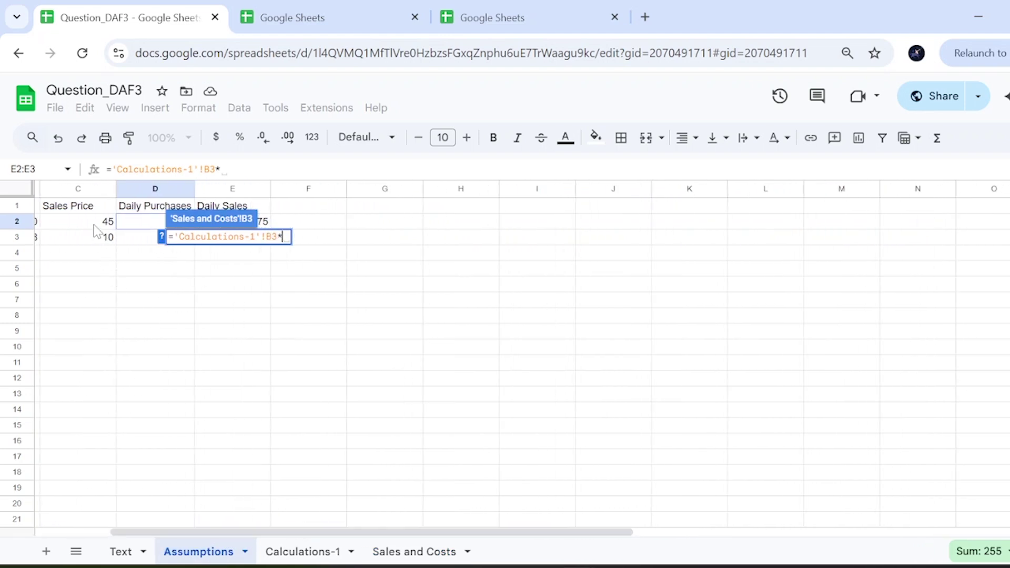
click(96, 223)
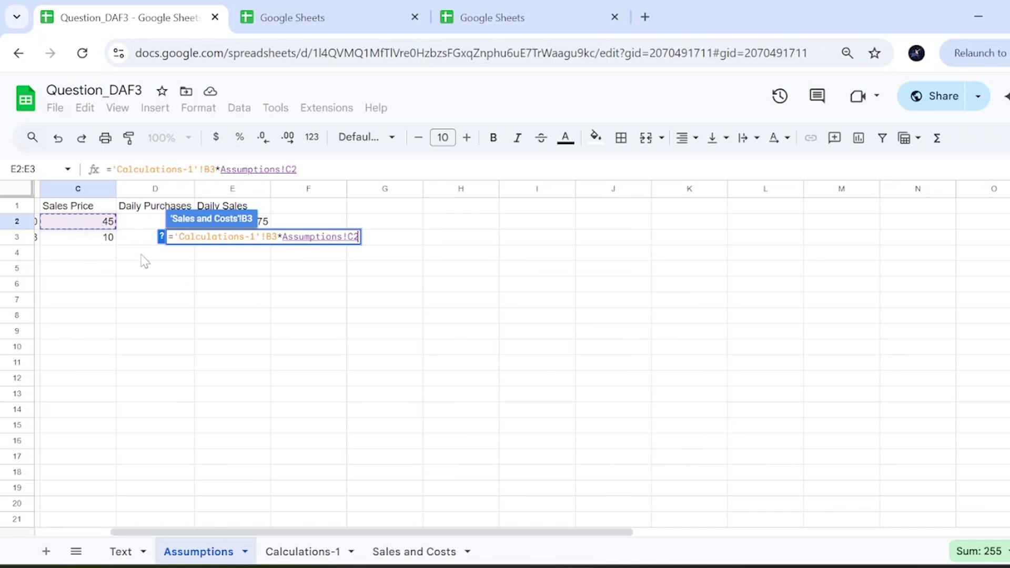
key(Return)
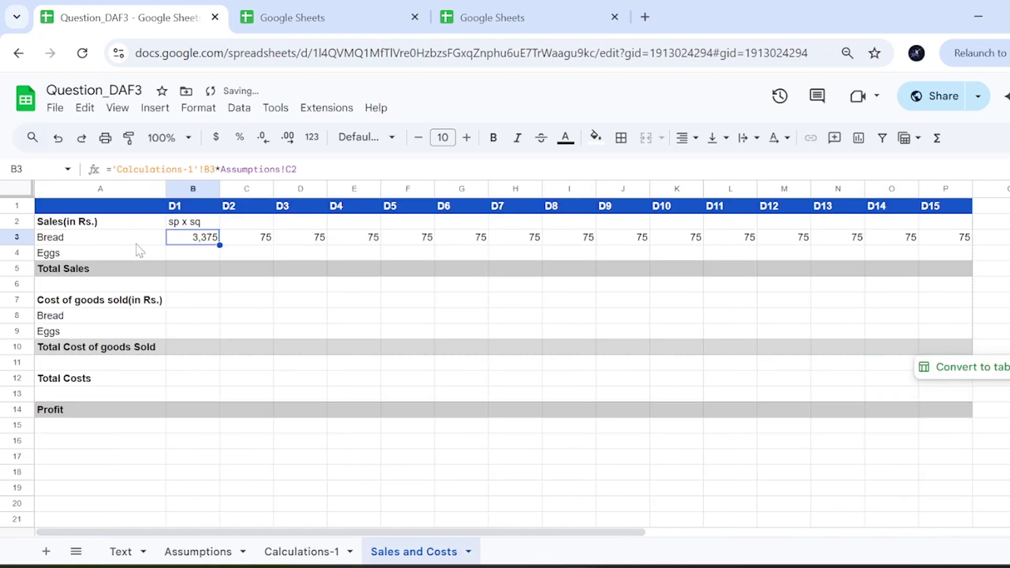
- Fill the D1 bread sales amount formula across to D3 and check the formulas in the D1 and D4 cells
drag(220, 245, 315, 241)
click(210, 243)
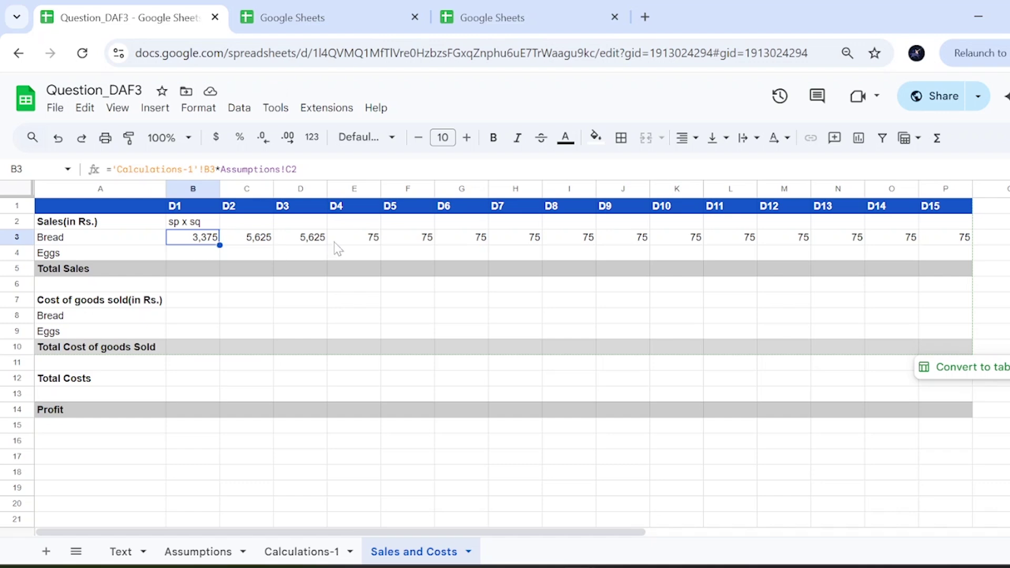
click(357, 245)
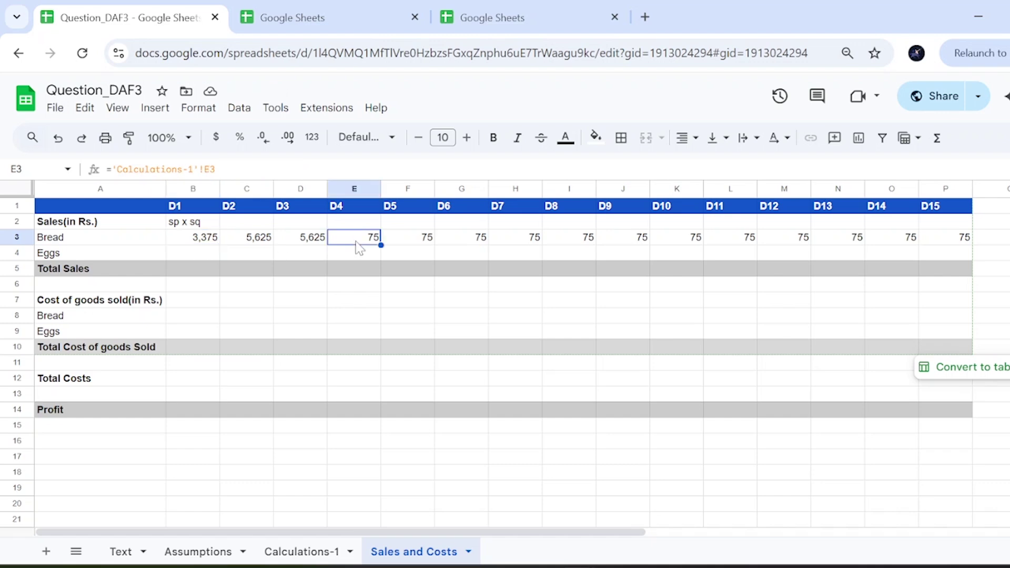
- Lock the price reference in the D1 bread sales formula, giving ='Calculations-1'!B3*Assumptions!$C$2, and check the edited formula
click(205, 239)
drag(255, 246, 644, 244)
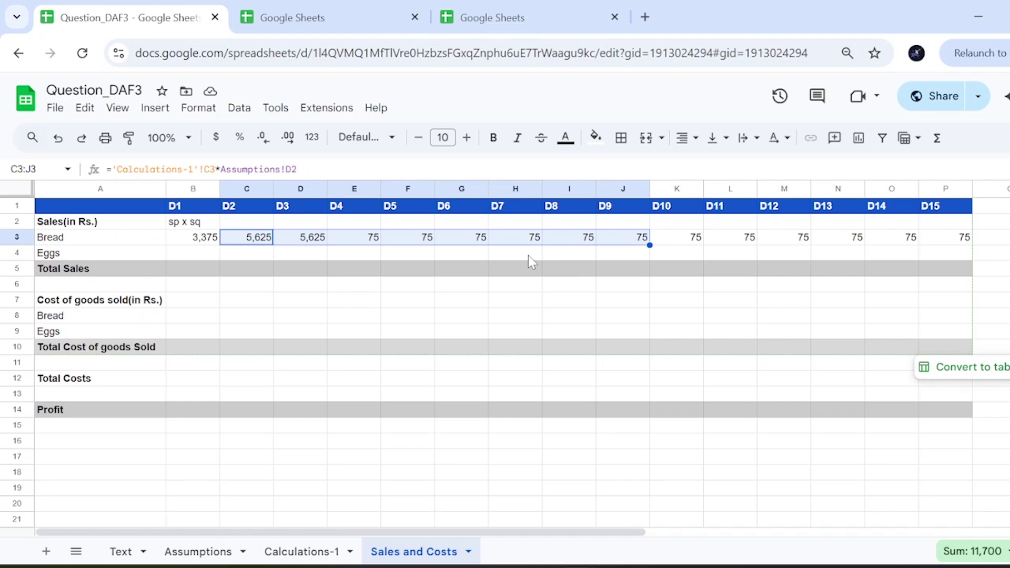
click(245, 243)
click(213, 243)
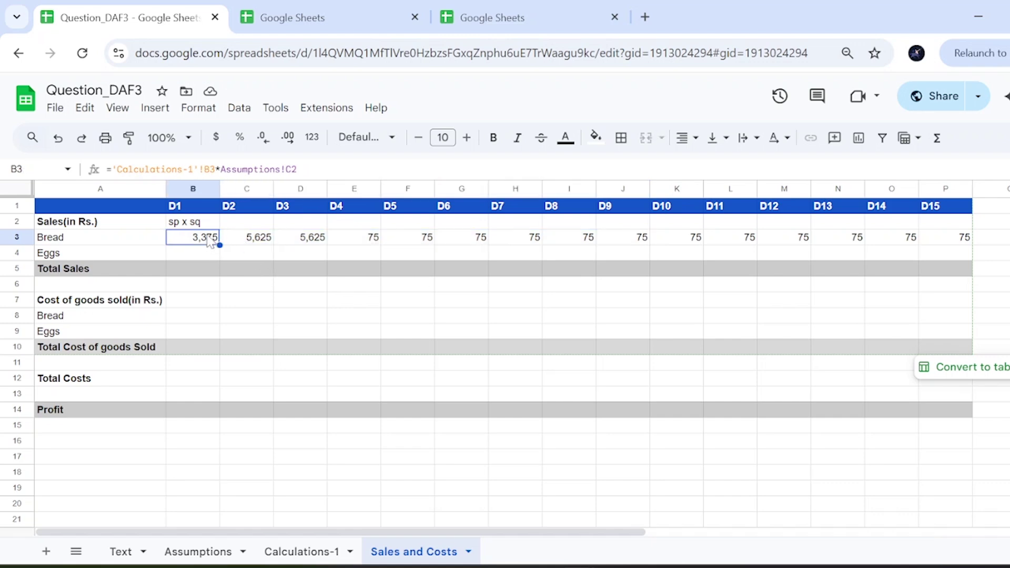
double_click(213, 243)
double_click(347, 238)
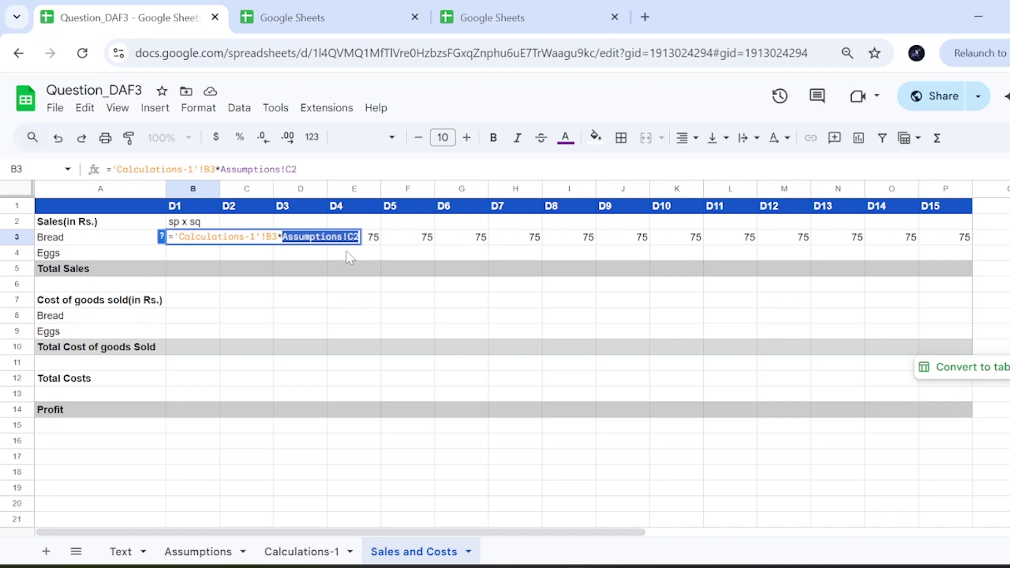
key(F4)
key(Return)
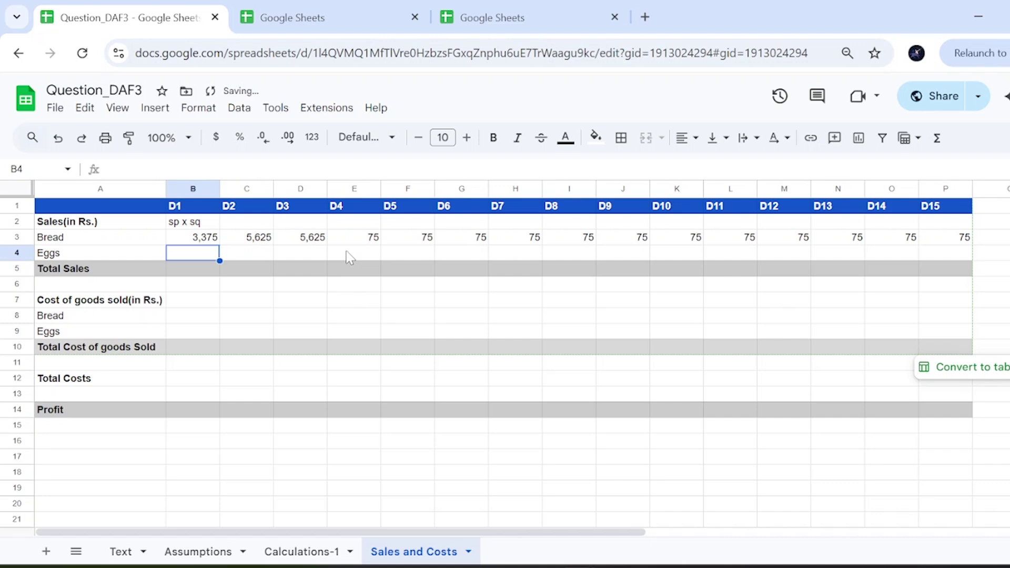
click(213, 239)
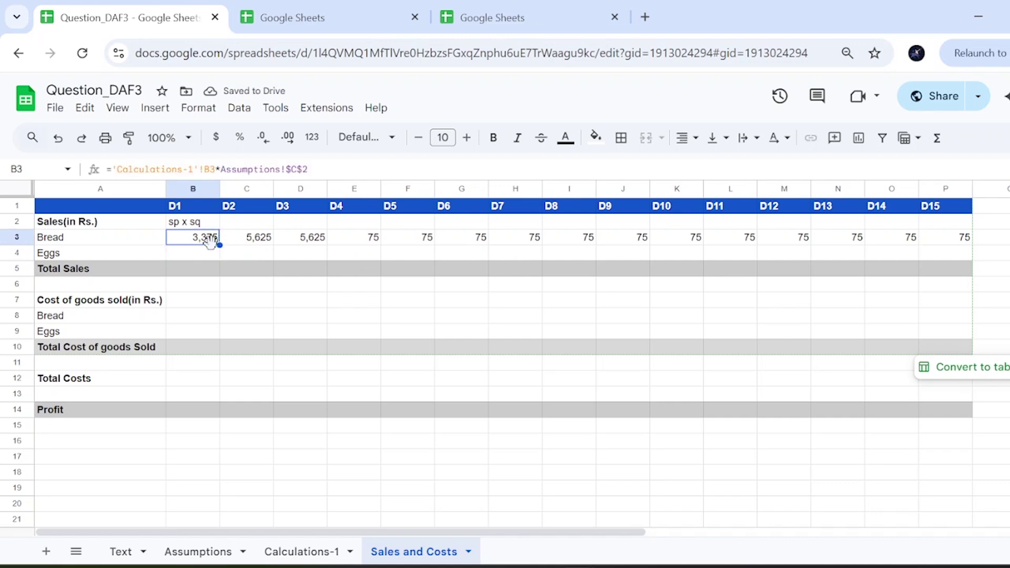
double_click(212, 241)
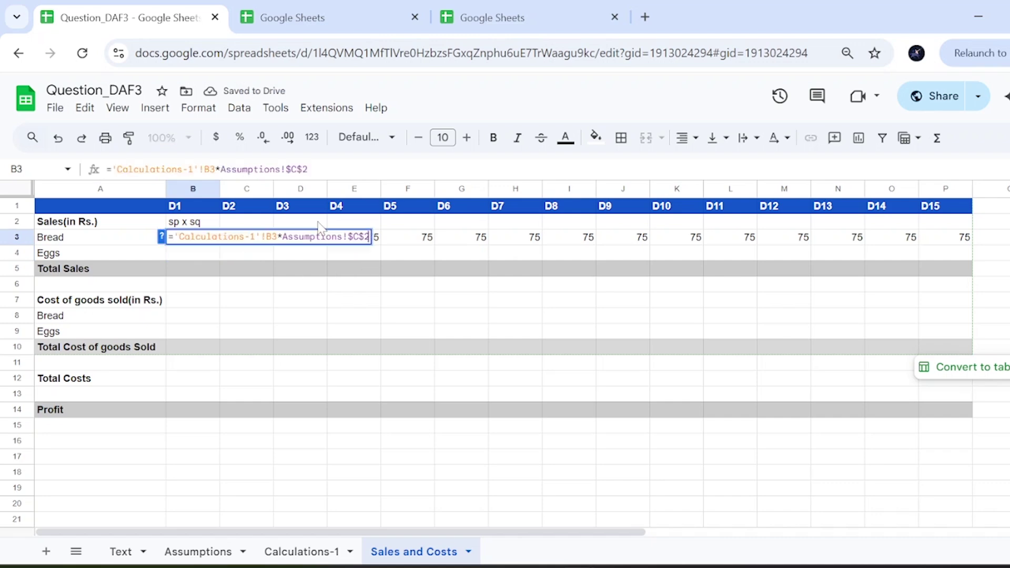
click(347, 238)
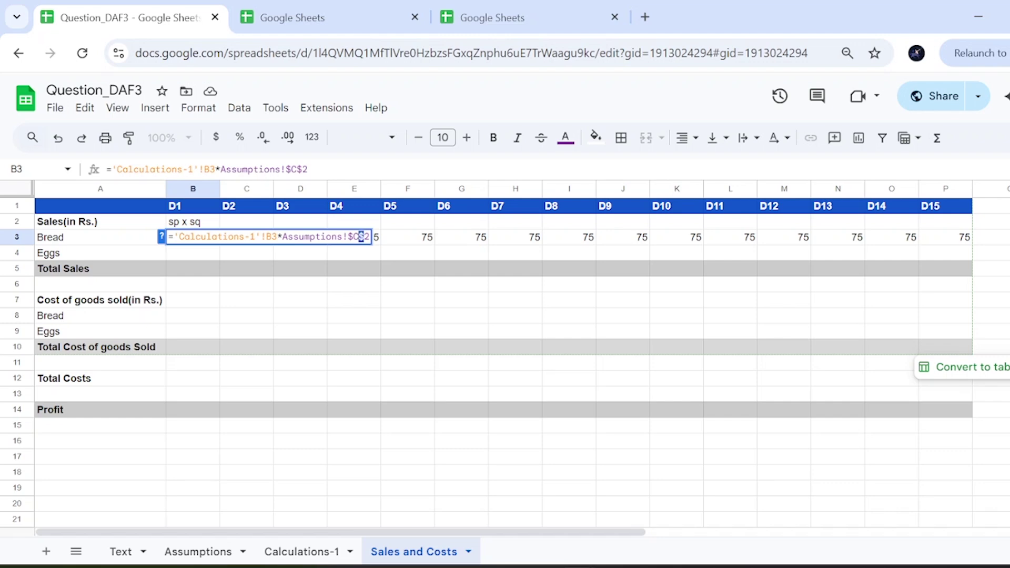
key(Return)
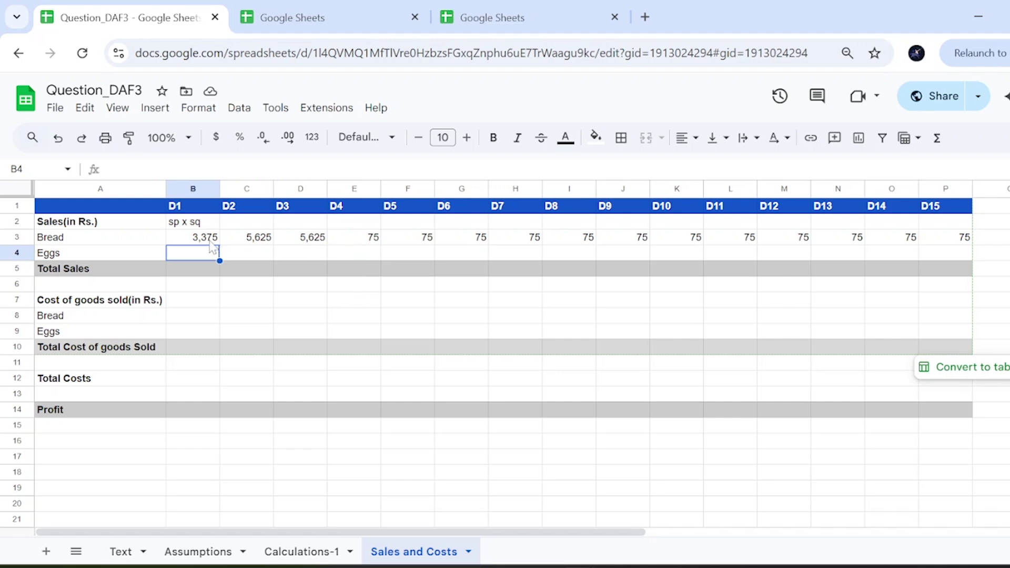
- Fill the D1 bread sales formula down to Eggs and check its price reference against the Sales Price cells on Assumptions
click(210, 239)
drag(219, 245, 219, 256)
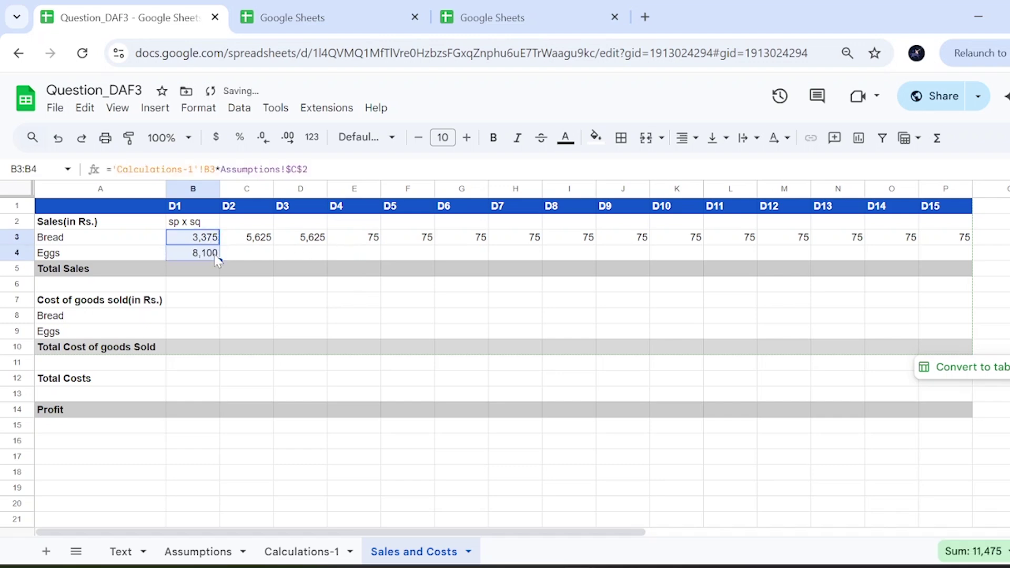
click(216, 259)
double_click(216, 257)
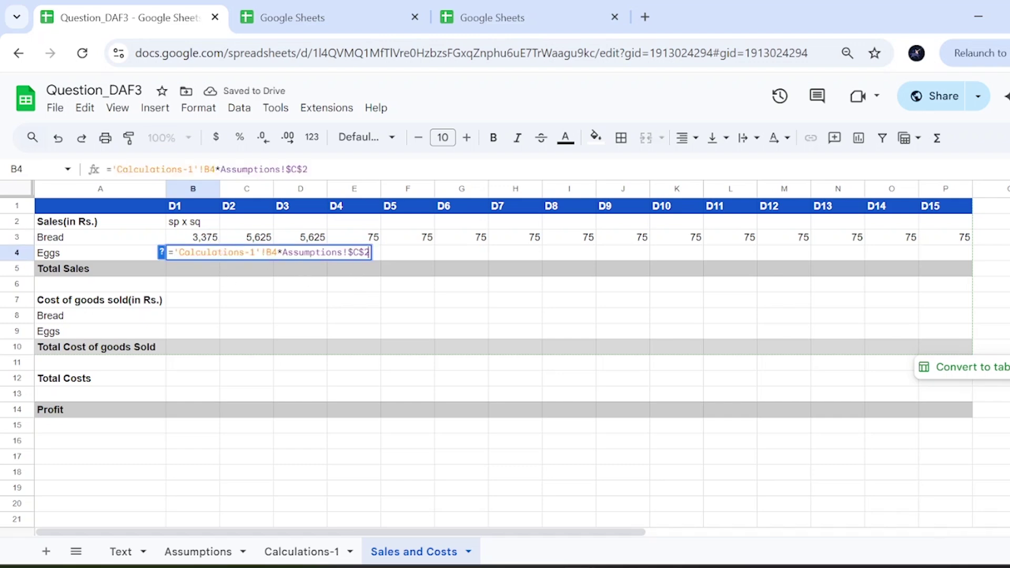
drag(370, 253, 283, 252)
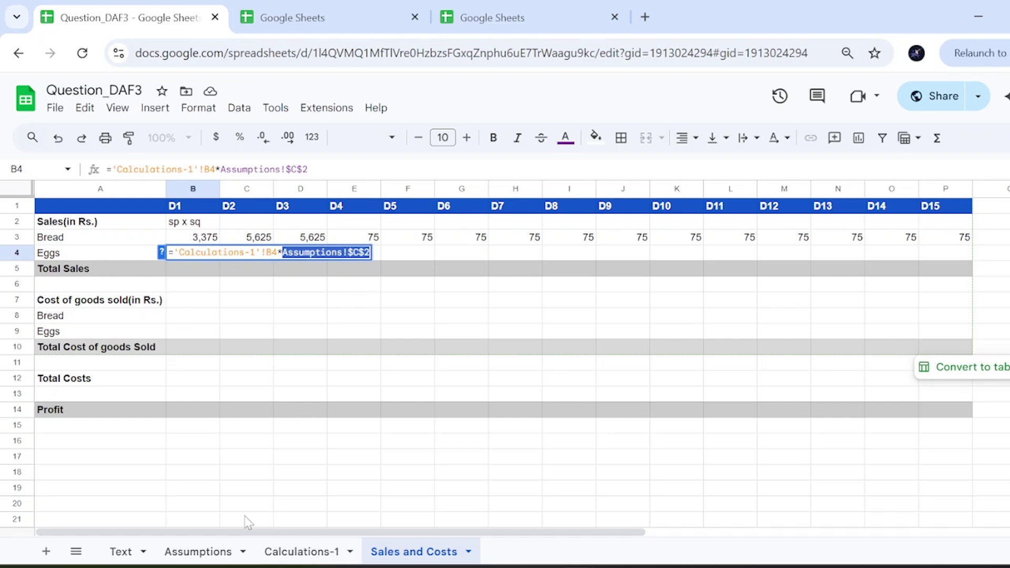
click(355, 253)
click(198, 552)
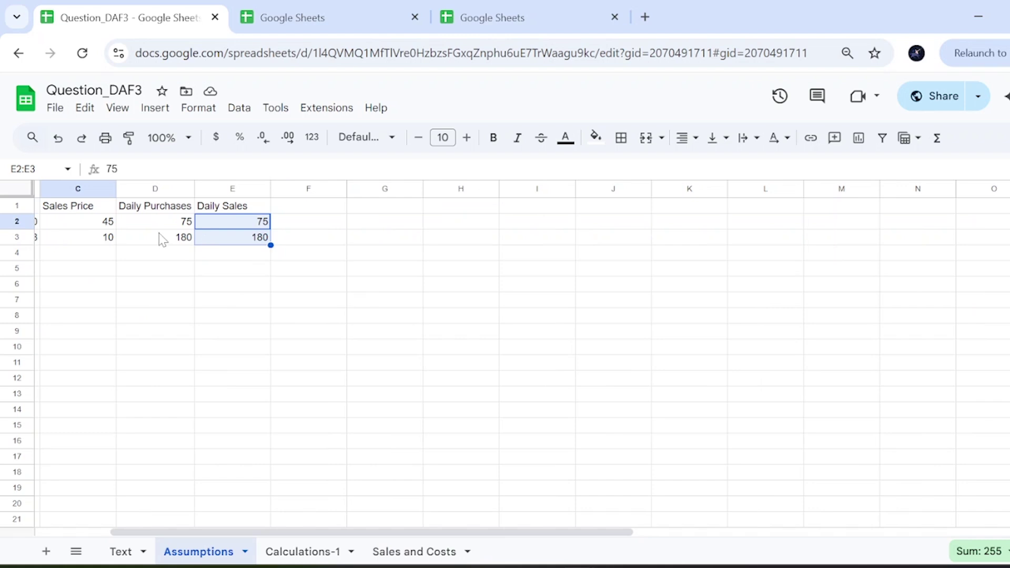
click(97, 226)
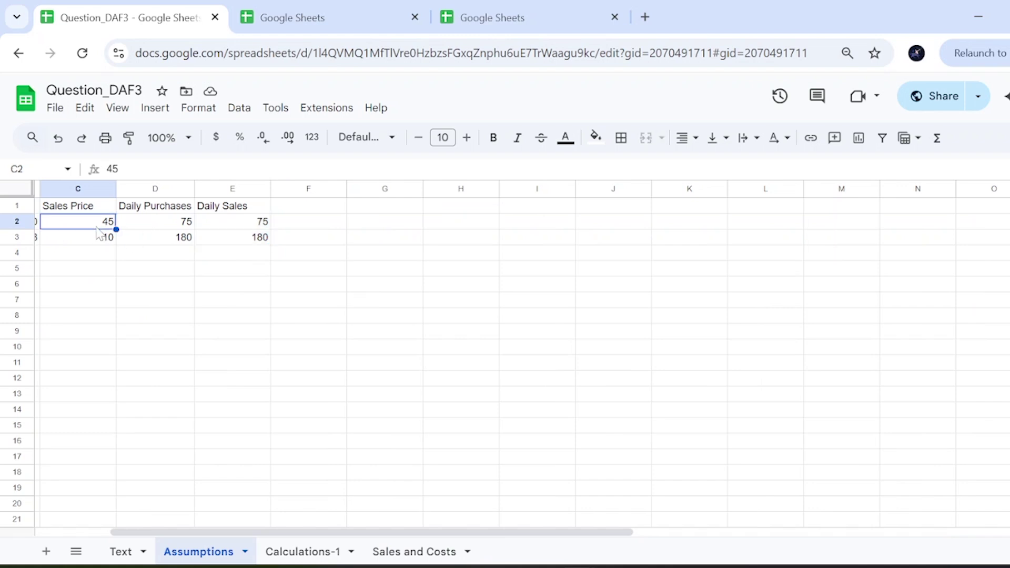
click(97, 237)
drag(316, 530, 203, 526)
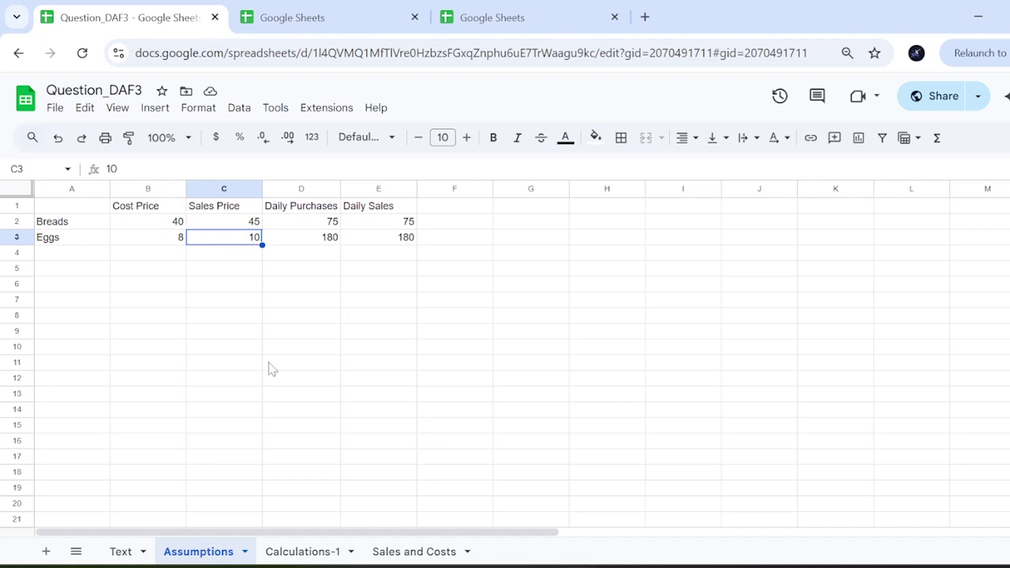
- Unlock the row in the D1 bread formula's price reference on Sales and Costs, giving ='Calculations-1'!B3*Assumptions!$C2
click(438, 553)
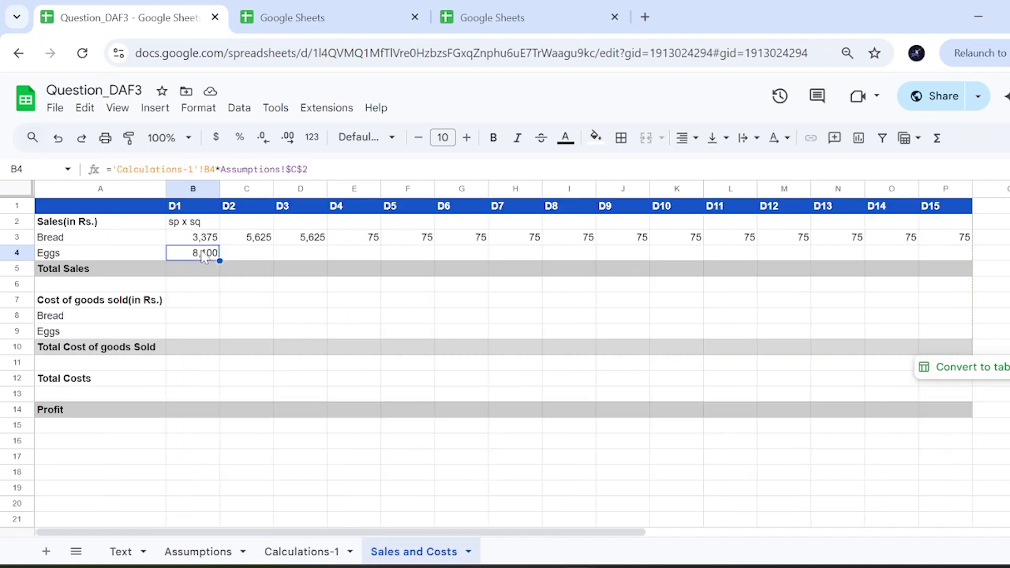
double_click(213, 251)
double_click(210, 235)
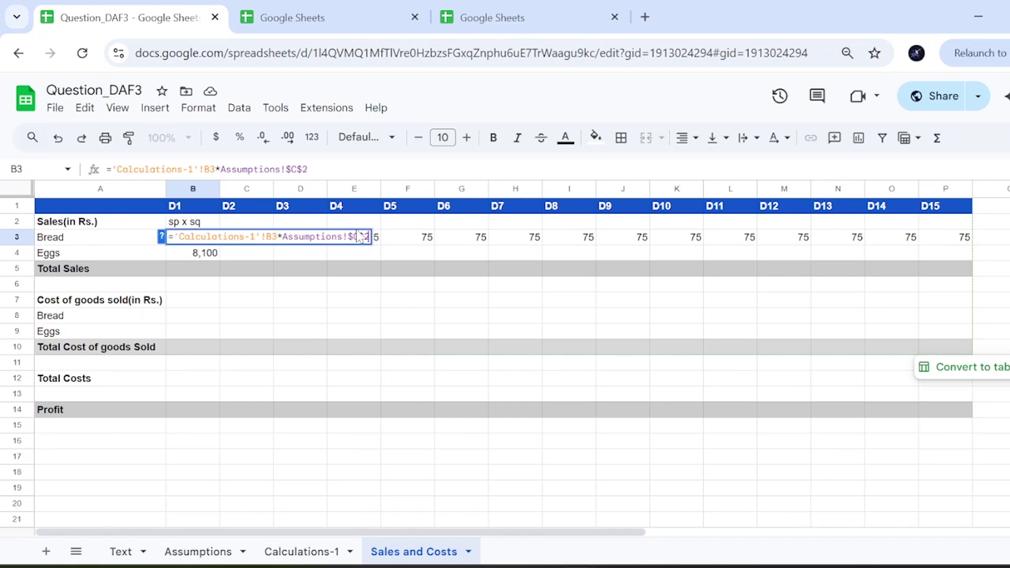
click(365, 238)
key(Return)
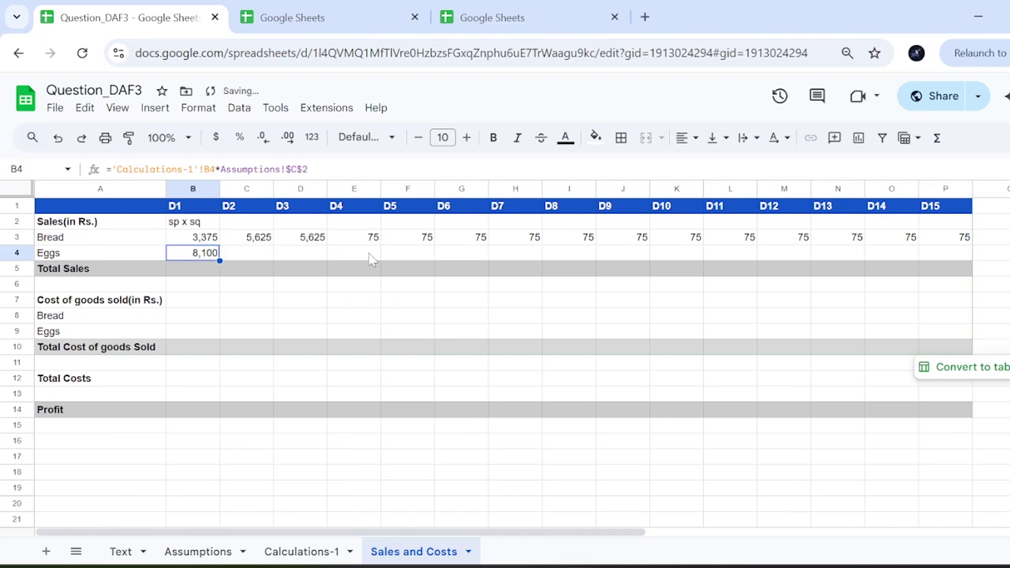
- Fill the D1 bread formula down to Eggs and both rows across through D15, checking the egg formula's sources on Calculations-1 and Assumptions
click(216, 240)
drag(220, 243, 221, 258)
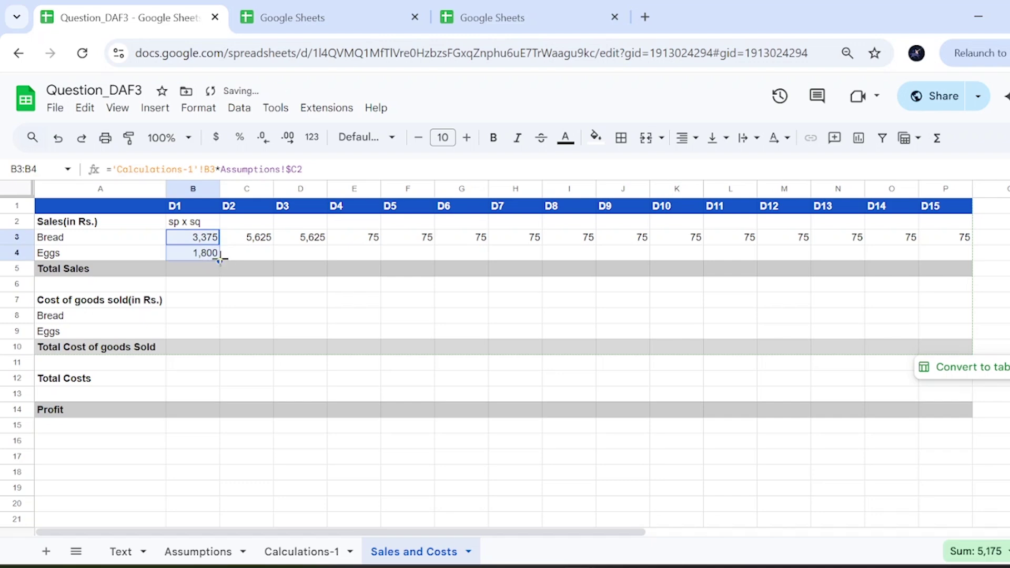
drag(916, 244, 932, 261)
click(213, 255)
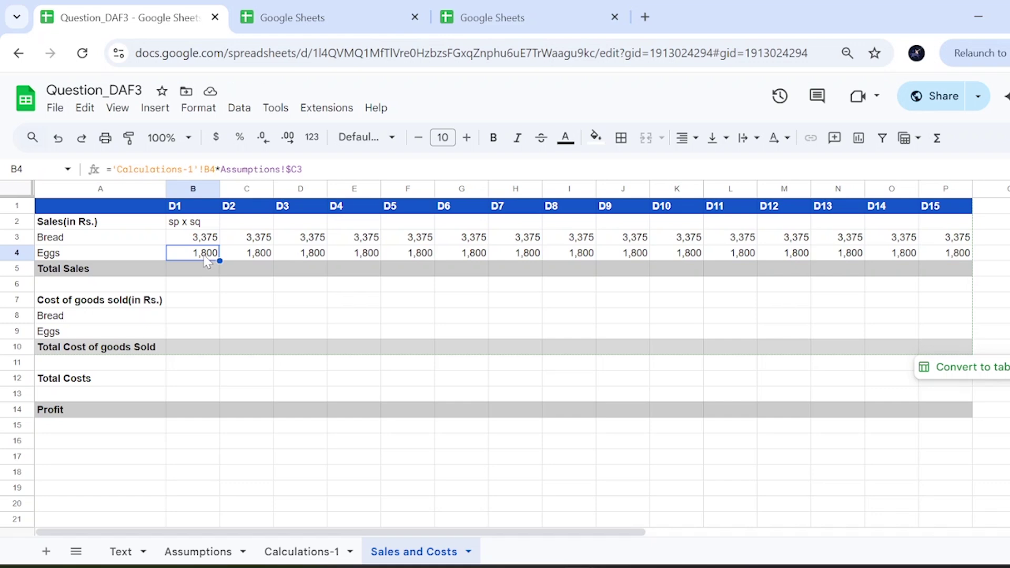
click(315, 551)
click(160, 258)
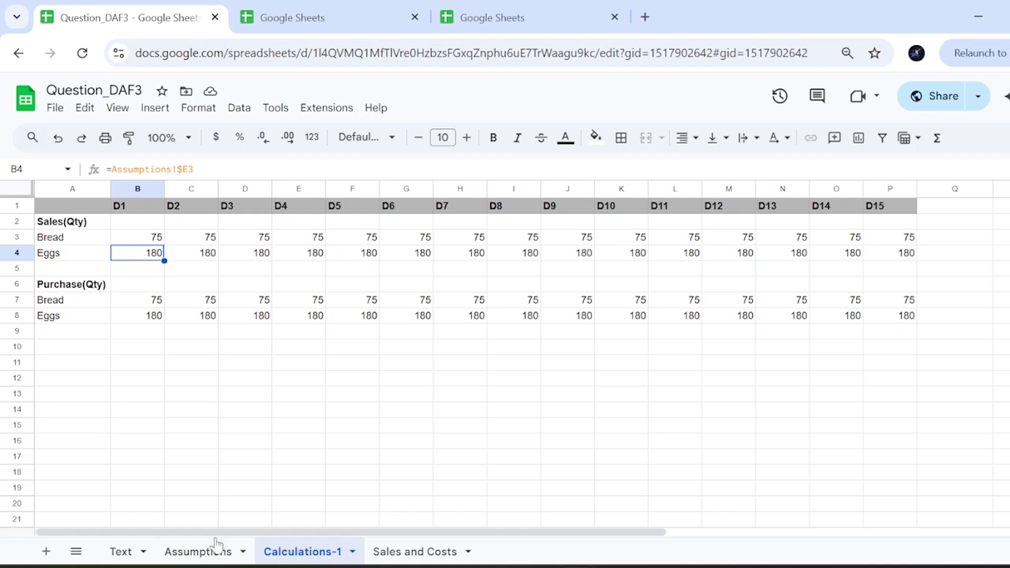
click(200, 550)
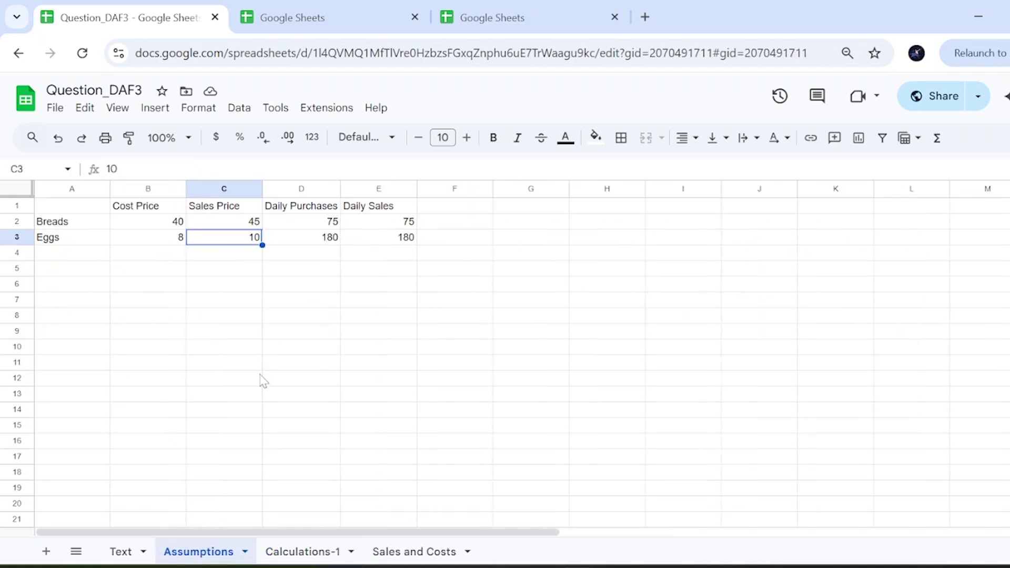
click(408, 552)
- Total the D1 bread and egg sales in B5 with =SUM(B3:B4) and fill the Total Sales row across through D15
click(198, 269)
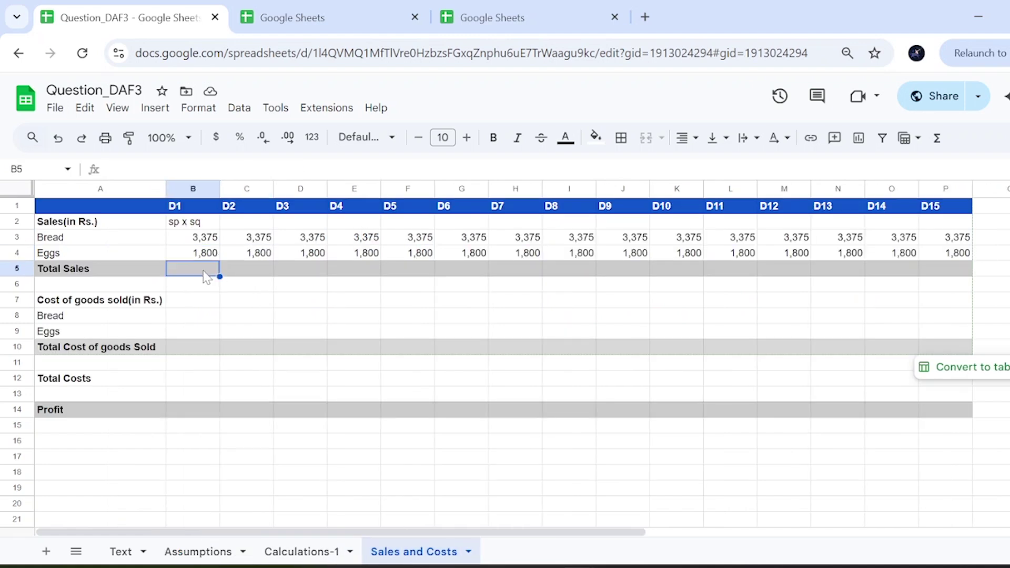
text(=sunm)
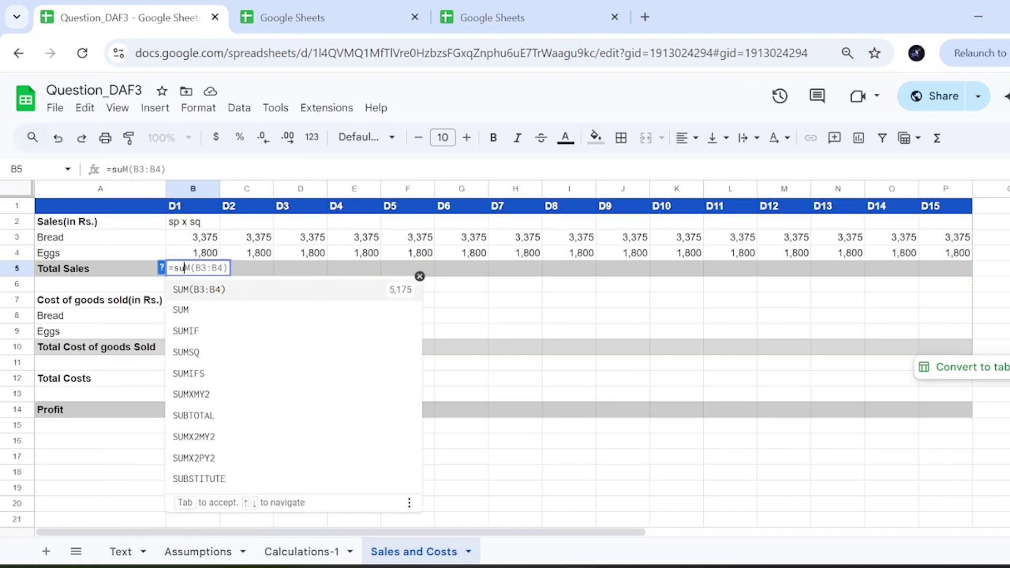
key(BackSpace)
text(m)
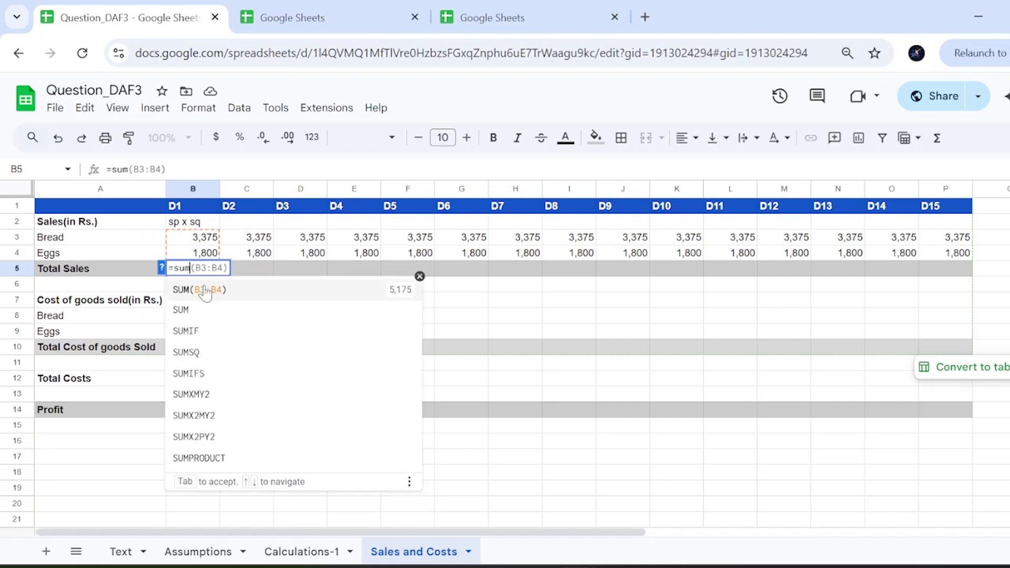
click(207, 289)
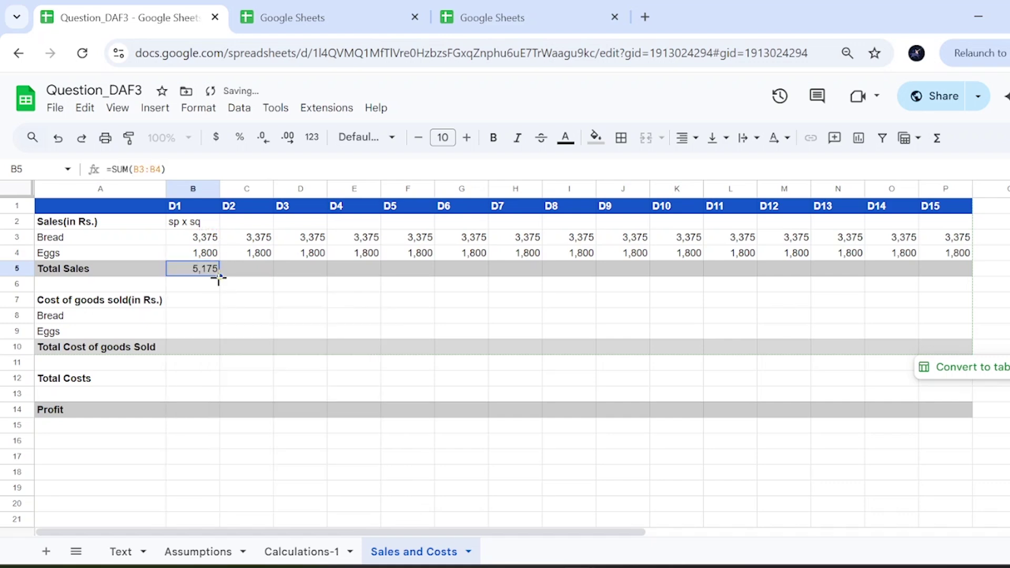
drag(219, 277, 933, 281)
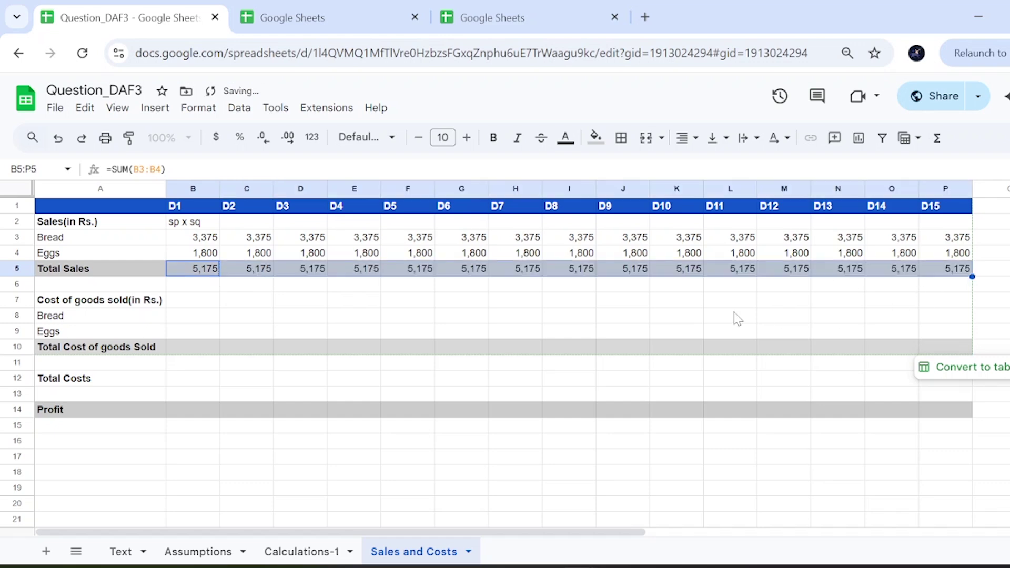
click(200, 300)
click(200, 329)
click(195, 319)
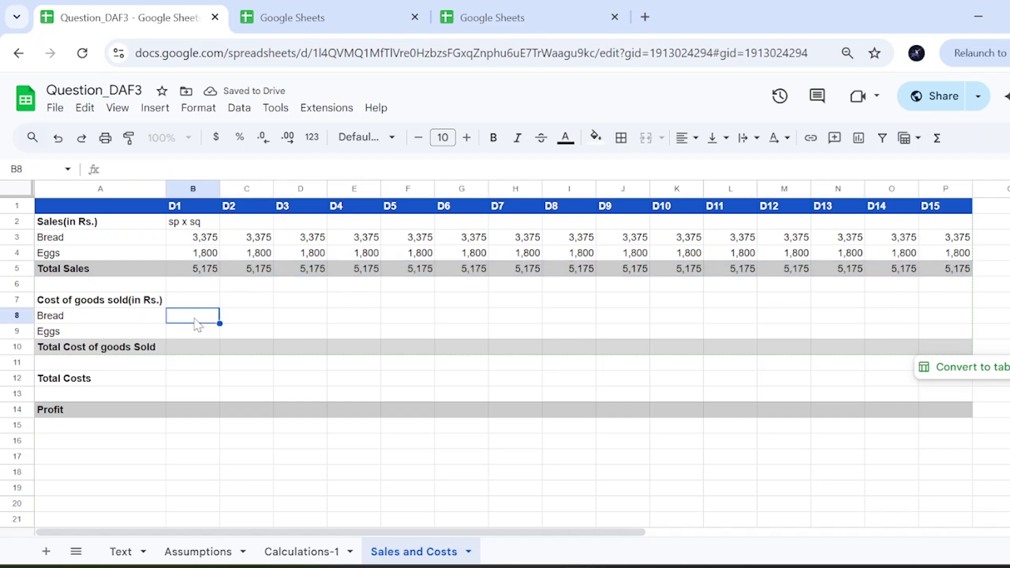
text(=)
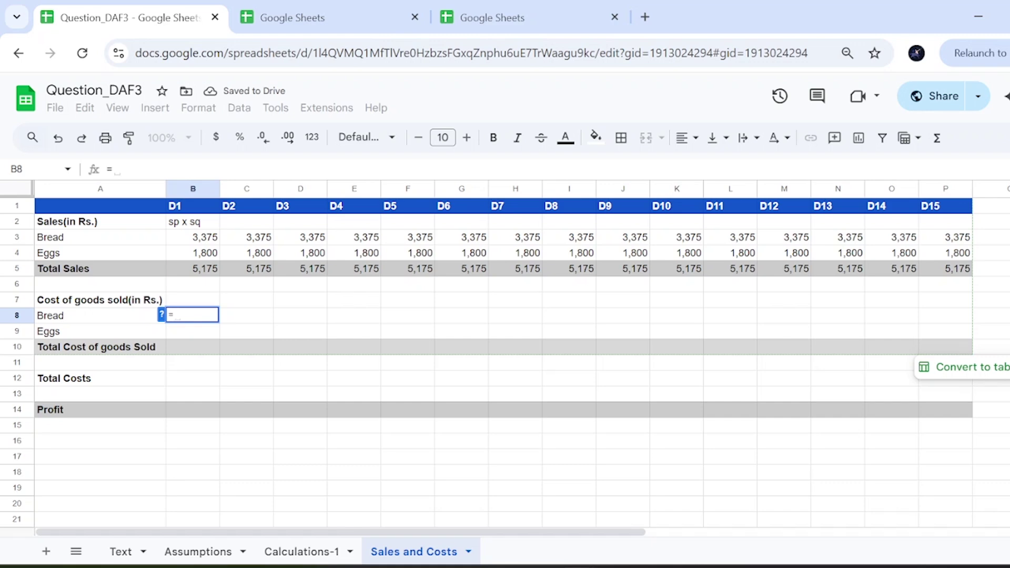
key(BackSpace)
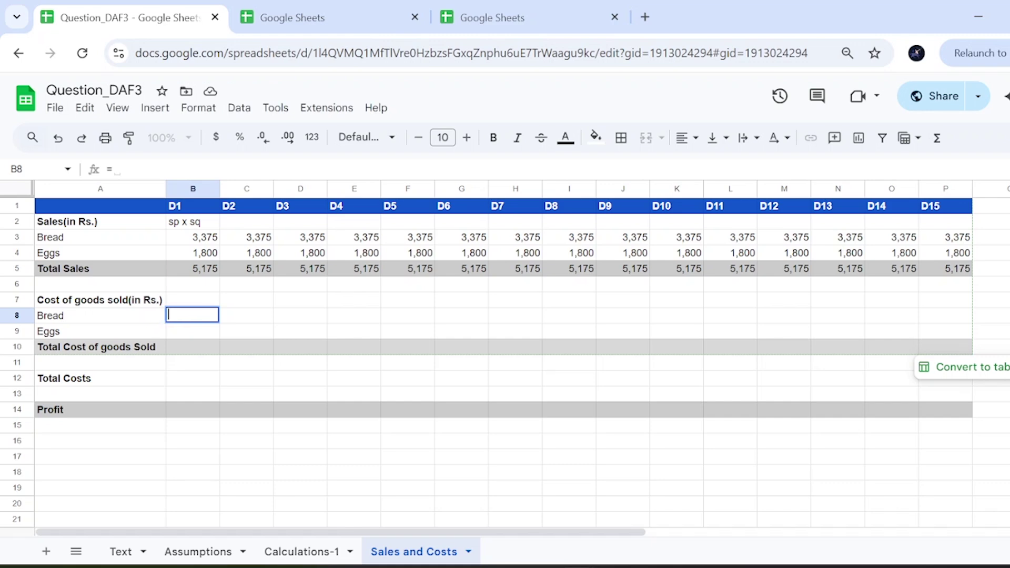
click(181, 346)
- Enter the note "cp x sq" in B7 beside the Cost of goods sold heading
click(191, 305)
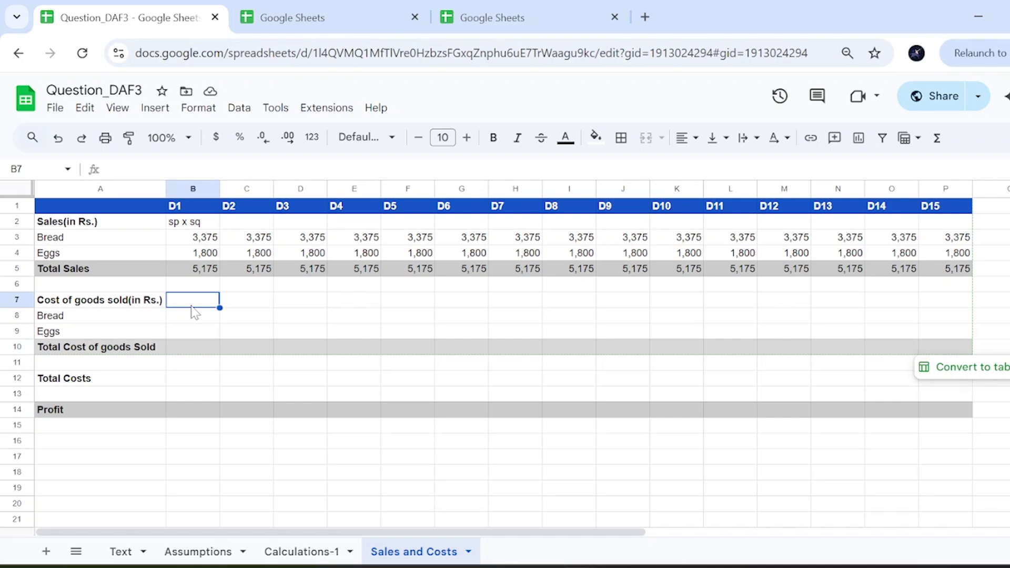
double_click(191, 306)
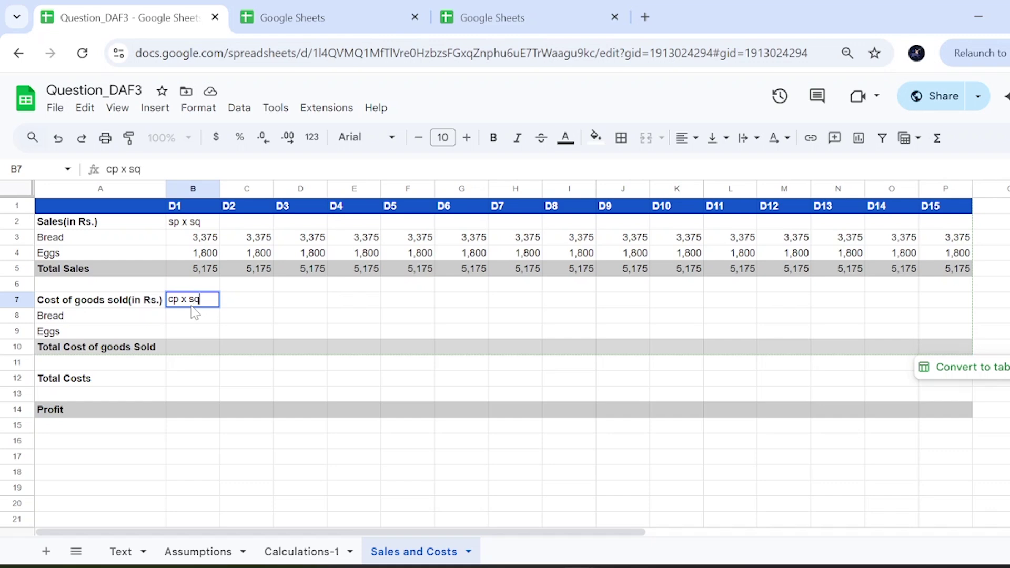
key(Return)
click(193, 304)
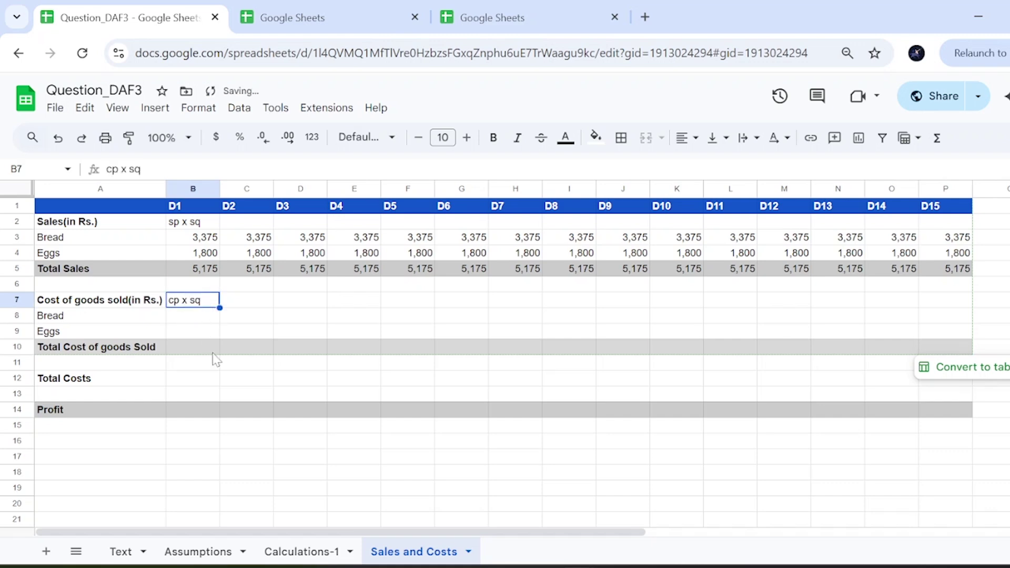
- Compare the bread sales and purchase quantities on Calculations-1, then return to Sales and Costs
click(305, 553)
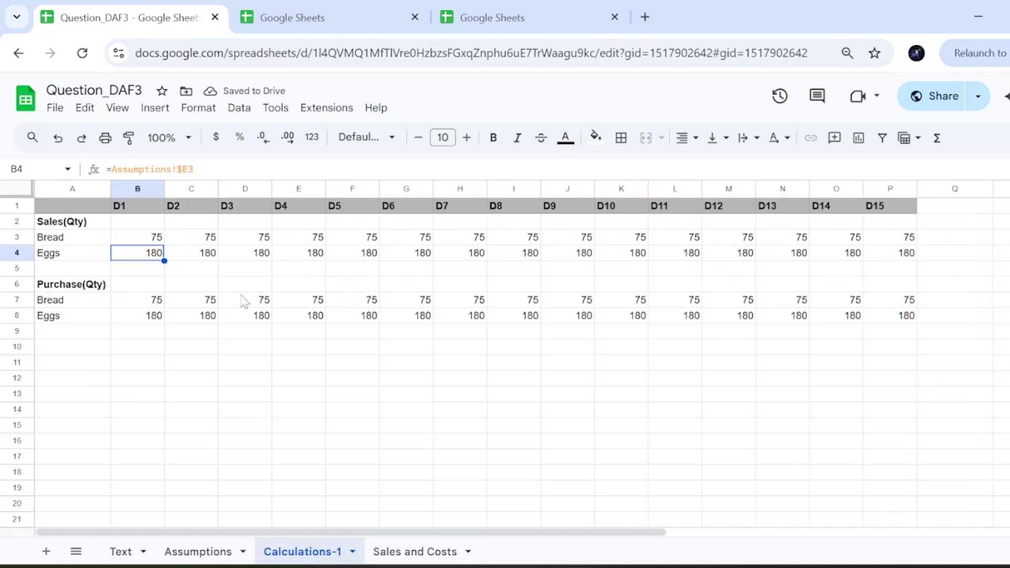
click(158, 303)
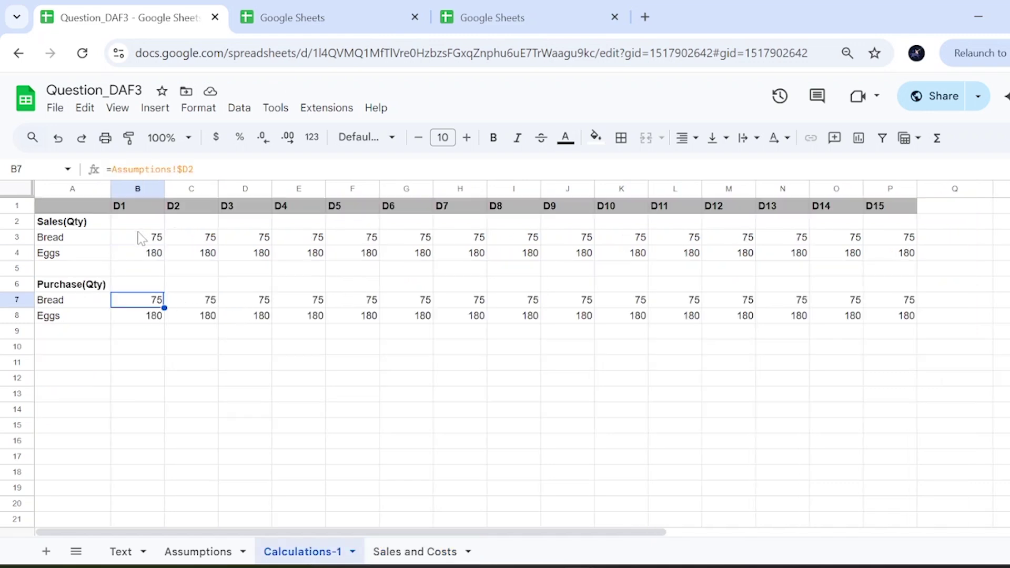
drag(157, 240, 407, 243)
click(394, 551)
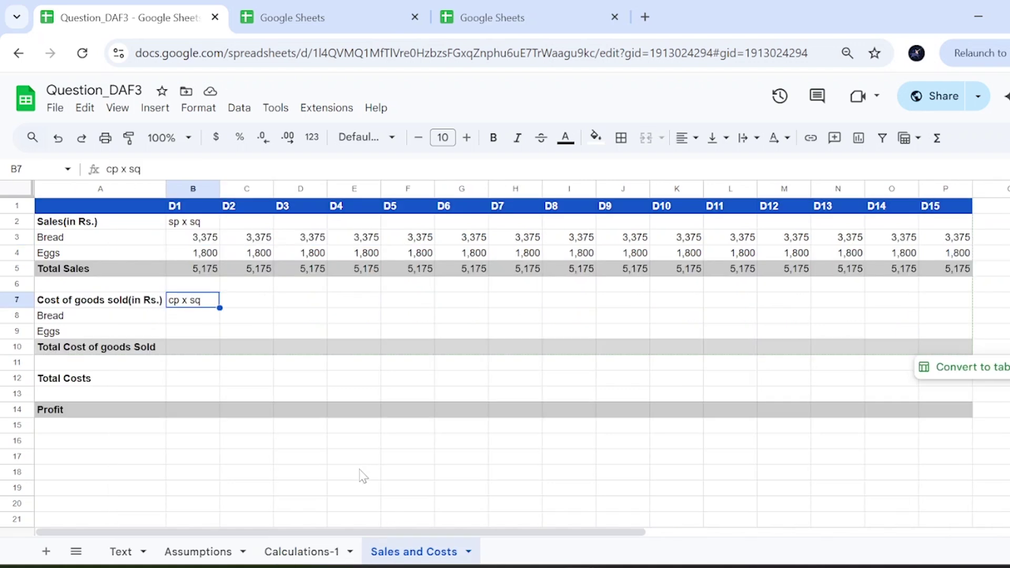
- Check the D1 bread and egg sales quantity formulas on Calculations-1, then return to Sales and Costs
click(272, 550)
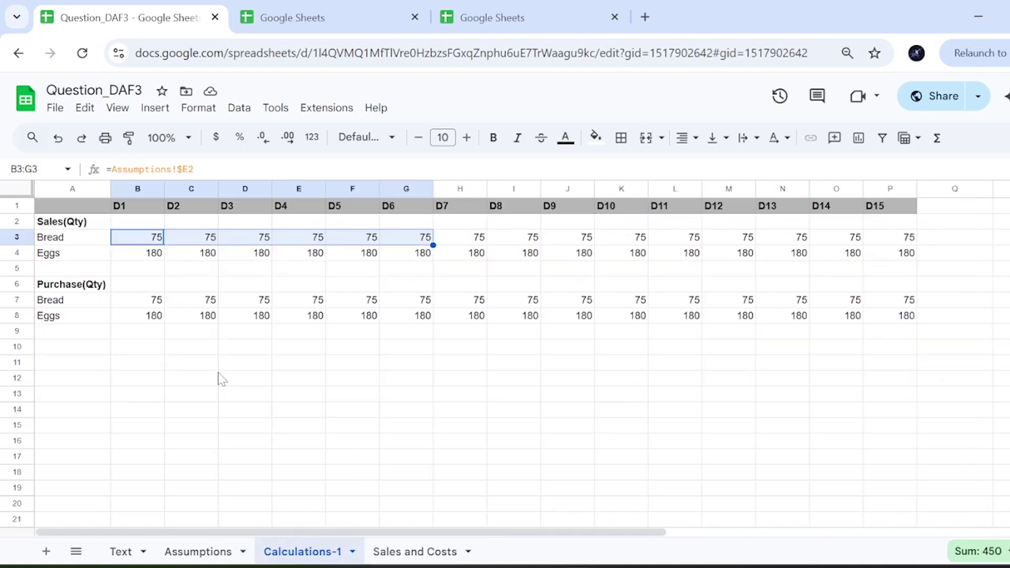
click(161, 256)
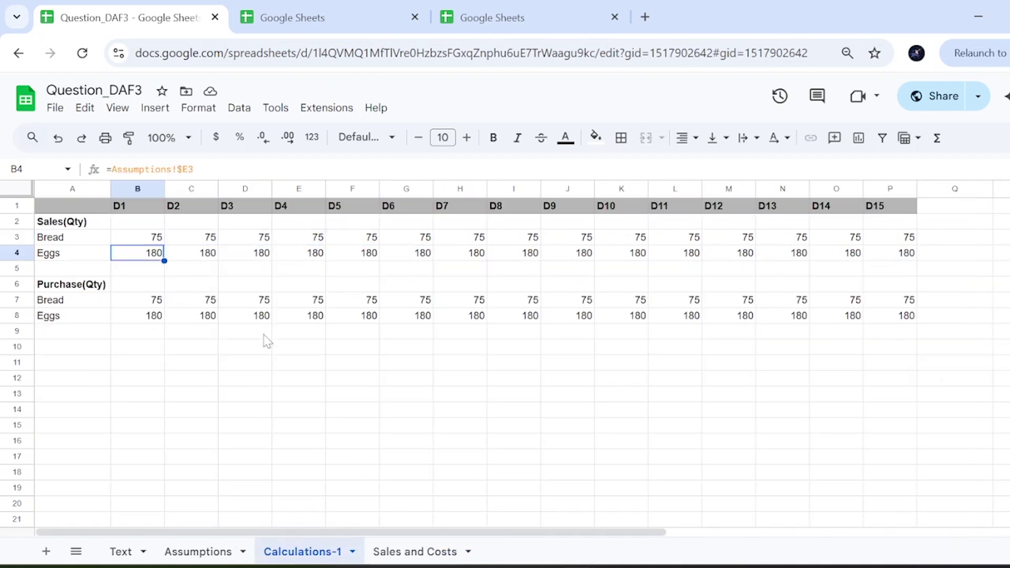
click(158, 241)
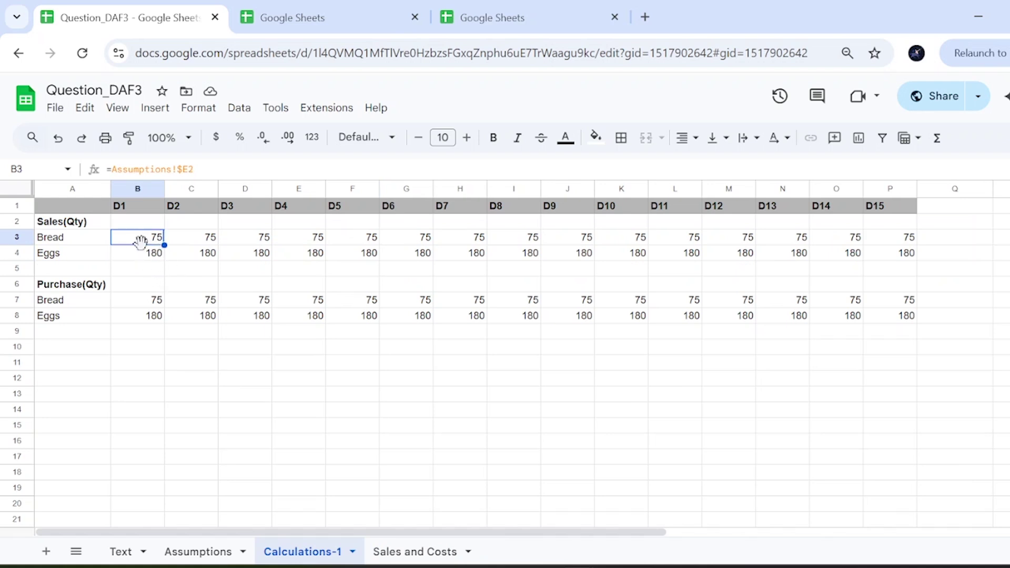
click(410, 551)
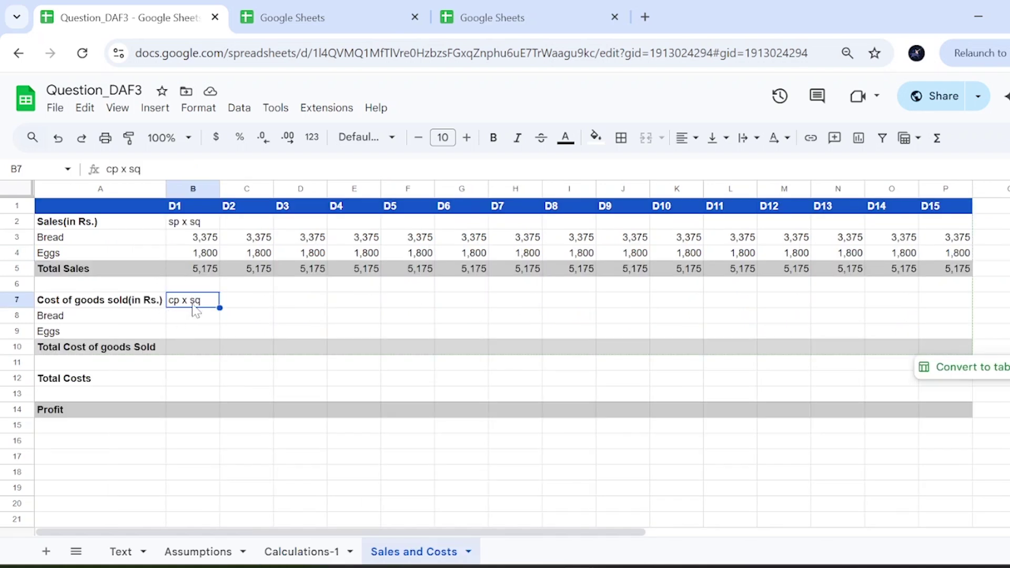
- Link the D1 bread cost in B8 to the bread sales quantity with ='Calculations-1'!B3 and fill it across through D15
click(195, 321)
text(=)
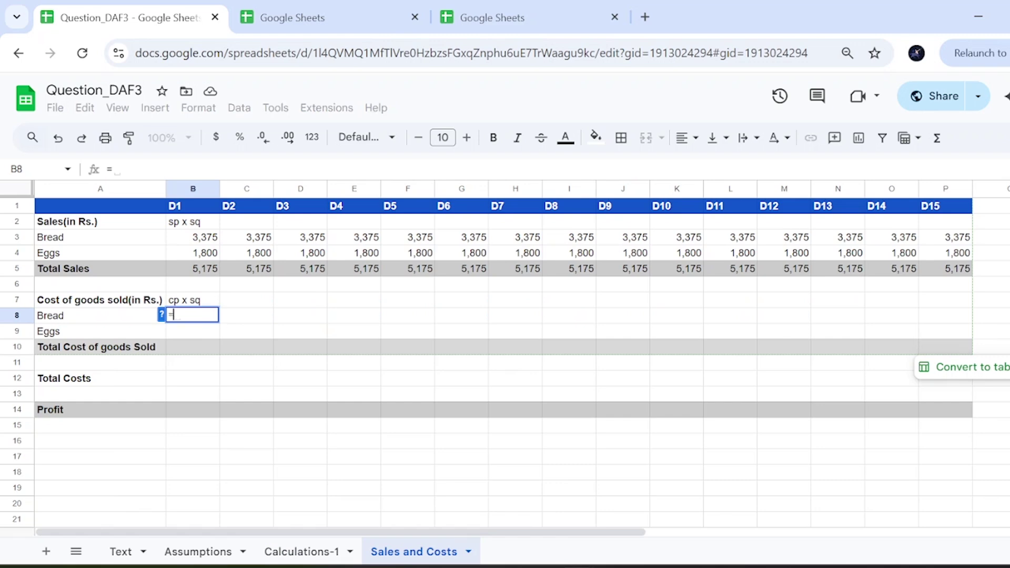
click(294, 550)
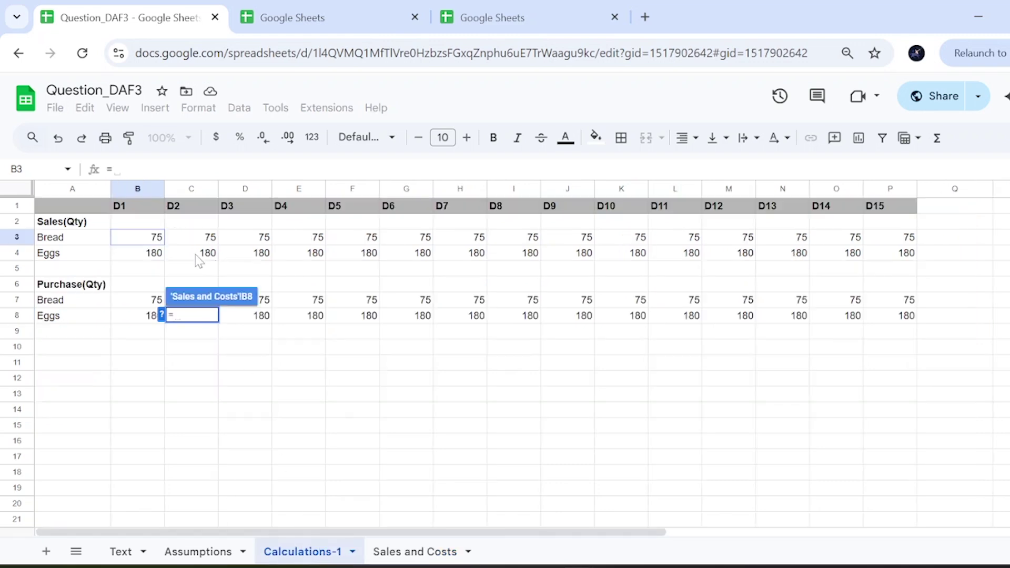
click(152, 240)
key(Return)
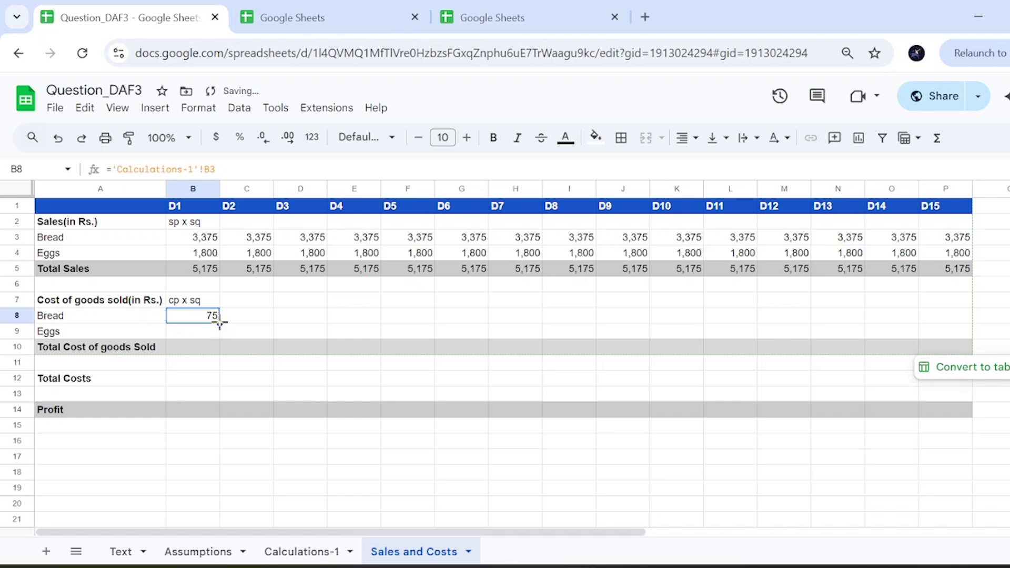
drag(220, 324, 941, 325)
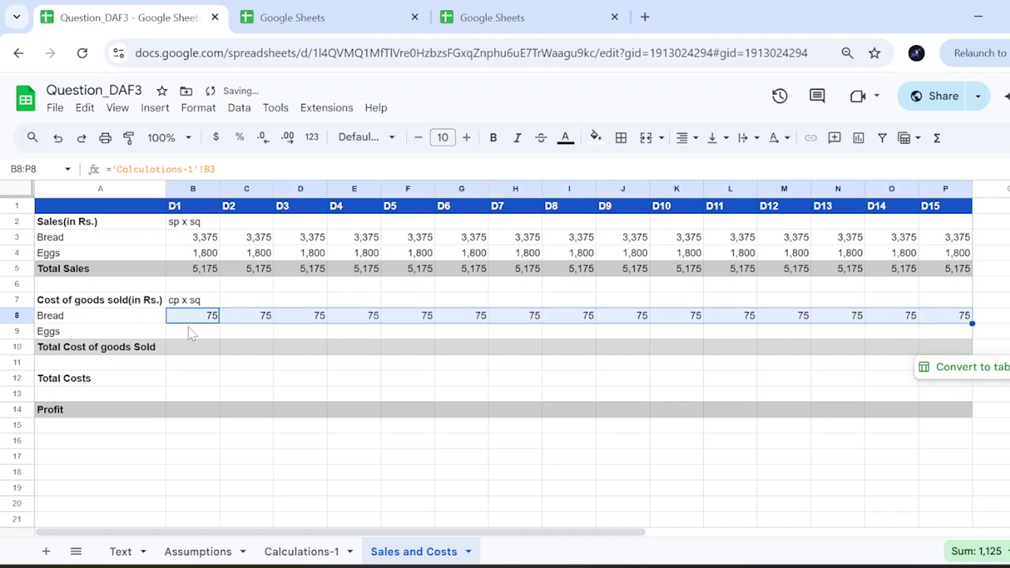
- Extend the B8 bread cost formula to ='Calculations-1'!B3*Assumptions!$B2 and fill it across through D15
double_click(208, 319)
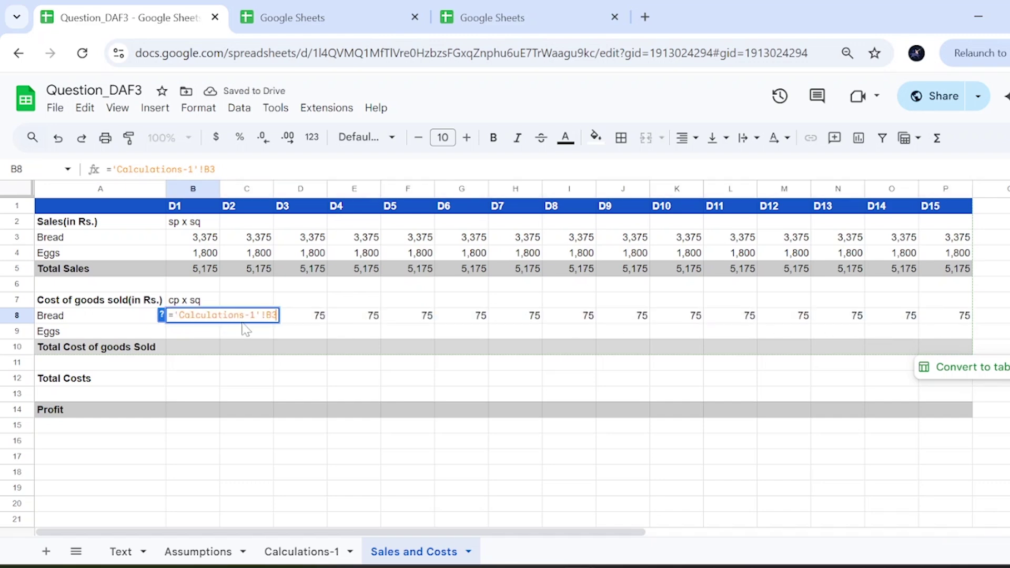
text(*)
click(198, 551)
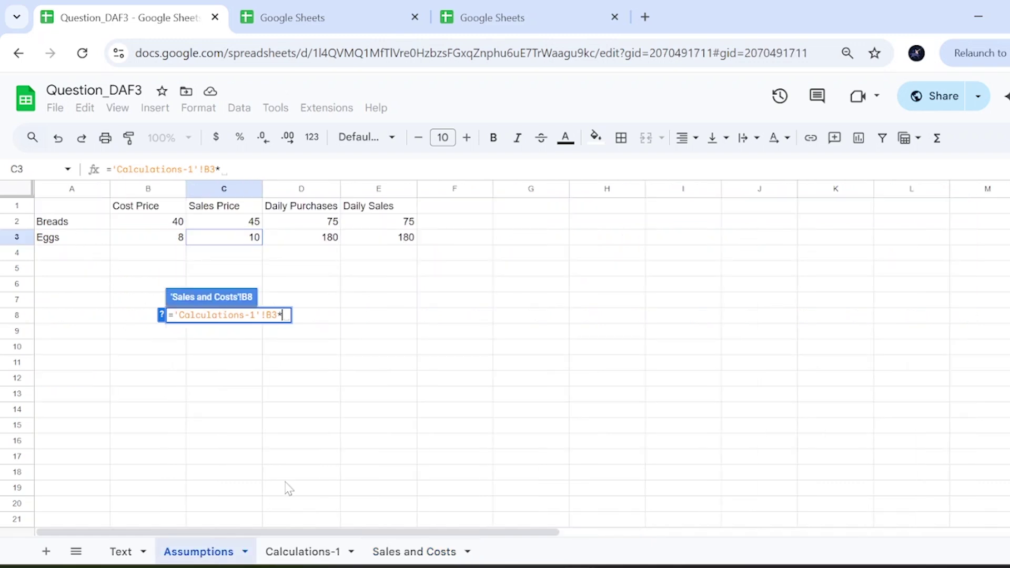
click(175, 226)
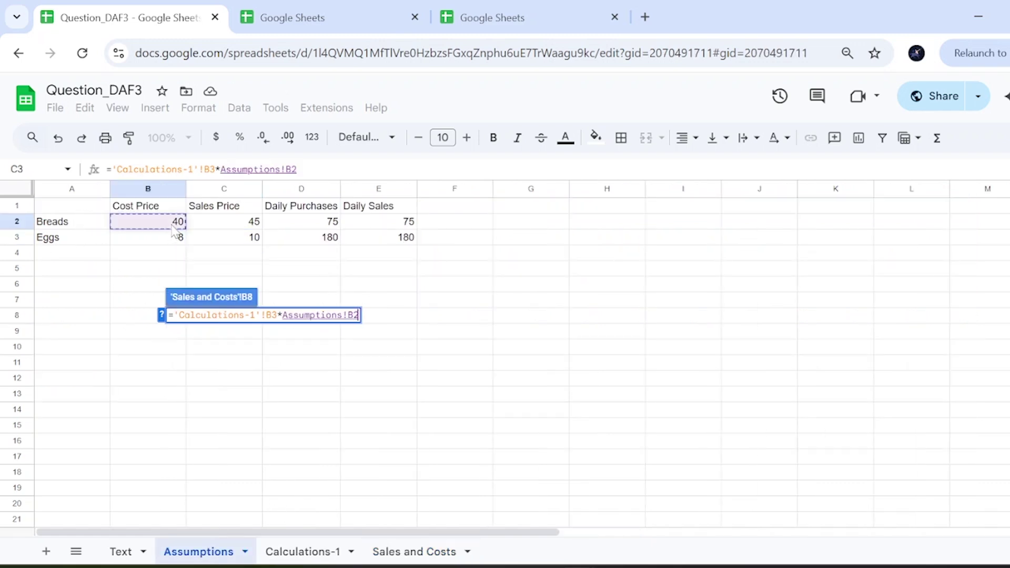
click(347, 316)
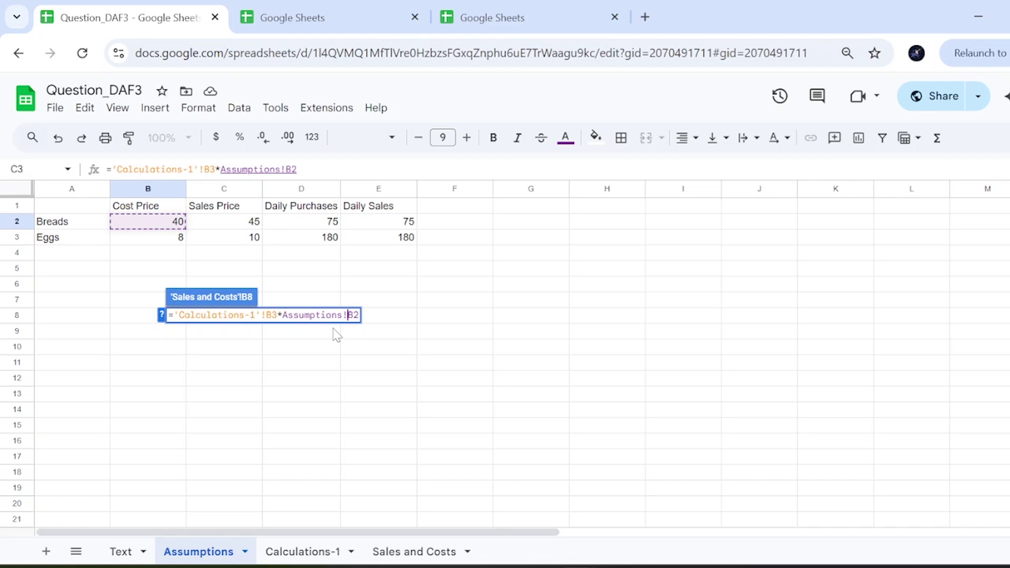
text($)
key(Return)
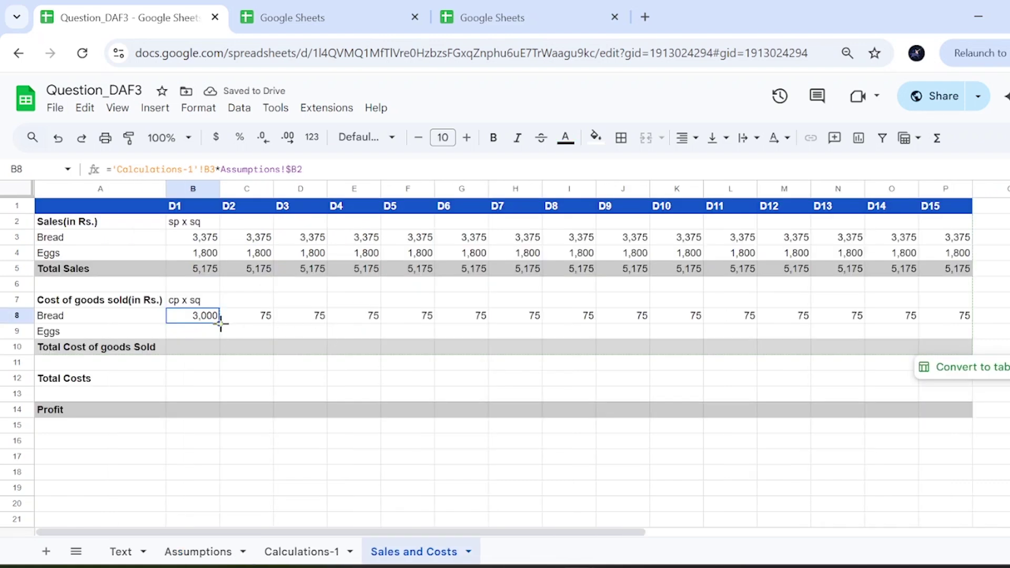
drag(220, 323, 941, 320)
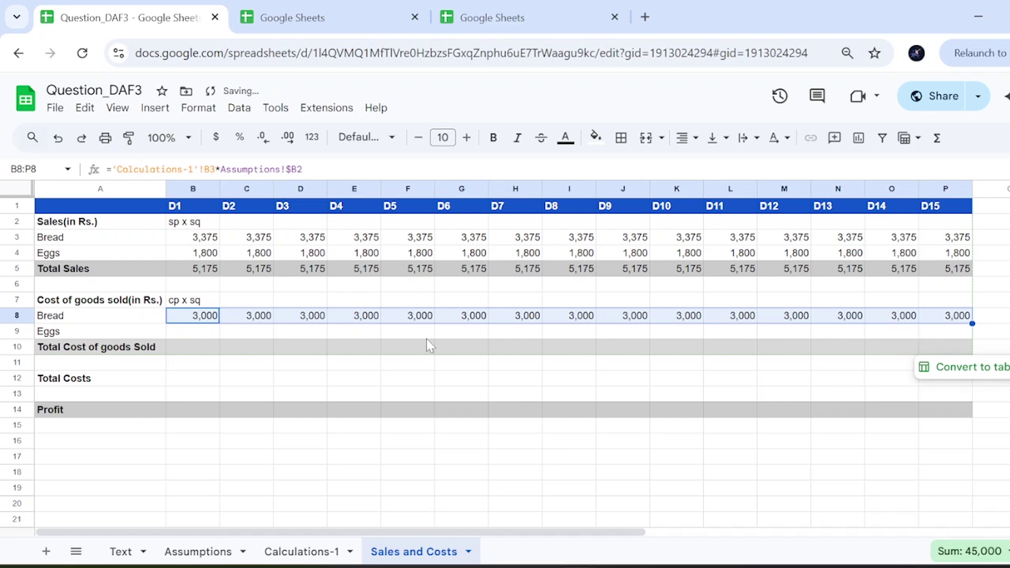
- Fill the D1 bread cost formula down to Eggs and across both rows through D15, checking the D4 bread formula
click(205, 319)
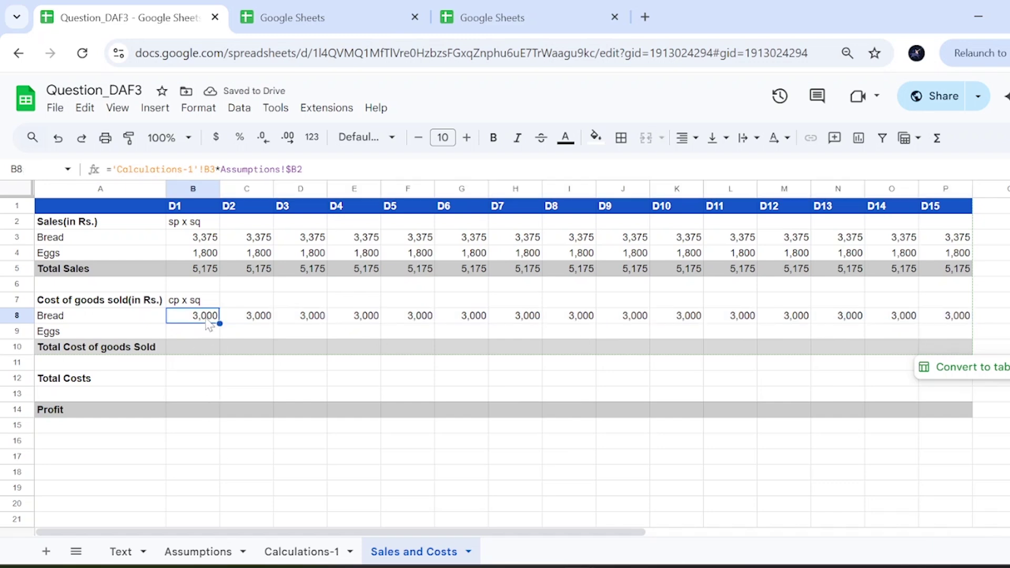
drag(219, 323, 941, 336)
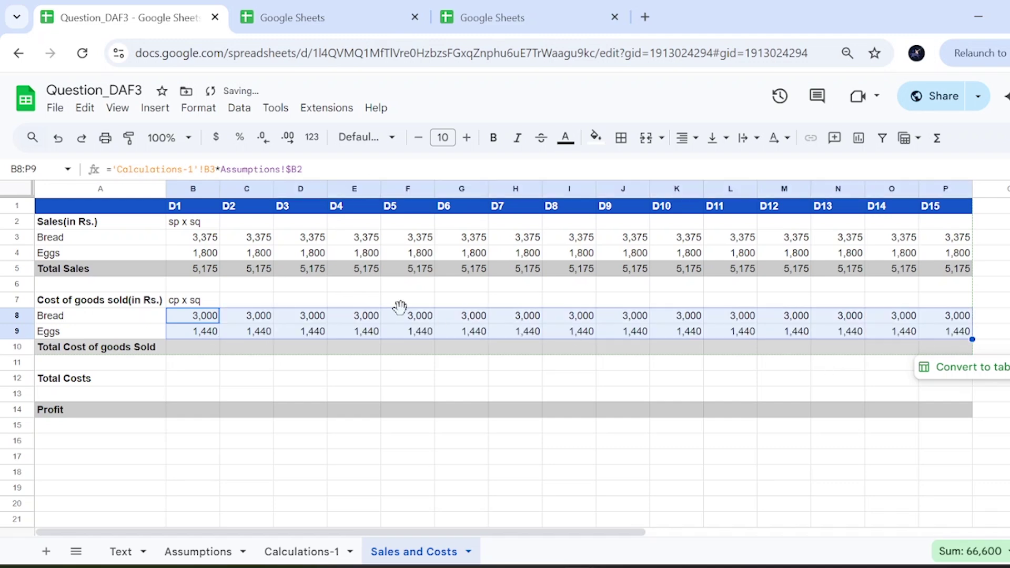
click(370, 316)
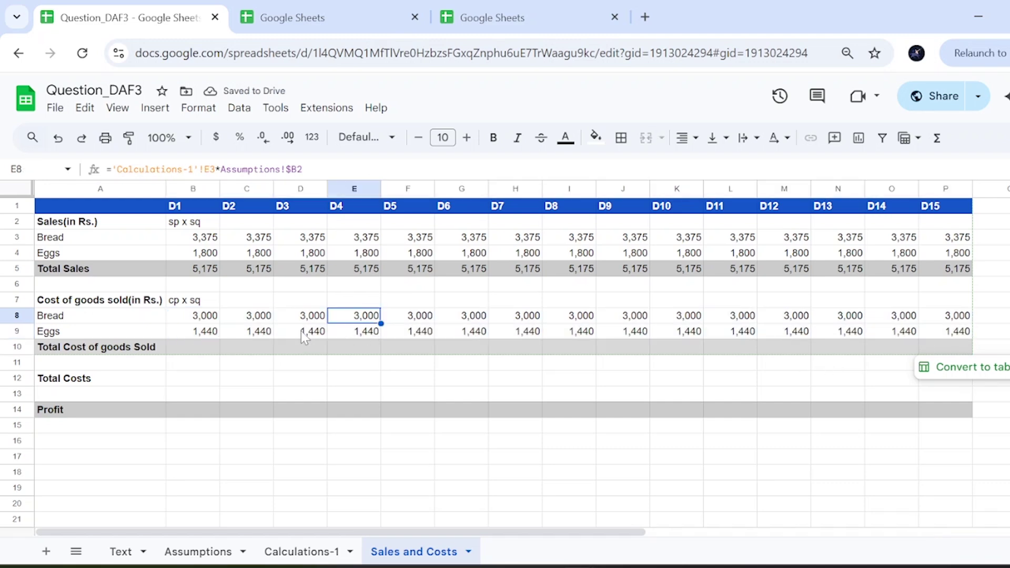
drag(194, 318, 946, 336)
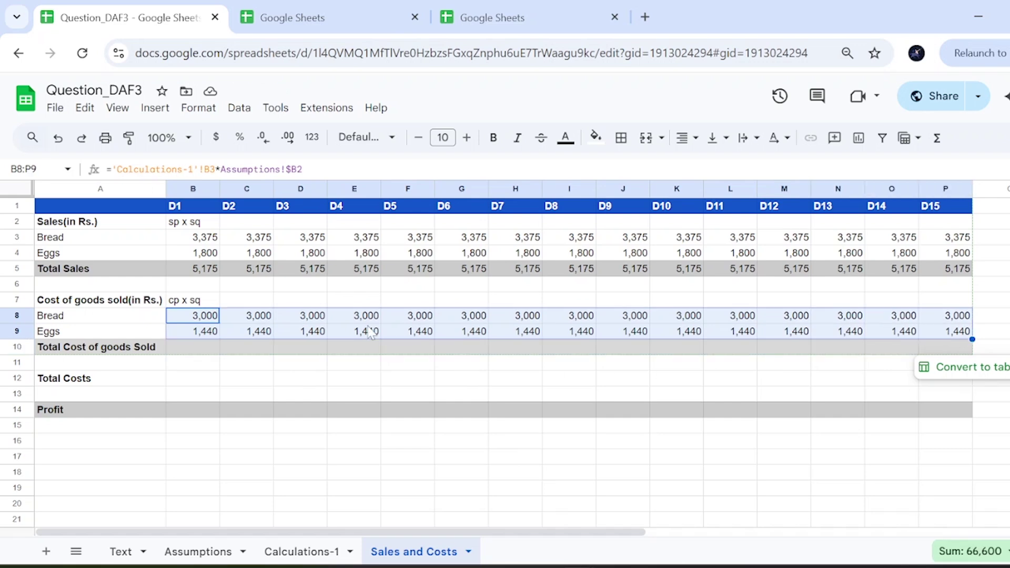
- Total the D1 bread and egg costs in B10 with =SUM(B8:B9), checking the two source formulas
click(195, 347)
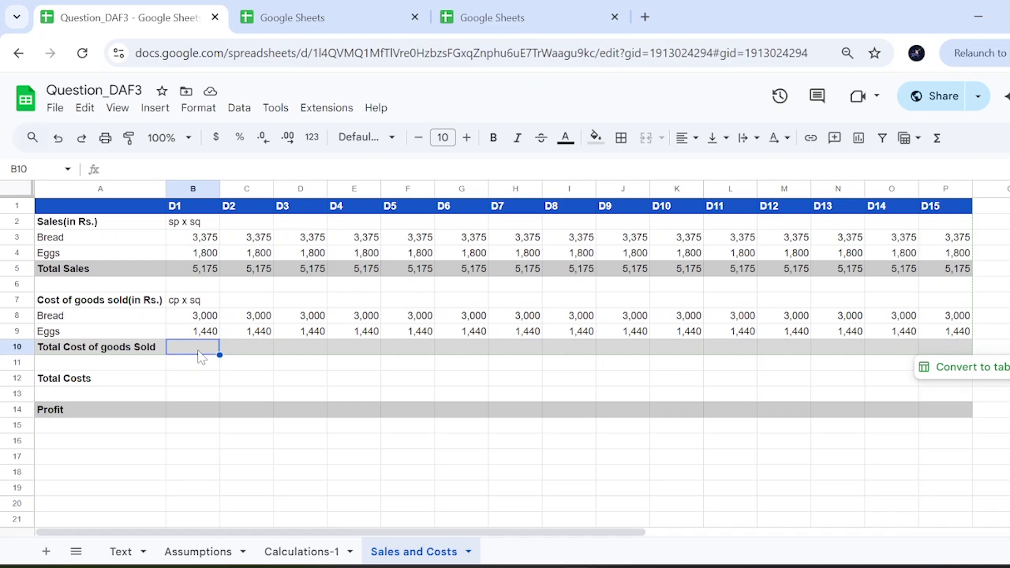
click(209, 318)
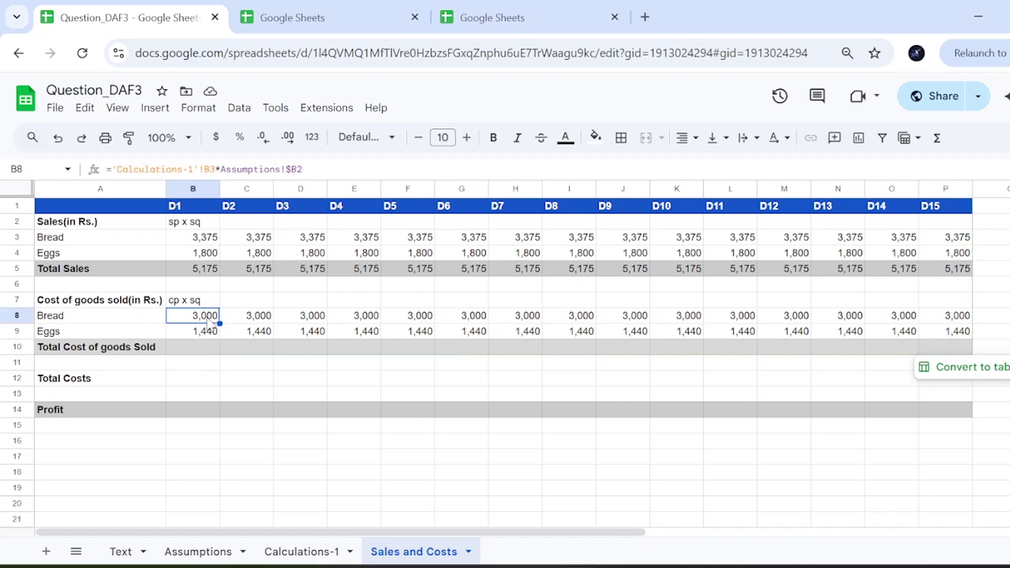
click(208, 336)
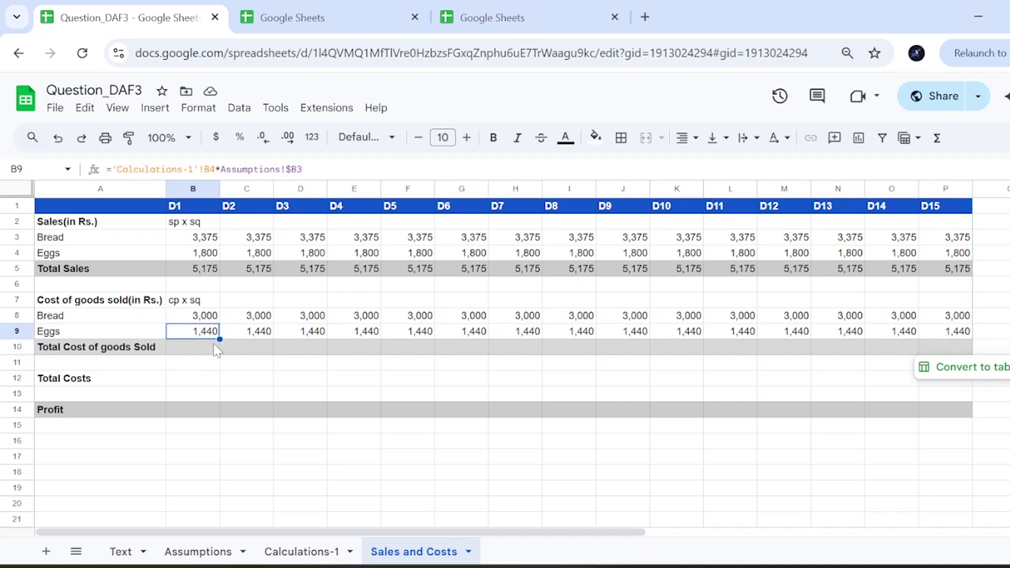
click(214, 350)
text(=)
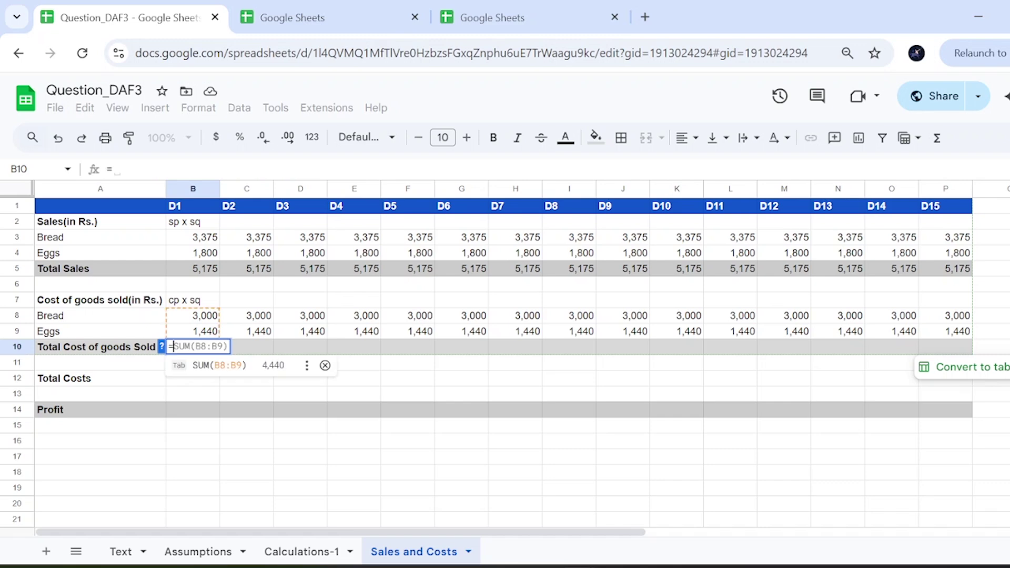
text(sum)
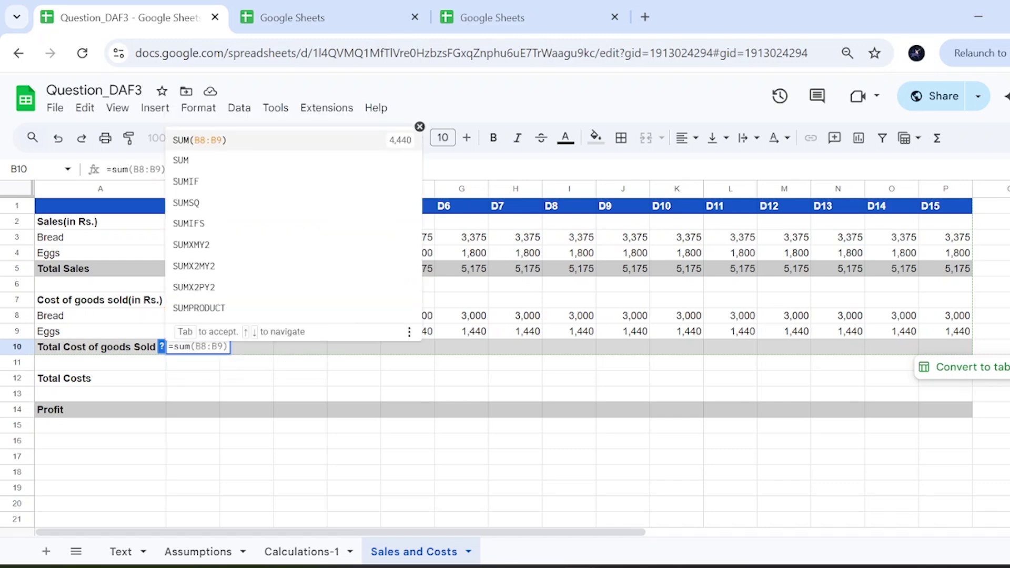
click(206, 144)
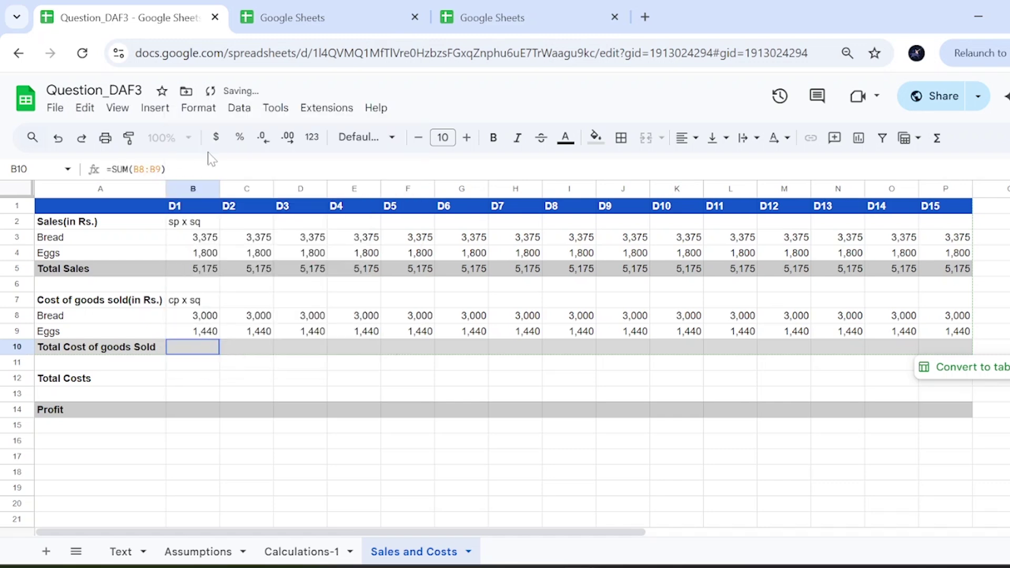
drag(207, 316, 209, 331)
click(213, 348)
- Undo the accidental table conversion and fill the Total Cost of goods Sold formula across through D15
click(950, 366)
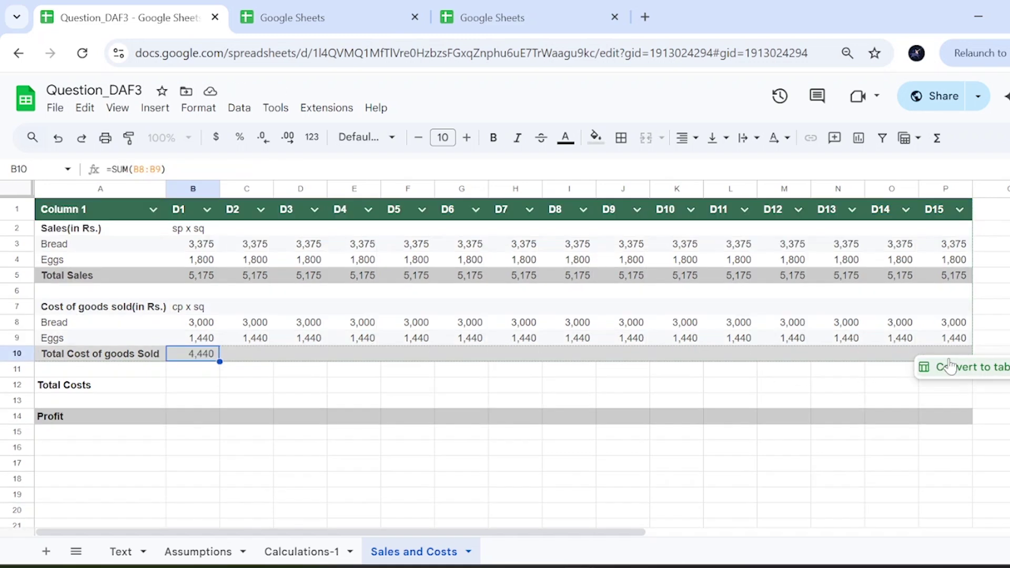
key(ctrl+z)
drag(940, 363, 942, 363)
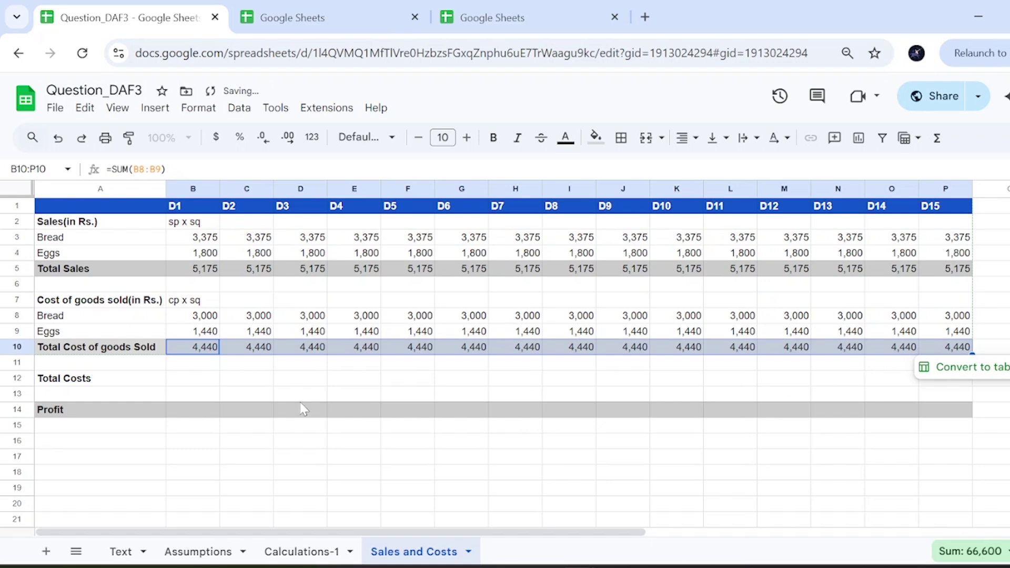
- Set the D1 Total Costs in B12 to =B10 and fill the row across through D15
click(188, 382)
text(=)
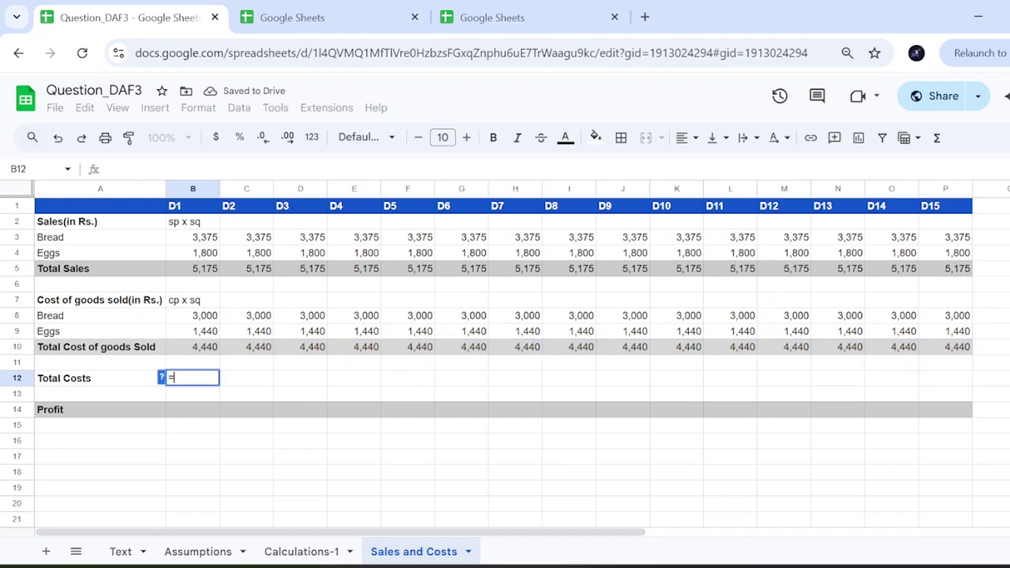
click(208, 352)
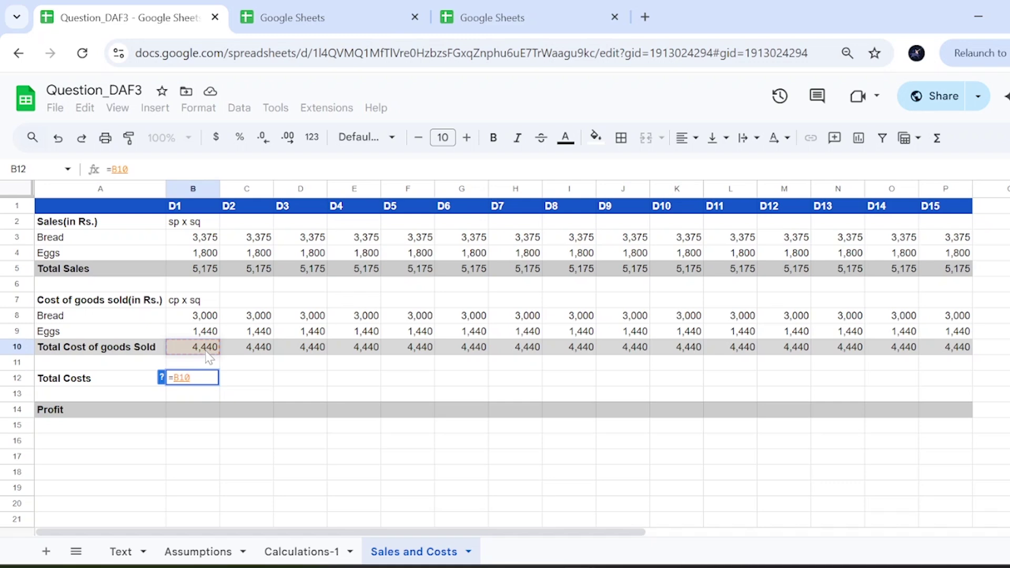
key(Return)
click(213, 381)
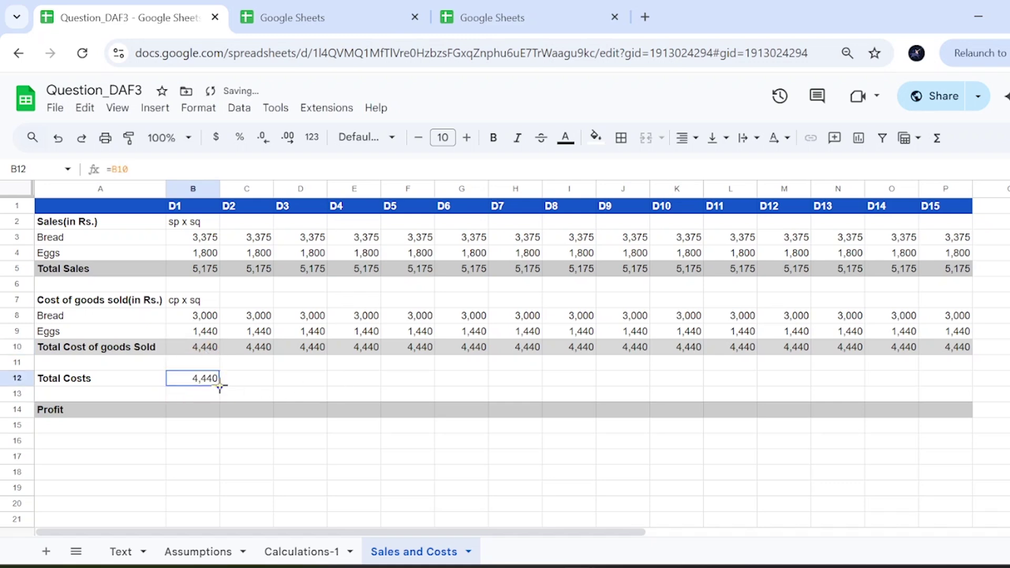
drag(219, 386, 949, 395)
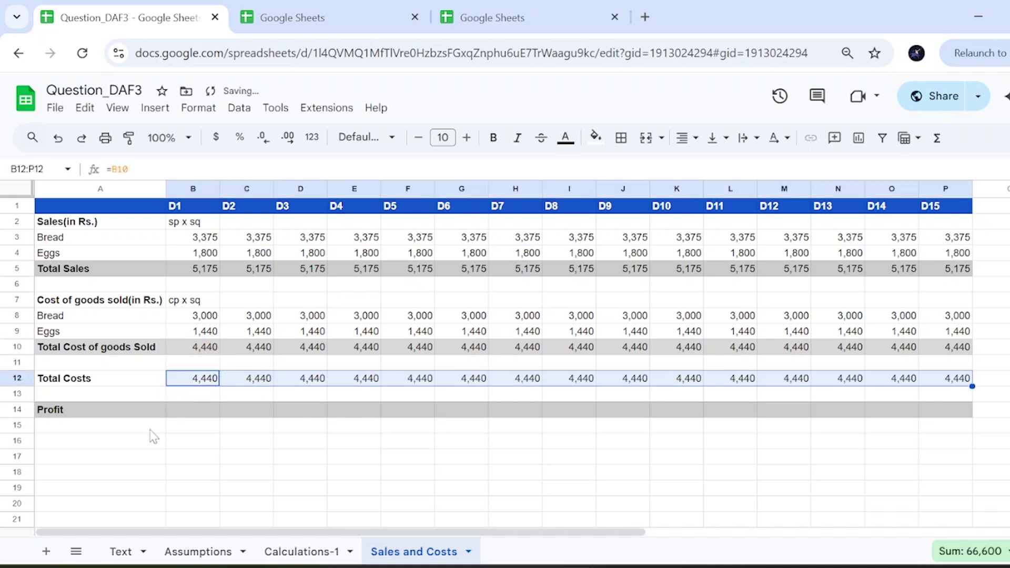
- Calculate the D1 profit in B14 with =B5-B12 and fill the Profit row across through D15
click(199, 412)
text(=)
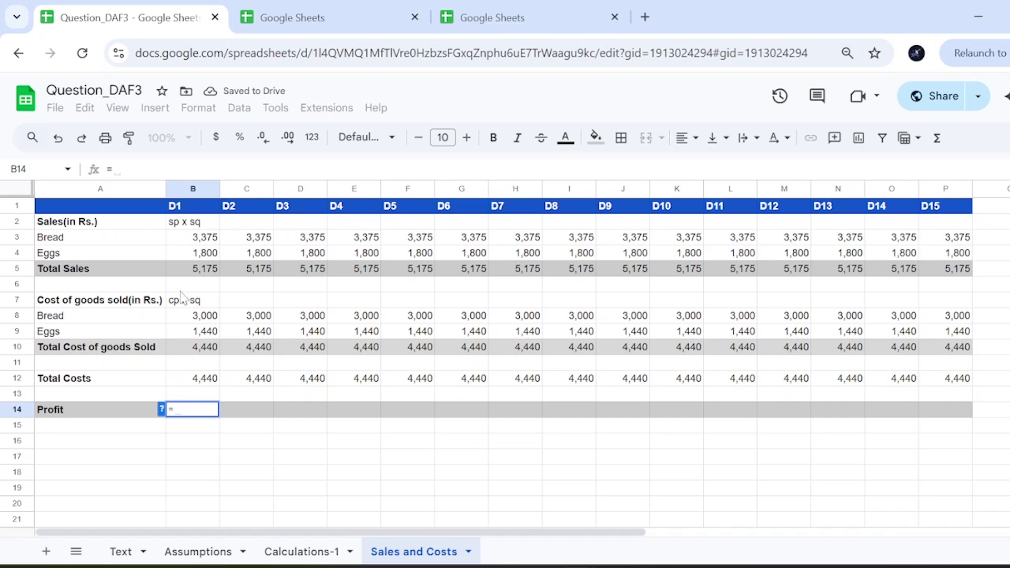
click(207, 273)
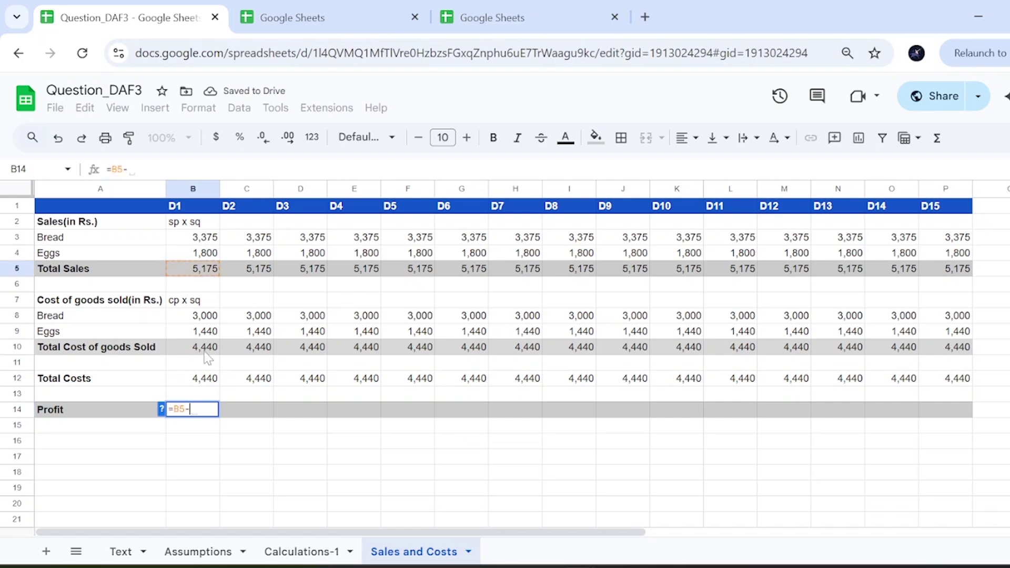
click(200, 386)
key(Return)
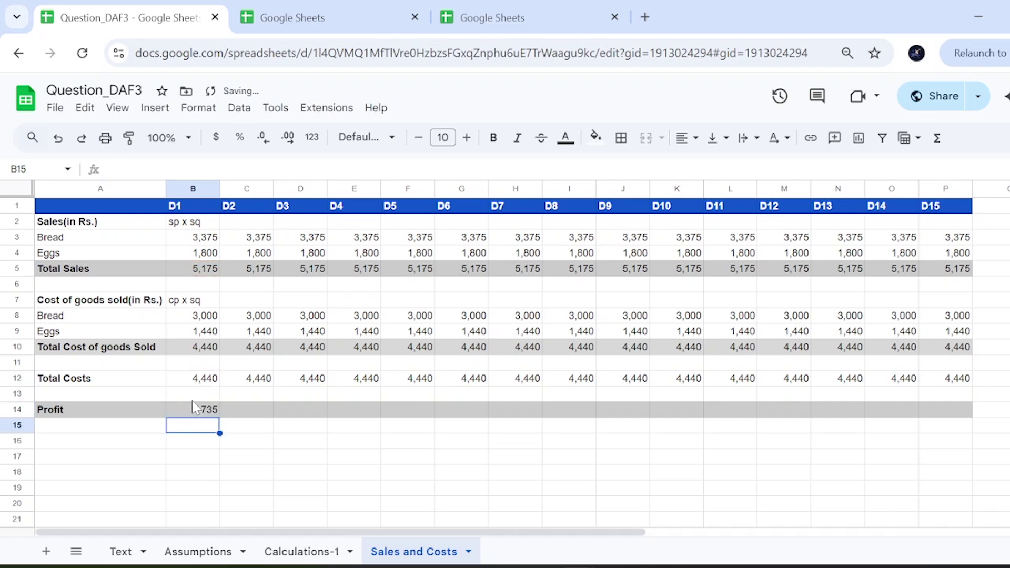
click(215, 415)
drag(220, 418, 947, 420)
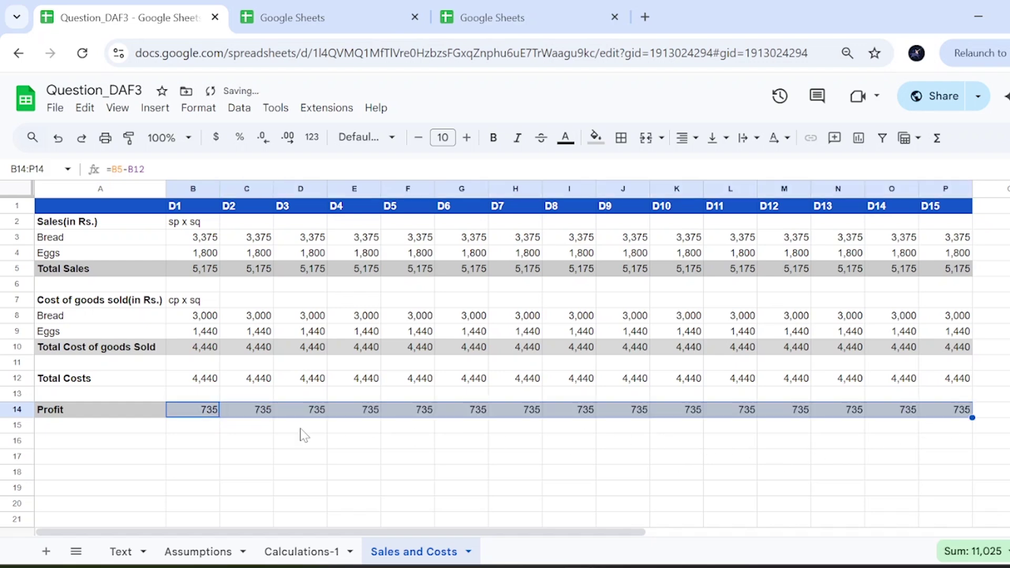
- Check the profit formulas across several days and the D2 egg cost formula
click(247, 429)
click(194, 412)
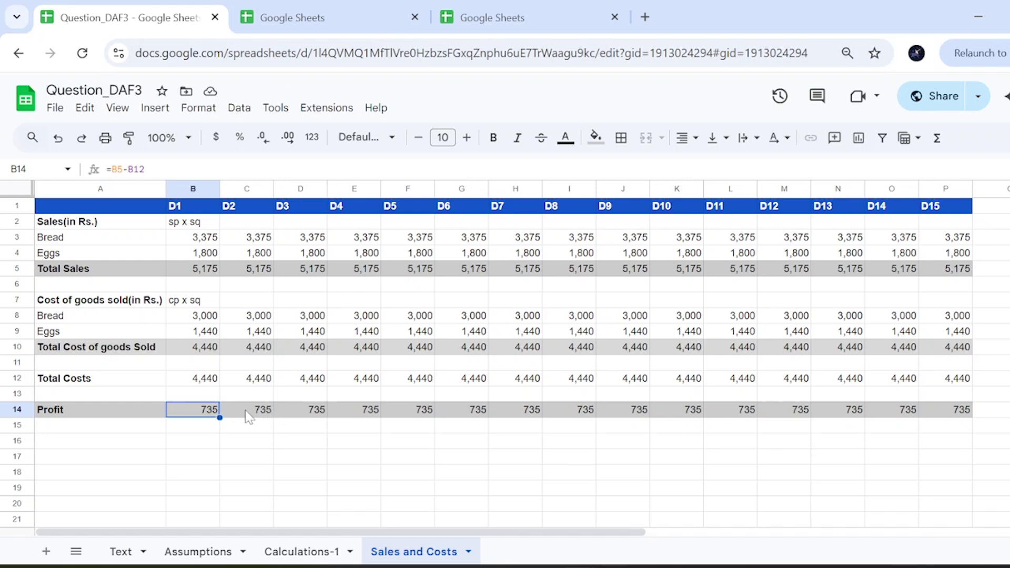
click(268, 409)
click(521, 415)
click(741, 413)
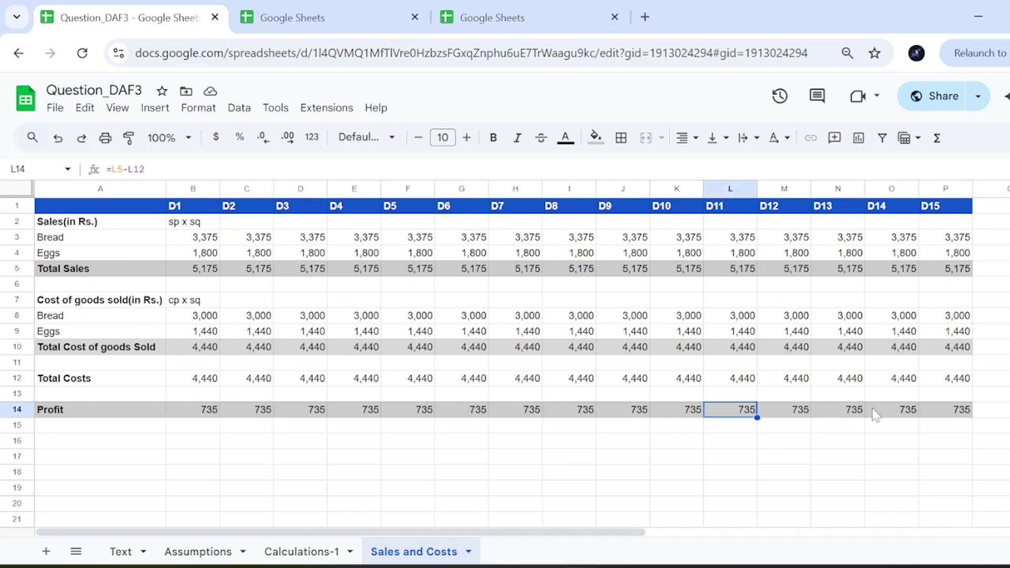
click(876, 414)
click(924, 413)
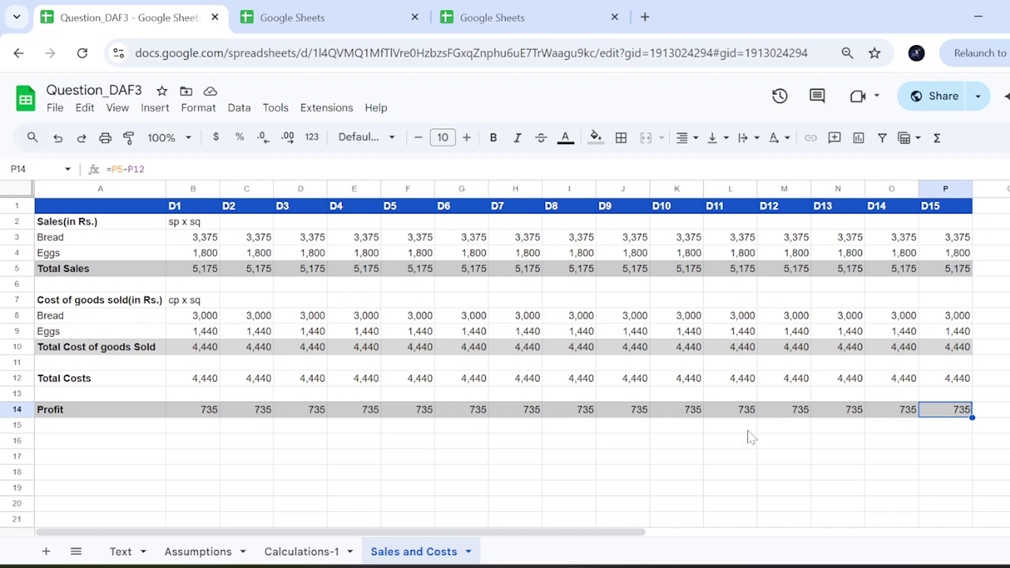
click(399, 427)
click(356, 445)
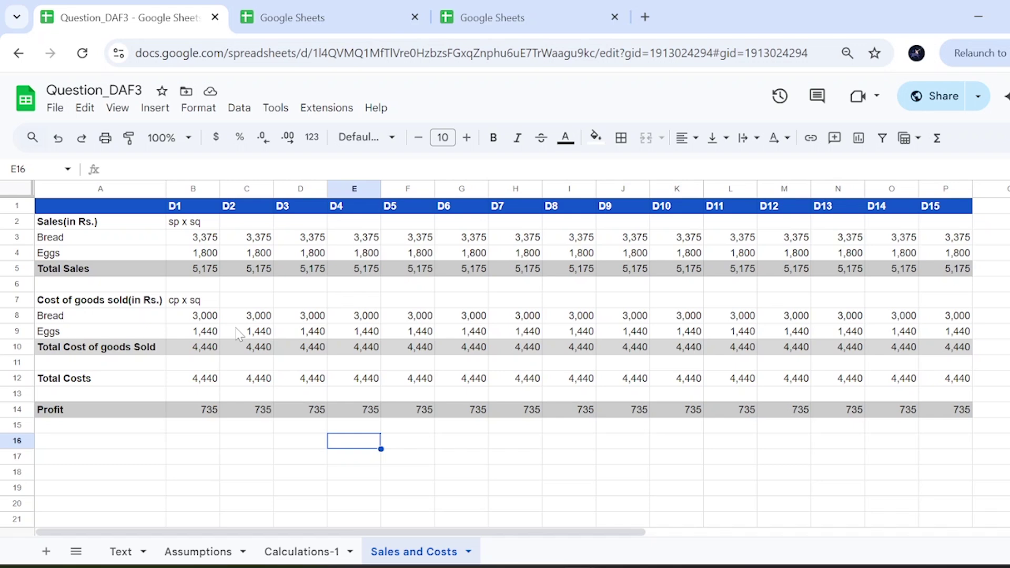
click(238, 332)
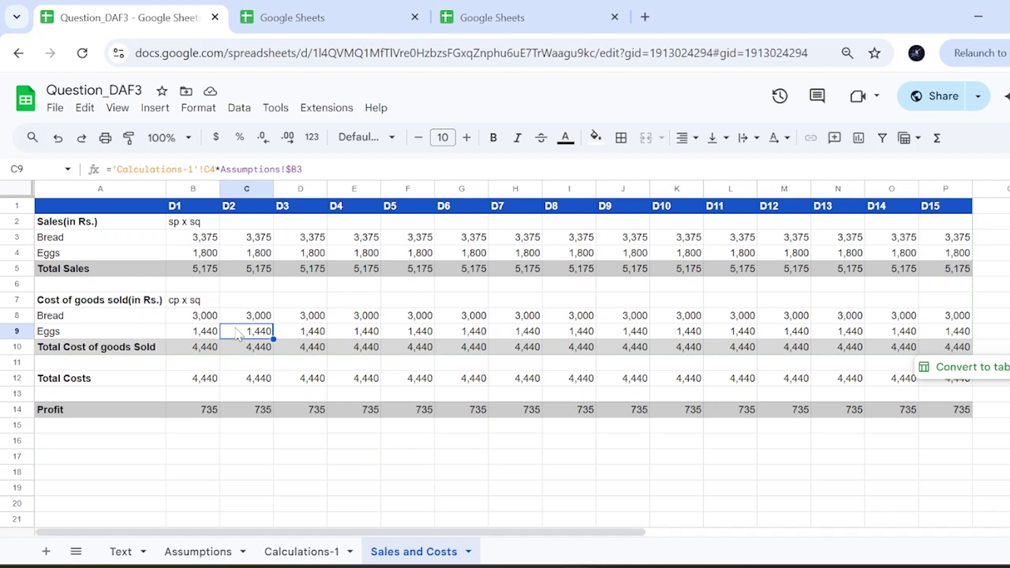